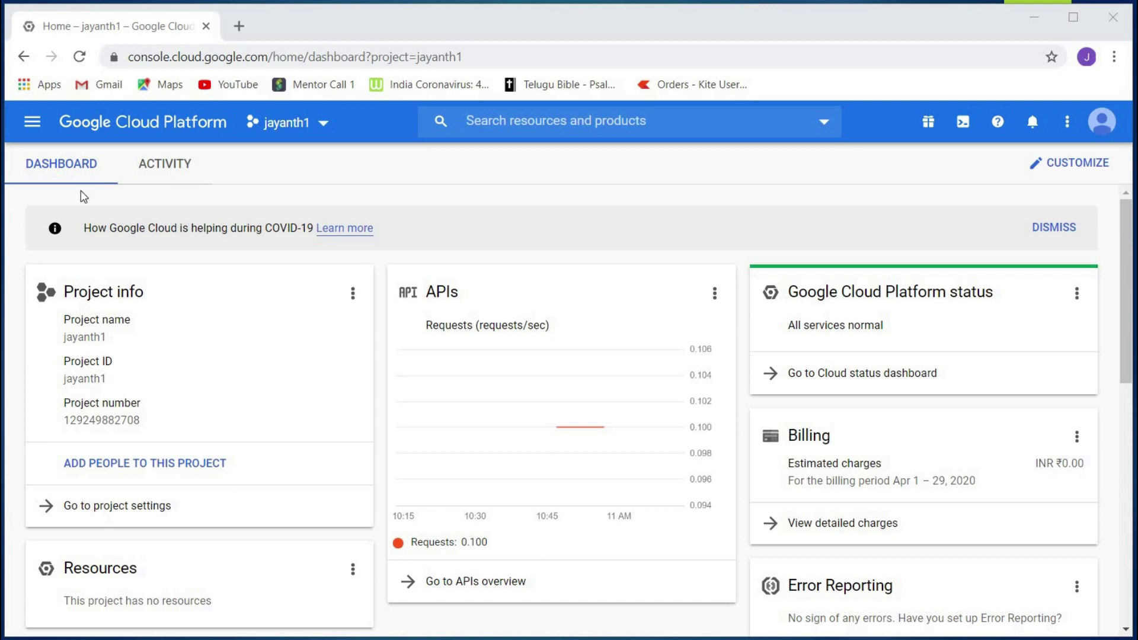
- Search the cloud resources for "vpc" and open the VPC network page
click(538, 120)
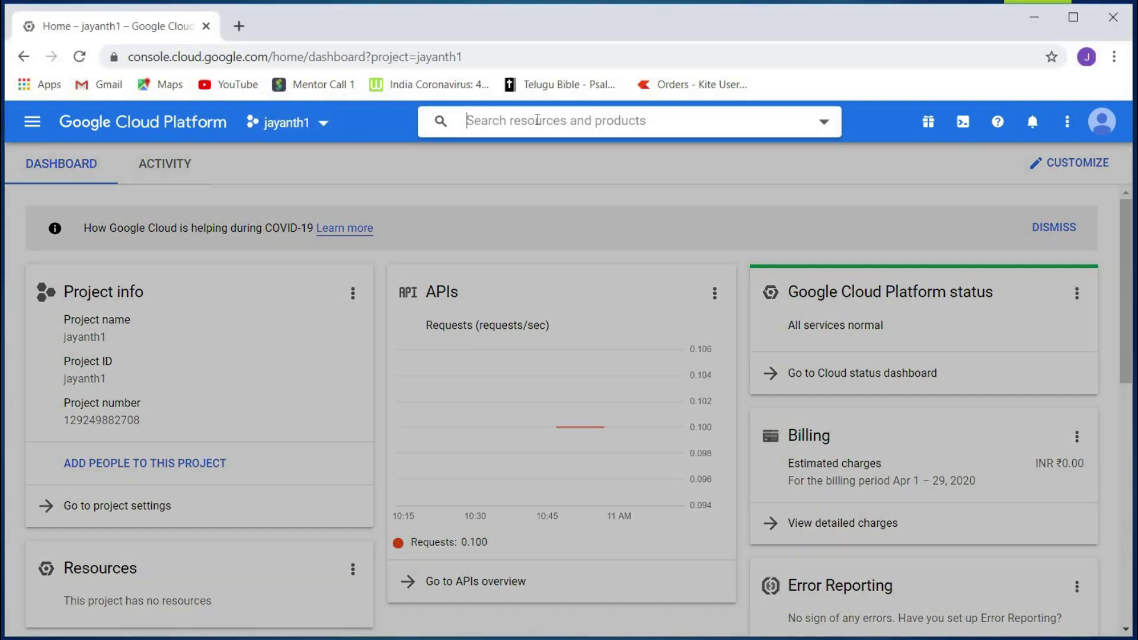
text(vpc)
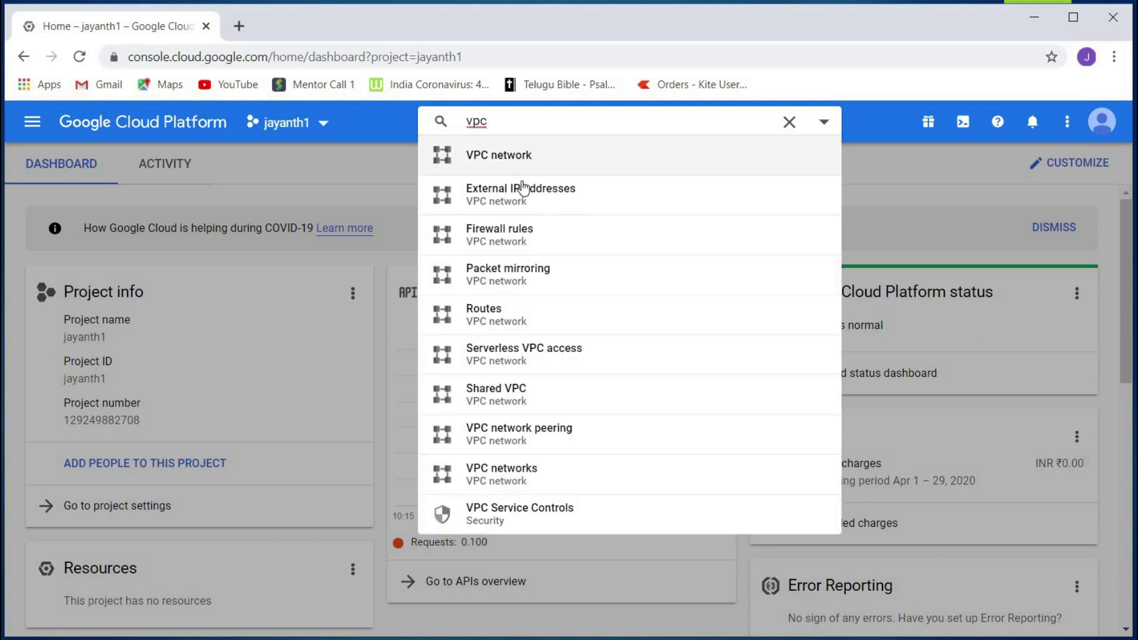
click(517, 159)
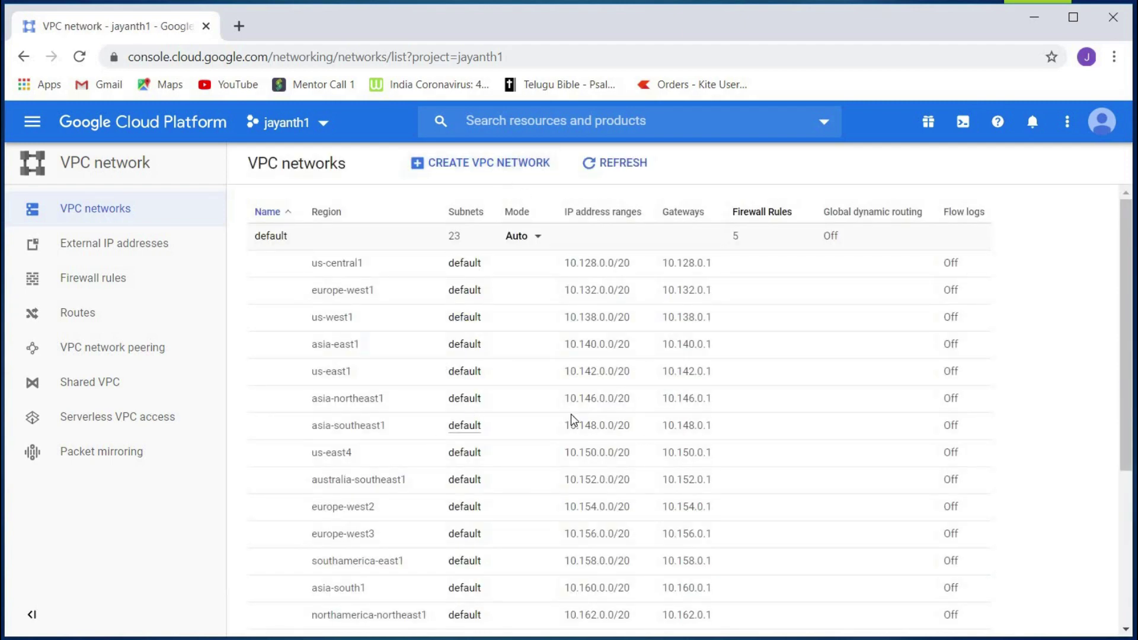
- Start creating a new VPC network and name it training-vpc
scroll(571, 413, down, 3)
scroll(570, 414, up, 3)
scroll(520, 434, down, 4)
scroll(519, 434, up, 4)
click(474, 163)
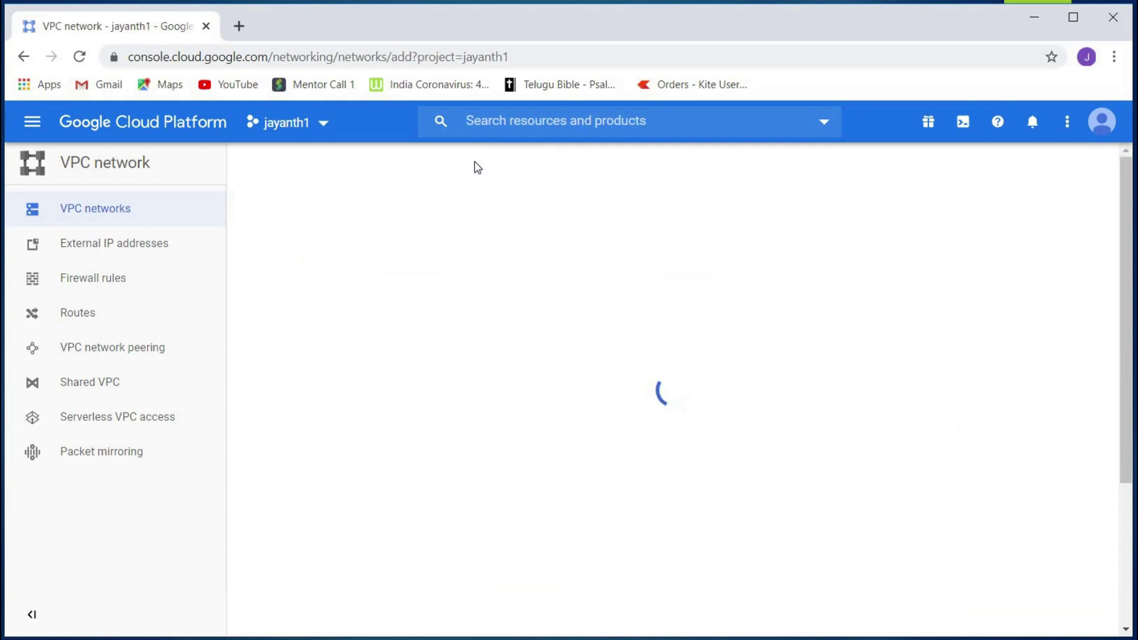
click(404, 234)
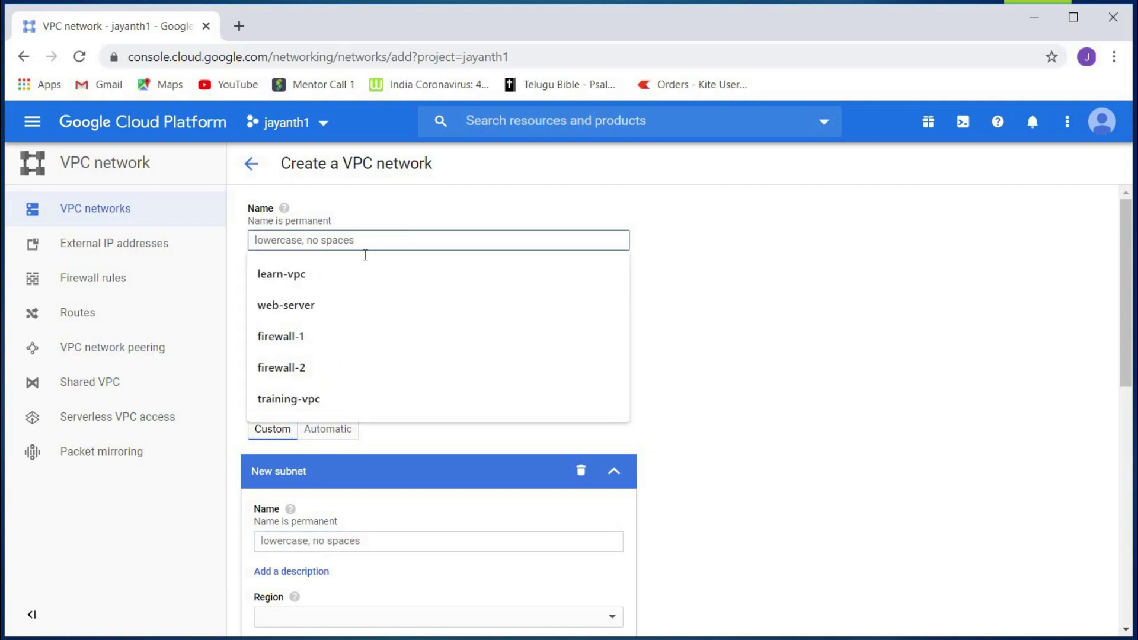
click(350, 398)
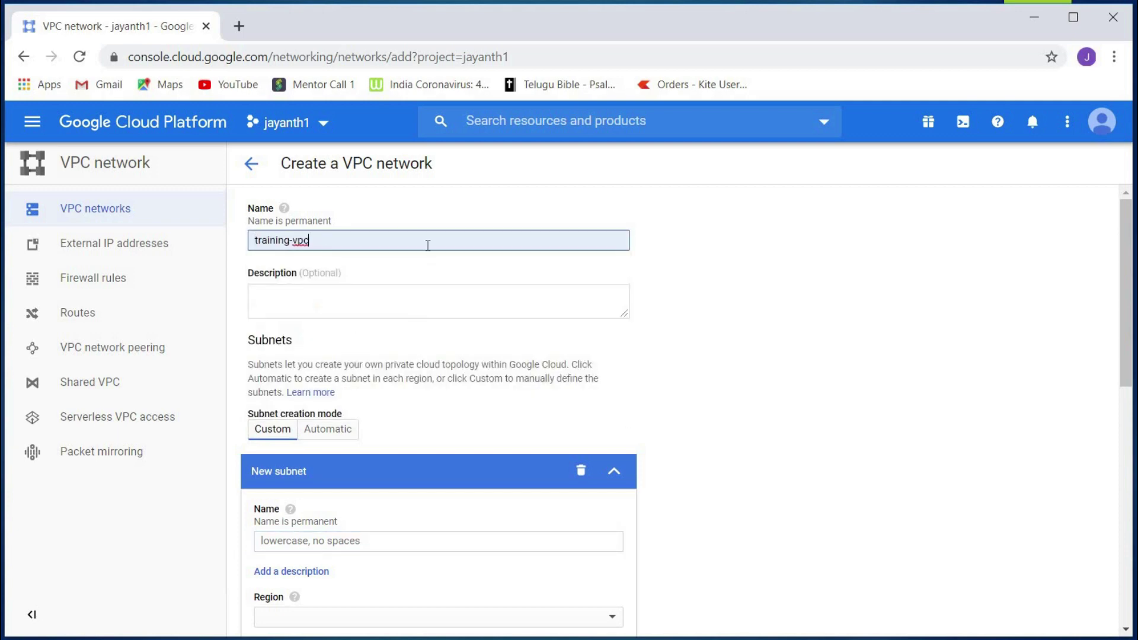
click(396, 302)
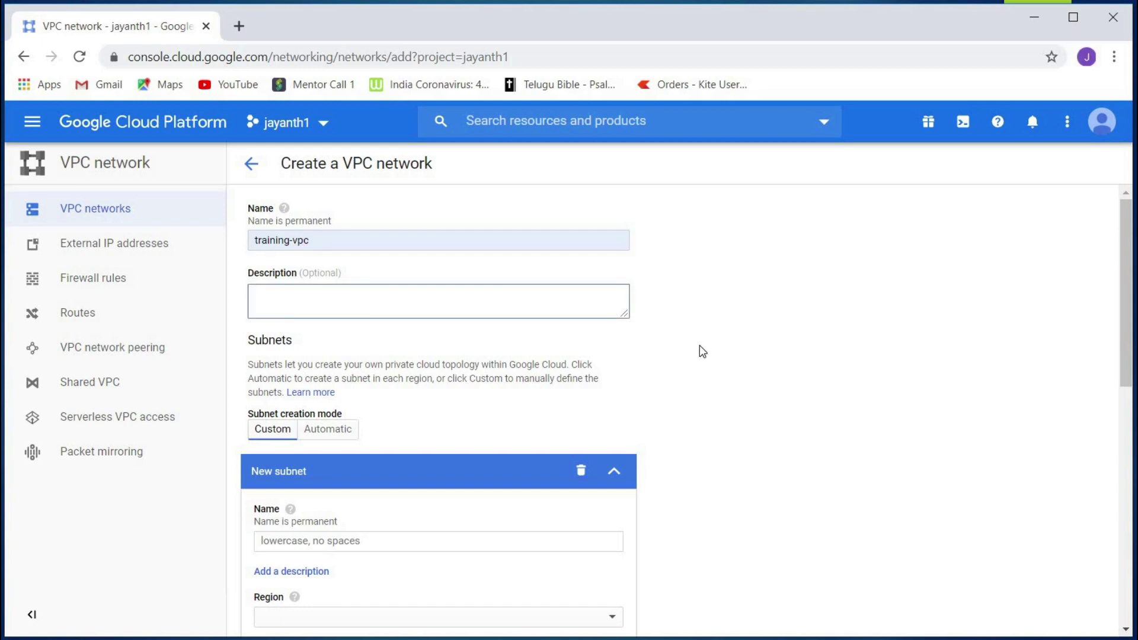
- Examine the new network's subnet creation mode, subnet fields, dynamic routing mode and DNS server policy options
scroll(699, 351, down, 2)
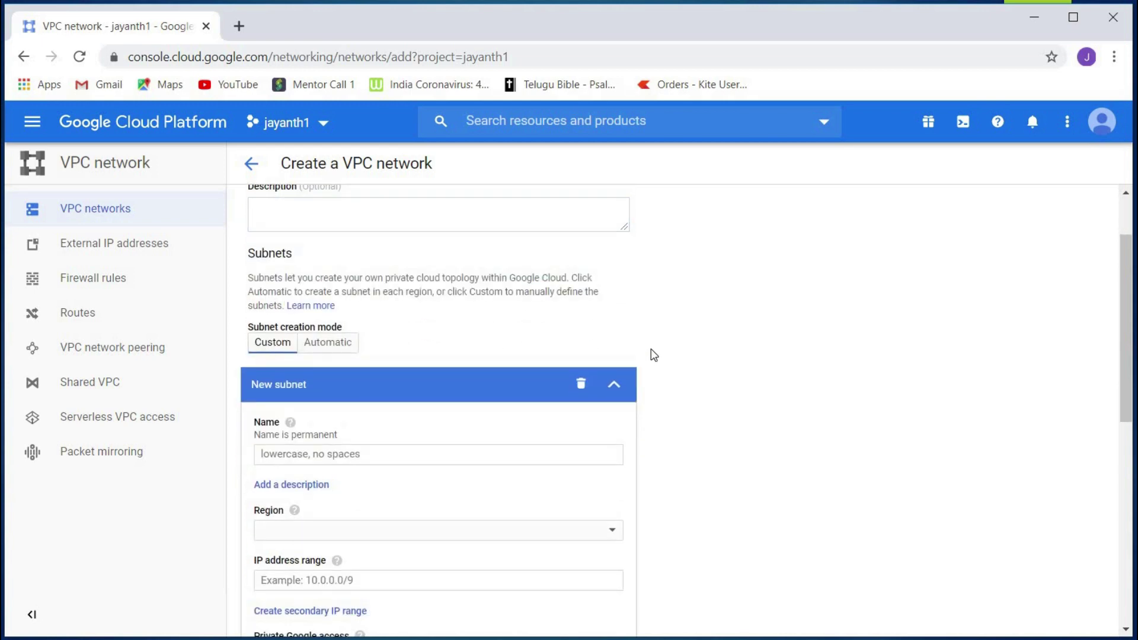
scroll(449, 318, down, 5)
scroll(534, 348, up, 3)
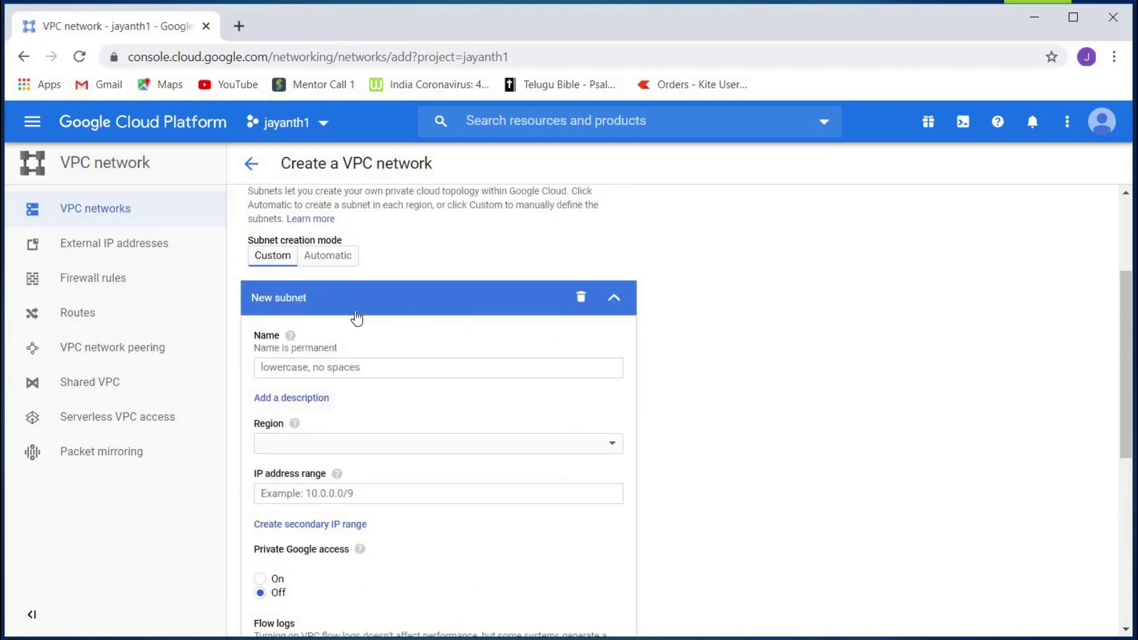
click(391, 359)
scroll(396, 373, down, 3)
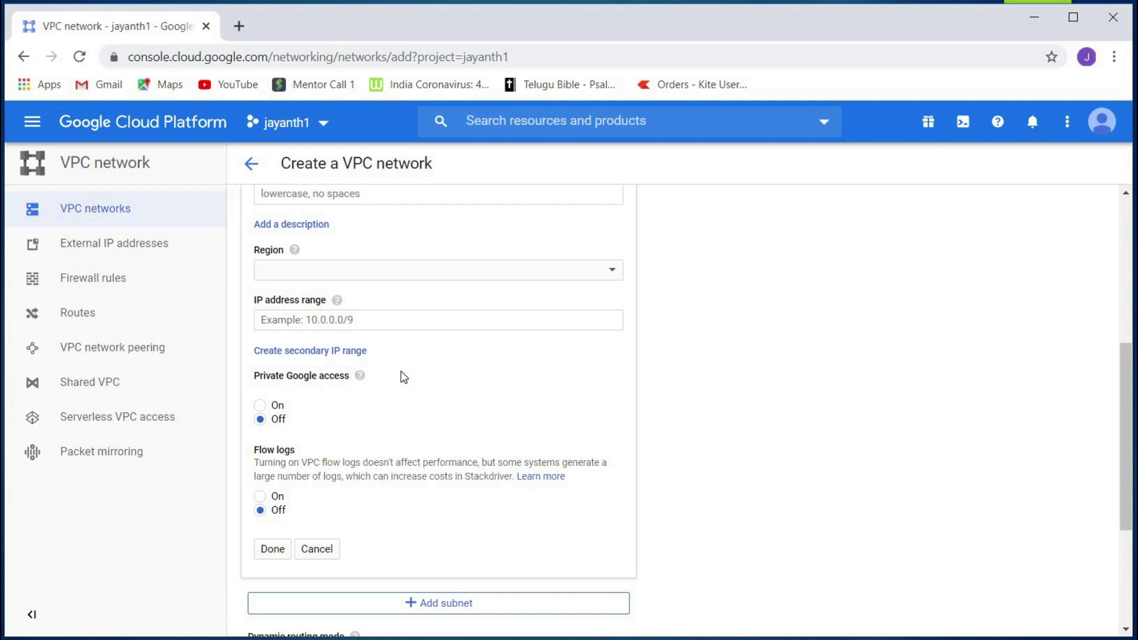
scroll(402, 377, up, 2)
scroll(402, 375, down, 3)
scroll(392, 415, up, 7)
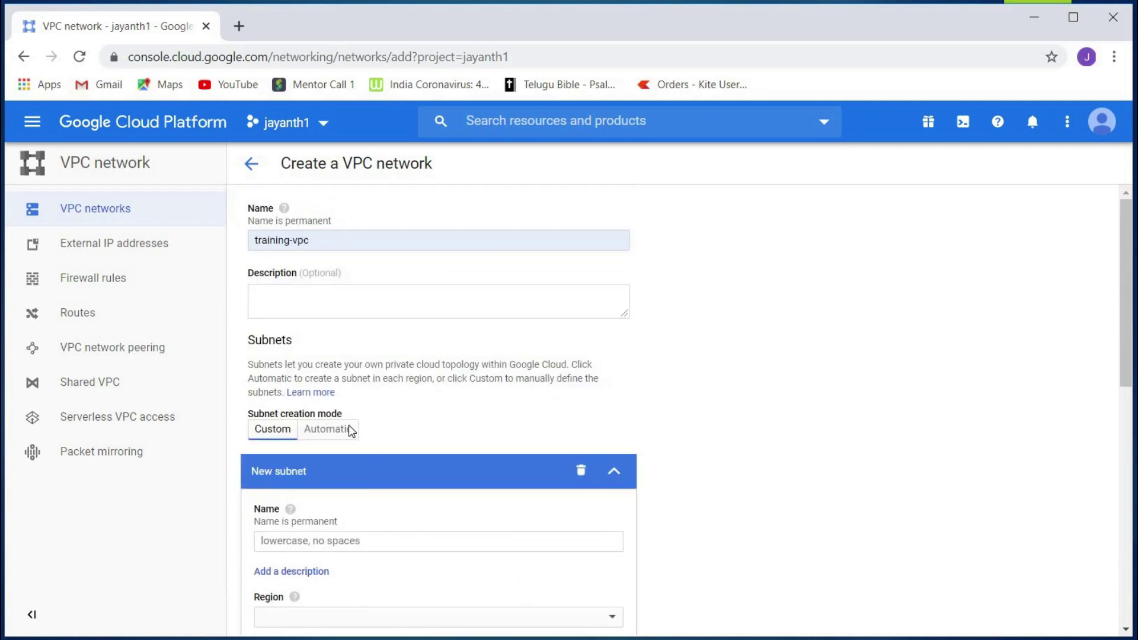
scroll(350, 430, down, 2)
scroll(368, 444, down, 7)
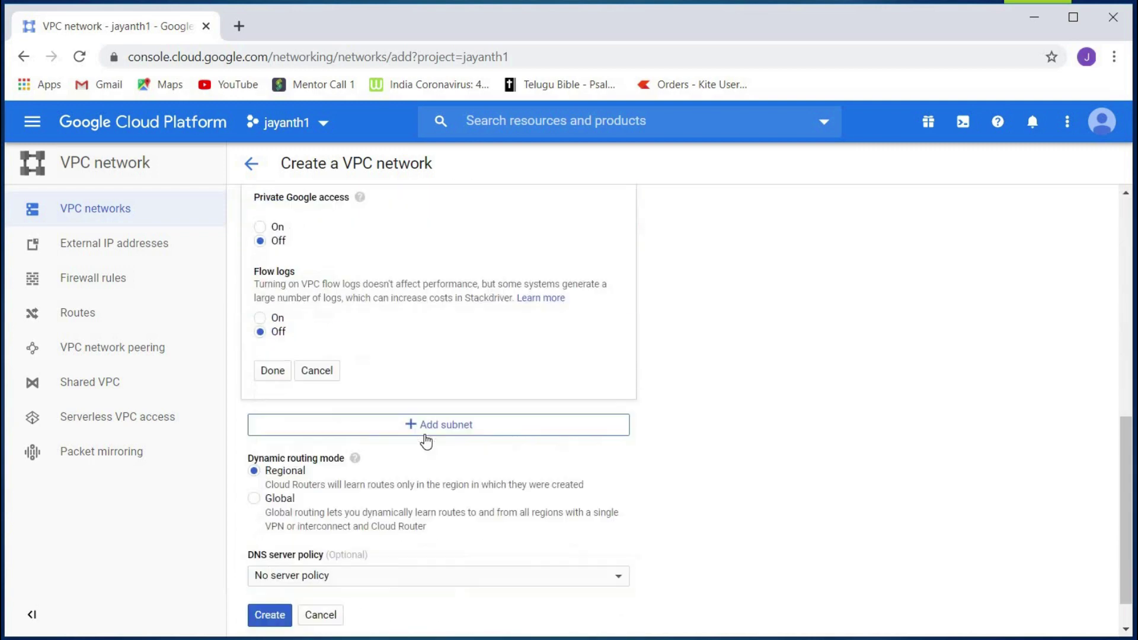
scroll(424, 439, up, 8)
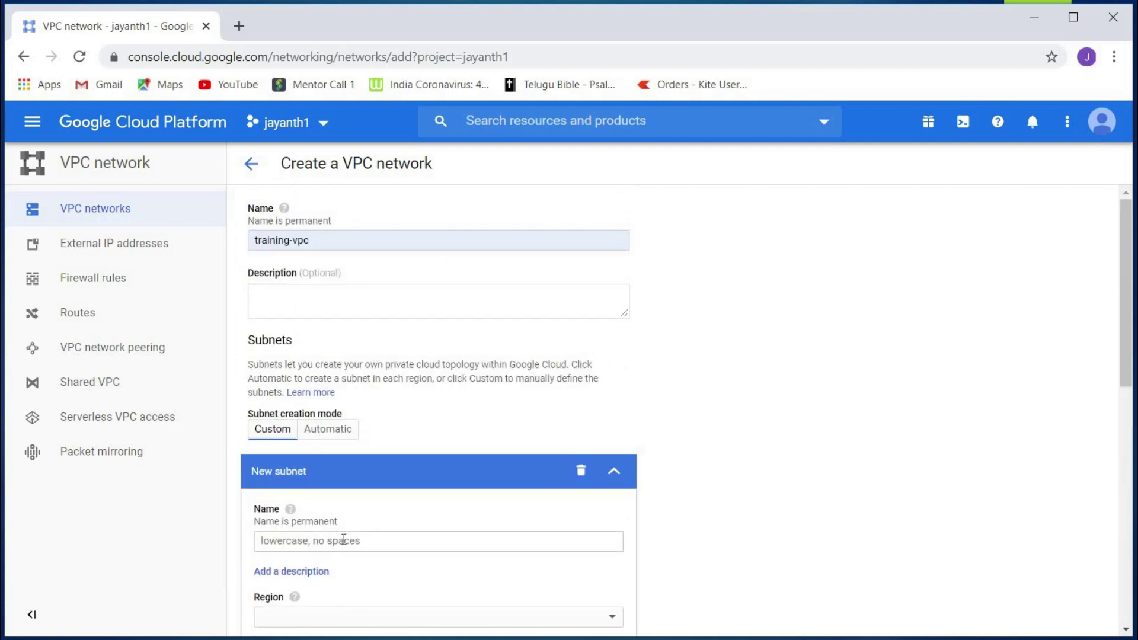
click(344, 539)
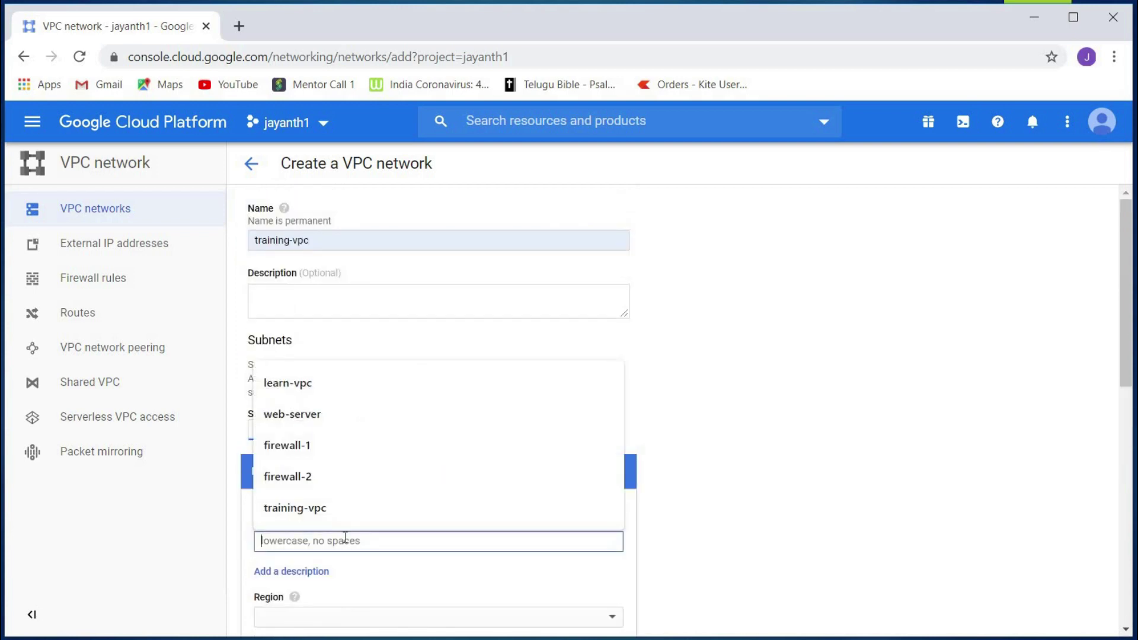
click(712, 418)
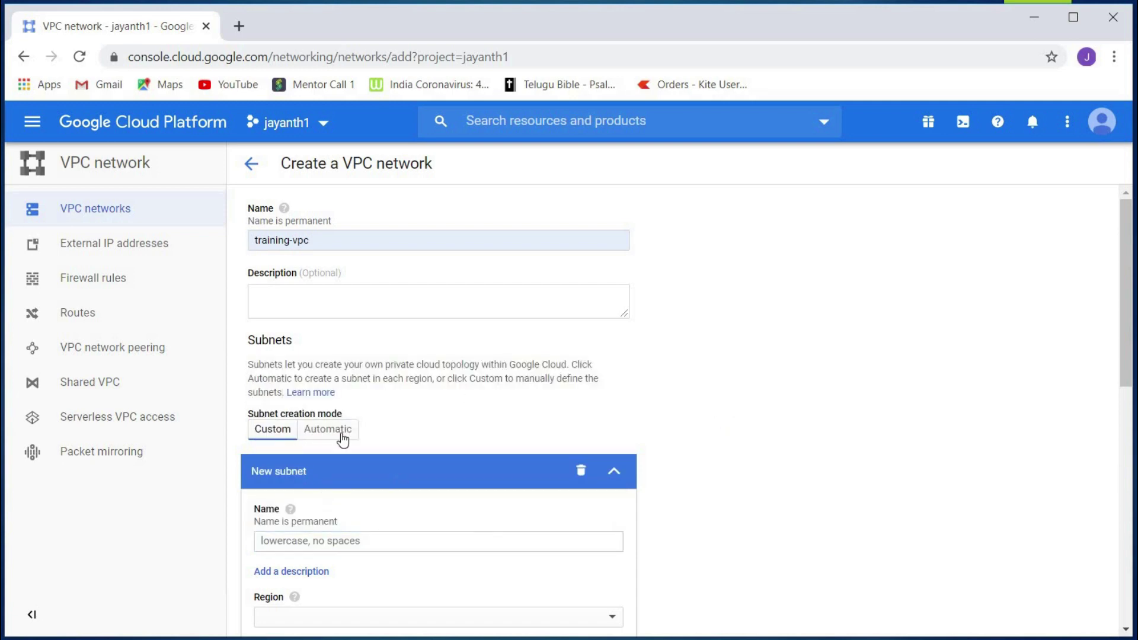
- Set the new subnet's IP address range to 10.0.0.0/24
scroll(432, 439, down, 4)
click(402, 407)
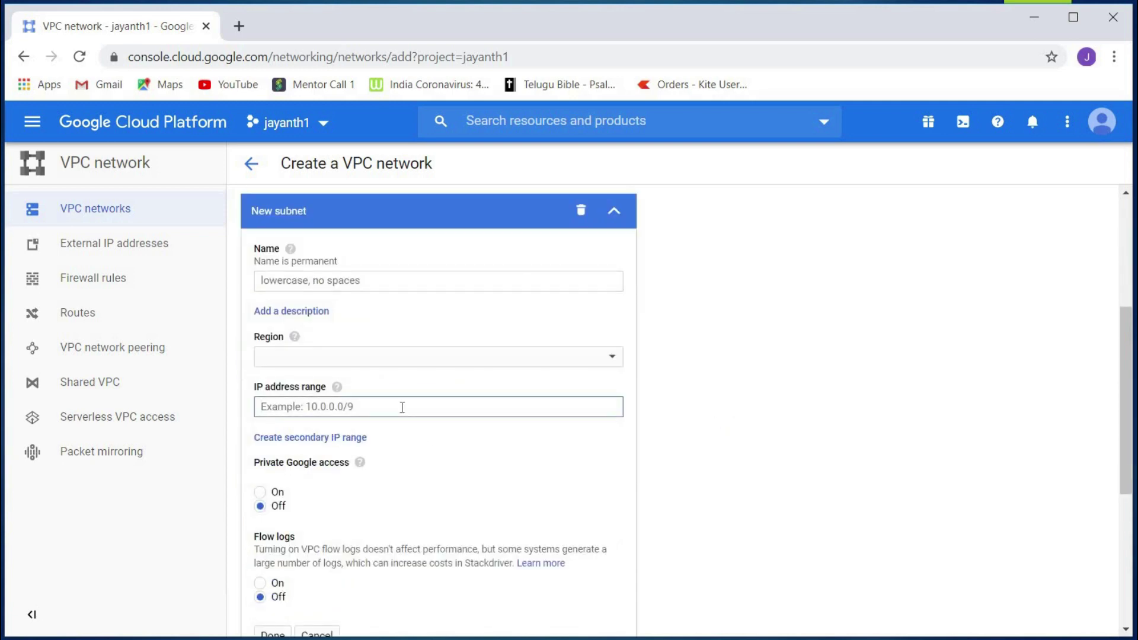
text(10)
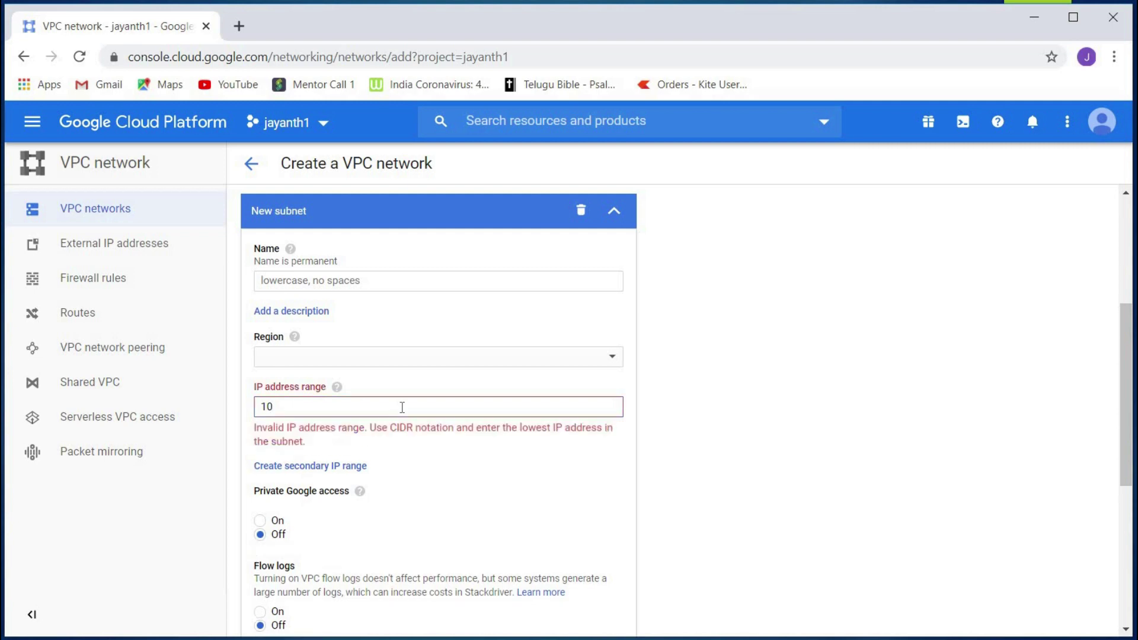
text(.0.0.)
text(0)
text(.)
text(/24)
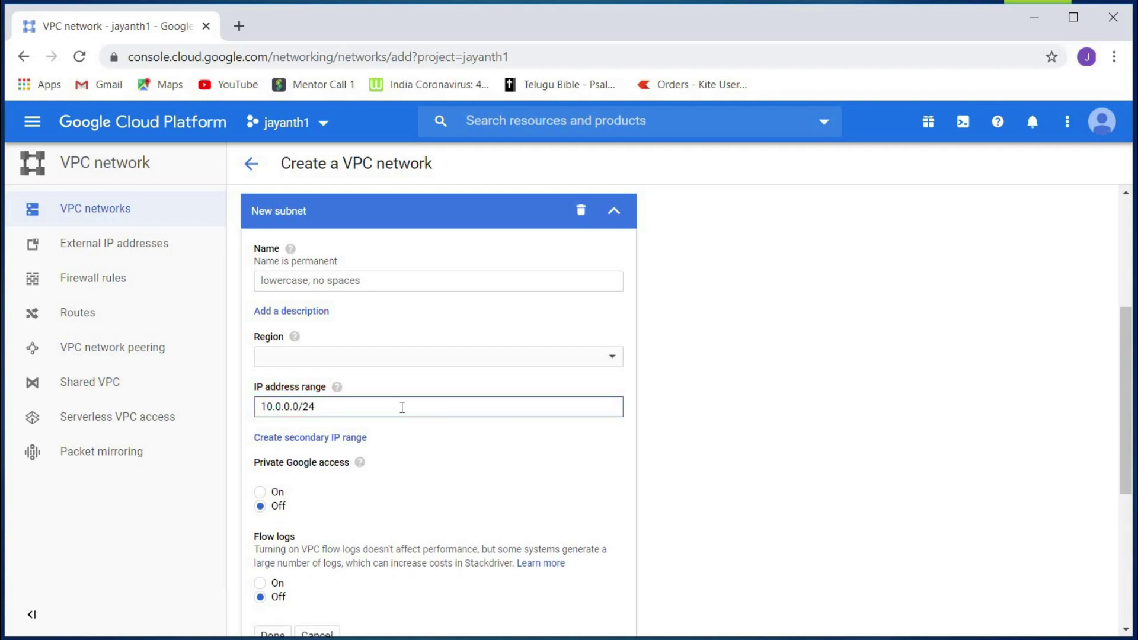
- Set the new subnet's region to us-east1 and try to finish the subnet entry without a name
click(485, 356)
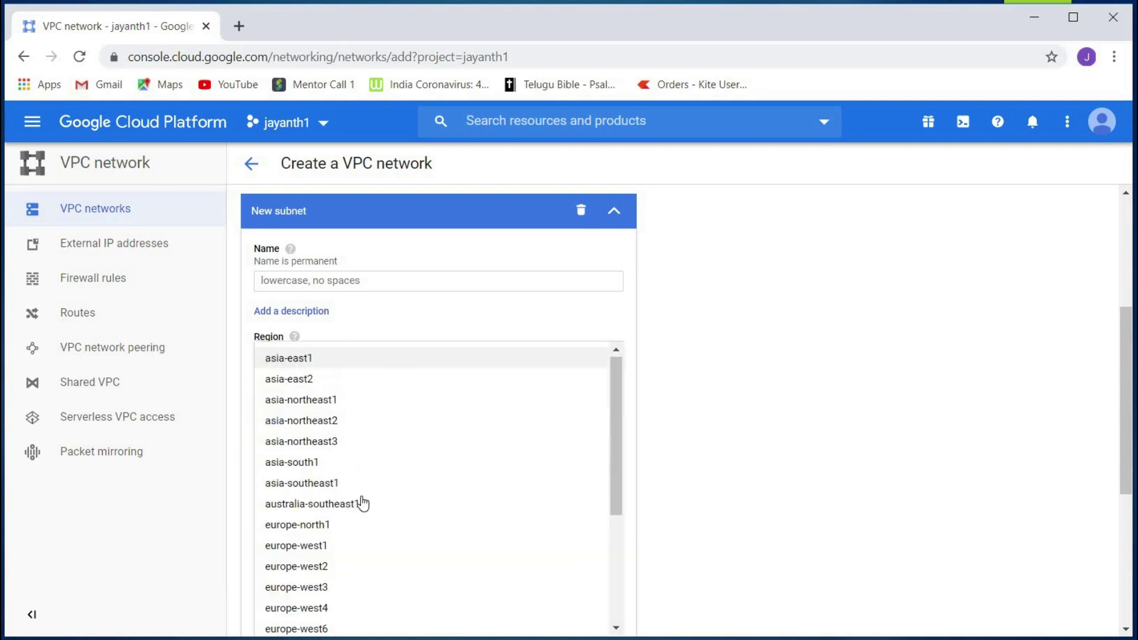
scroll(359, 506, down, 3)
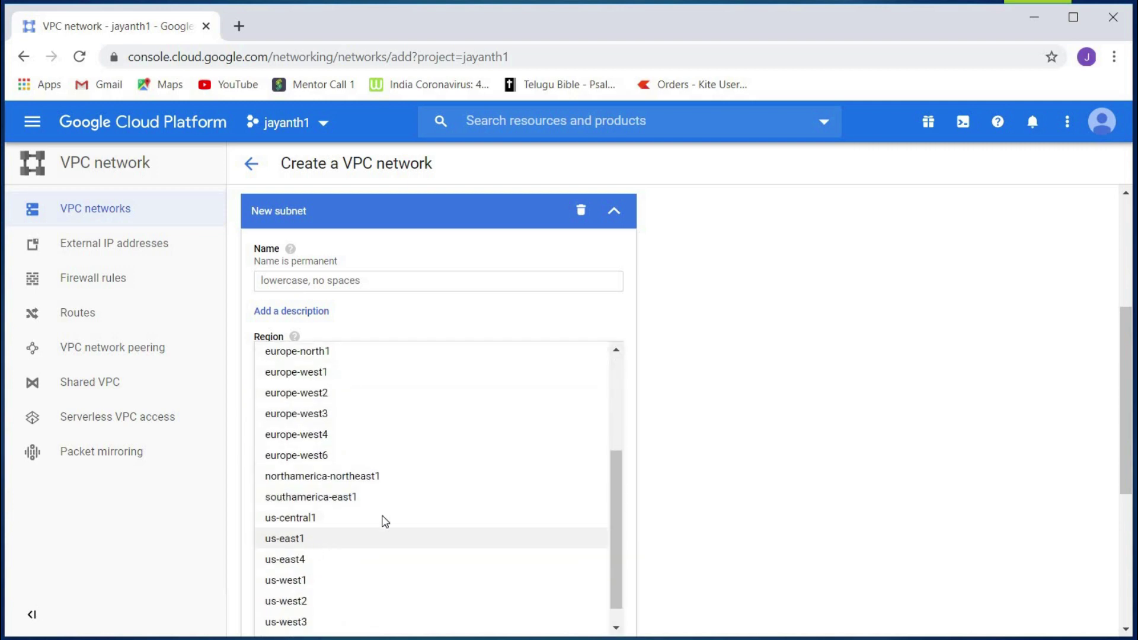
click(384, 538)
scroll(535, 474, down, 5)
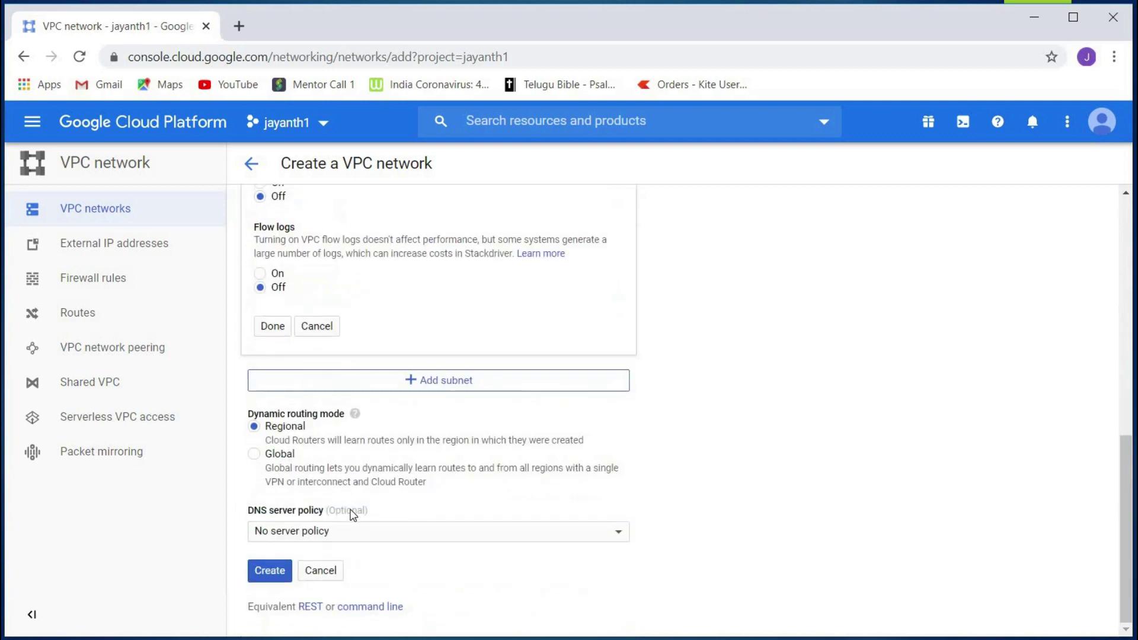
click(275, 325)
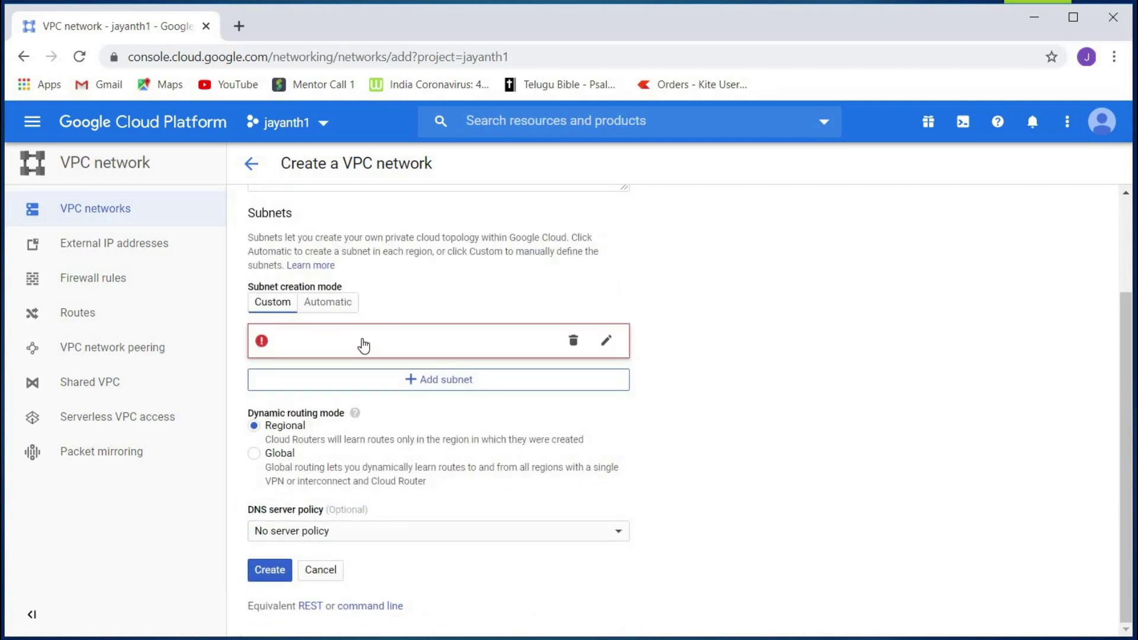
- Reopen the unnamed subnet entry, name it subnet-1, and finish the entry
scroll(363, 345, up, 3)
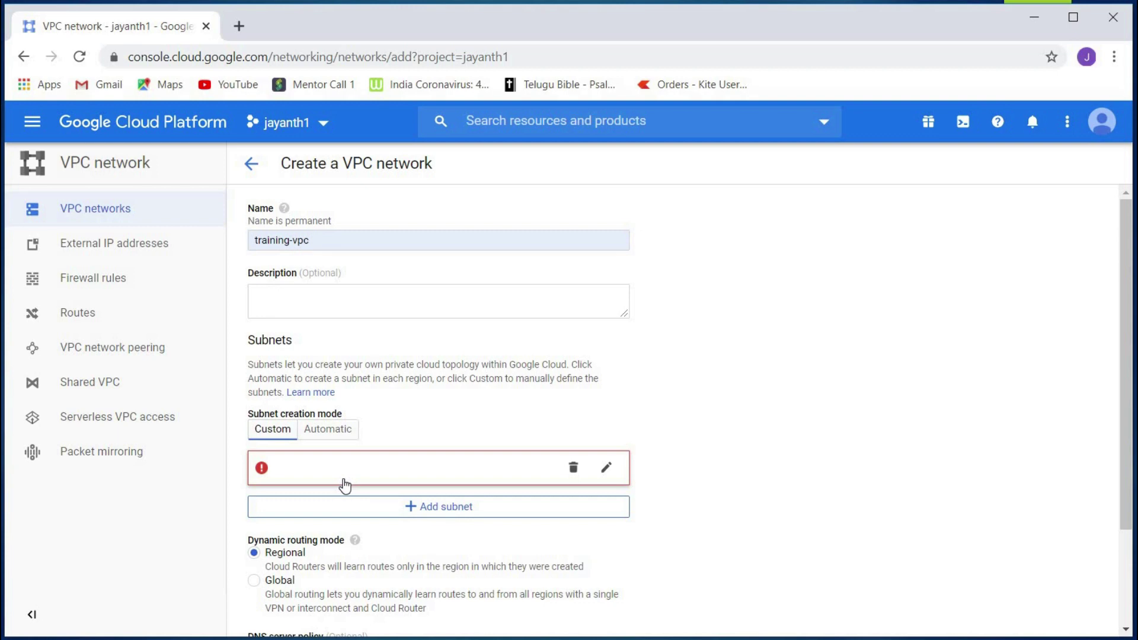
click(364, 472)
click(369, 539)
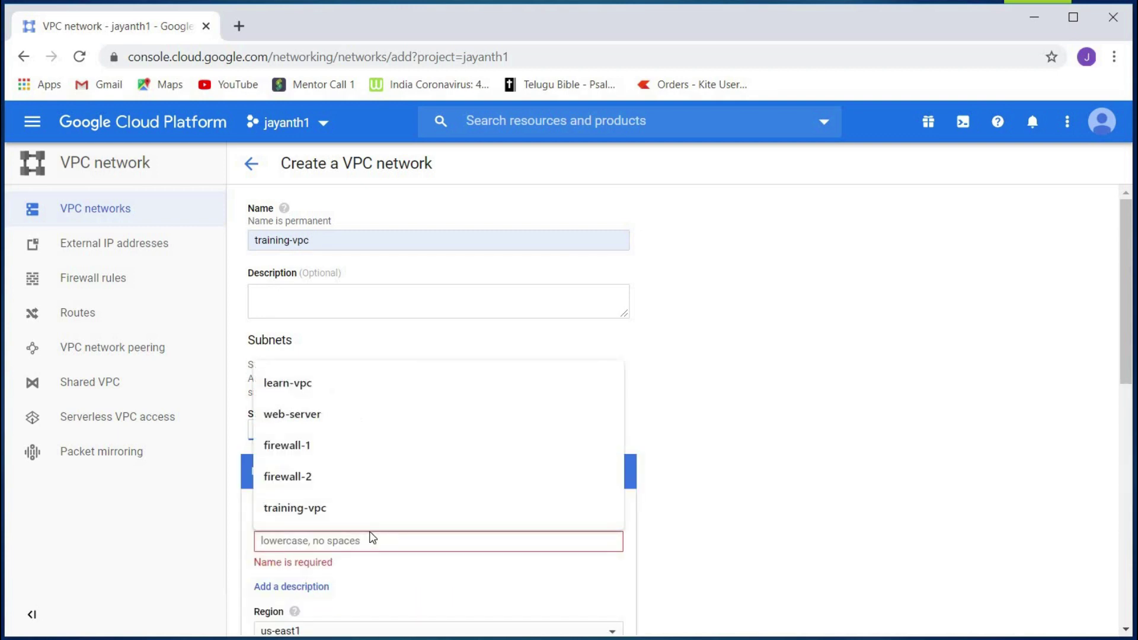
text(s)
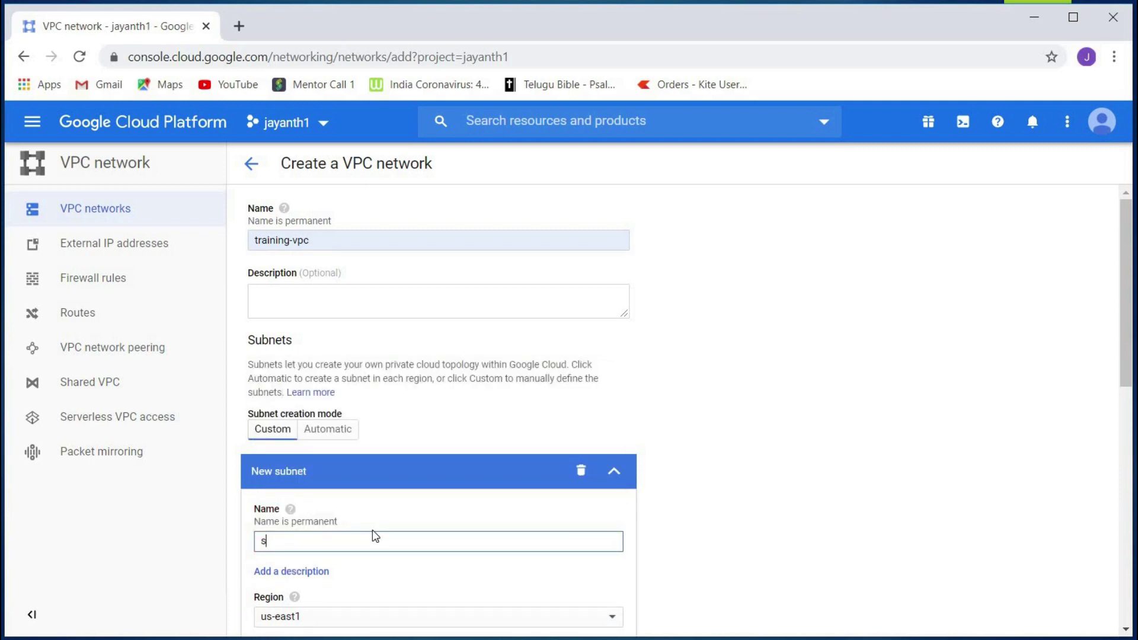
text(ubnet-1)
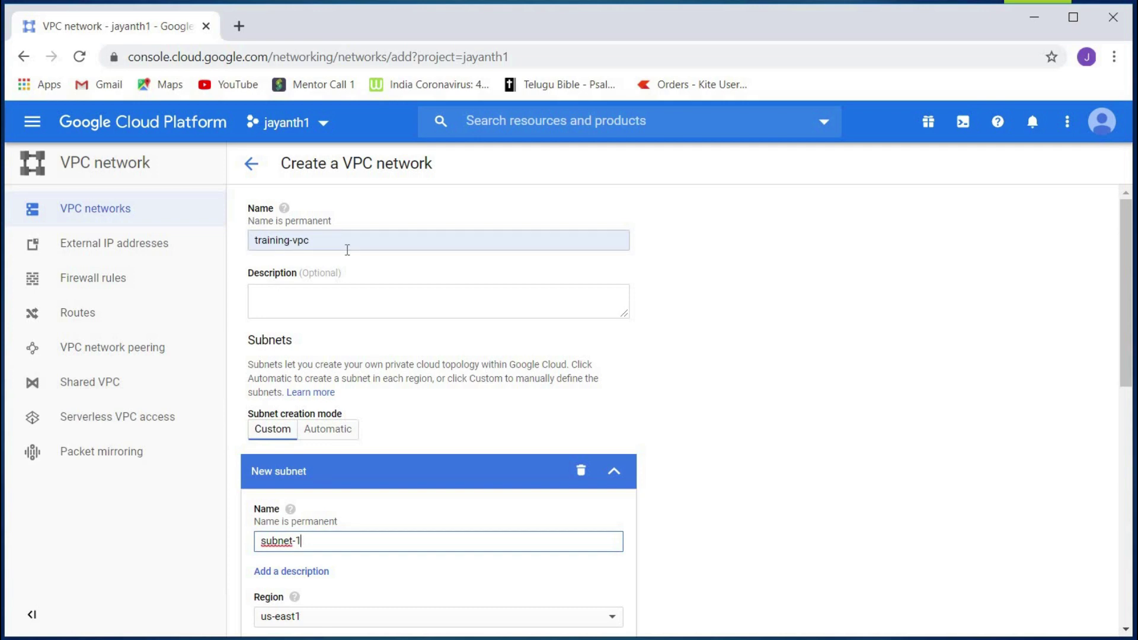
scroll(630, 445, down, 3)
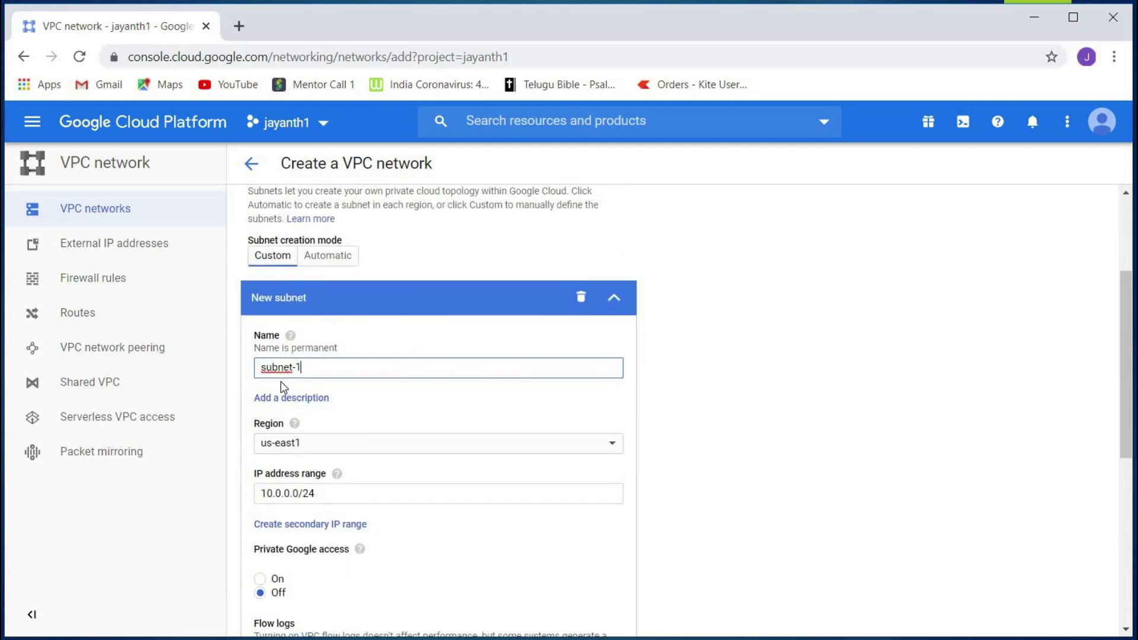
scroll(375, 396, down, 2)
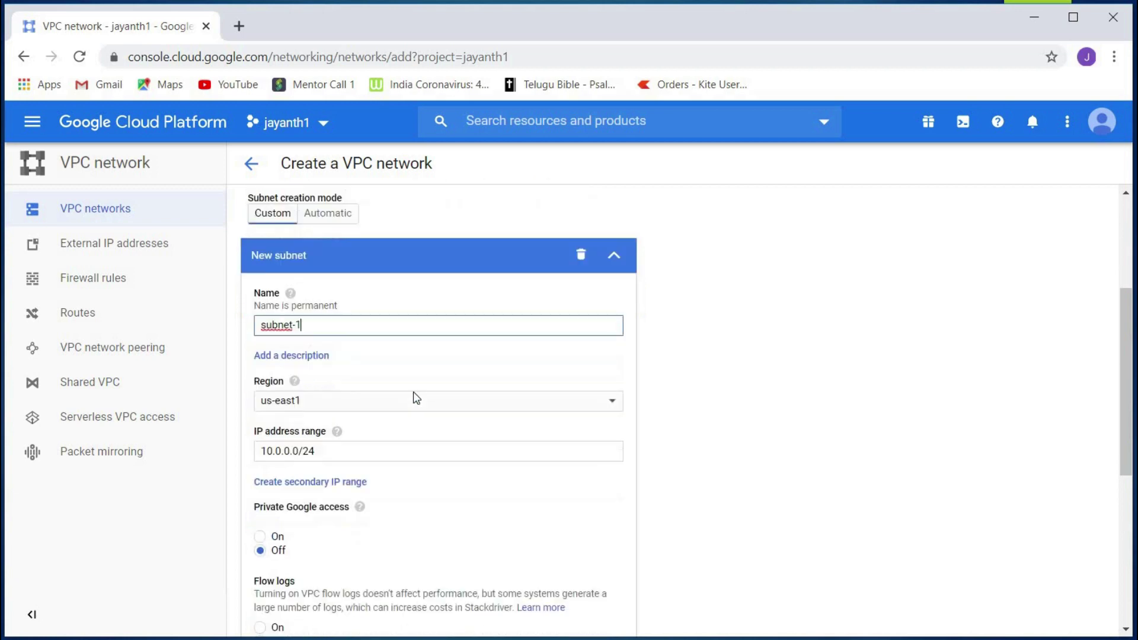
scroll(417, 449, down, 3)
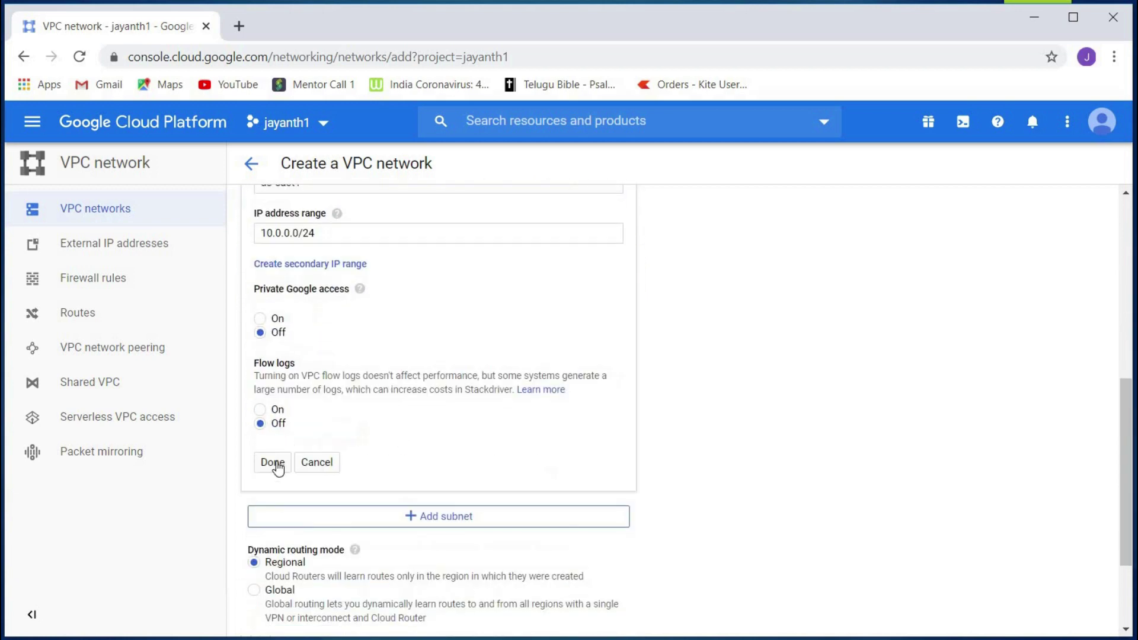
click(486, 474)
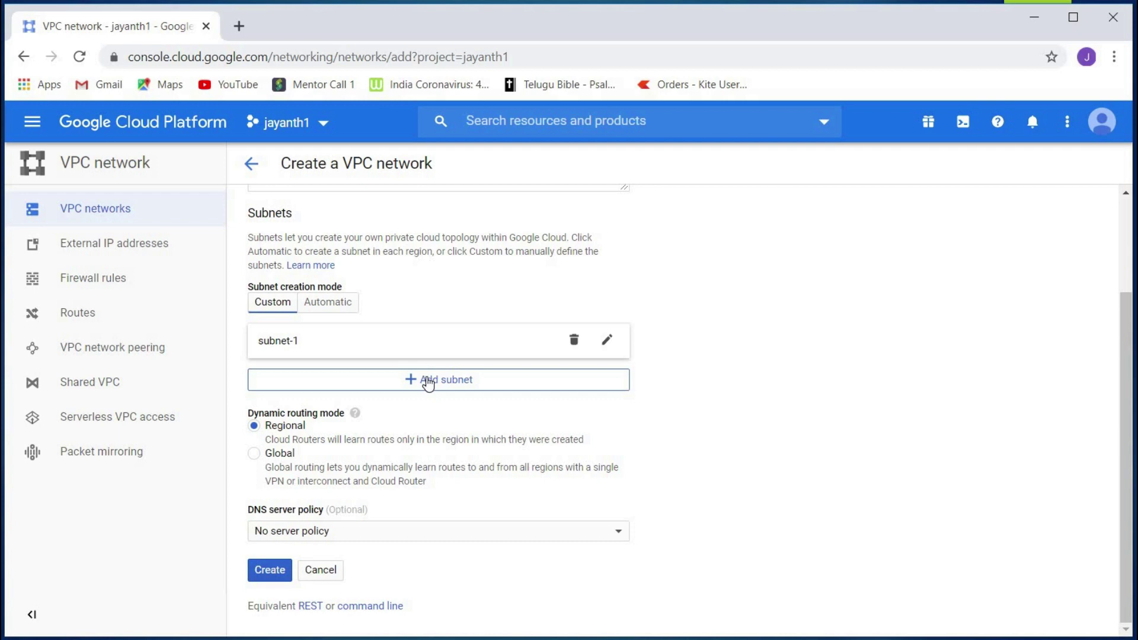
- Add a second subnet named subnet-2 to the network and set its region to us-east1
click(383, 383)
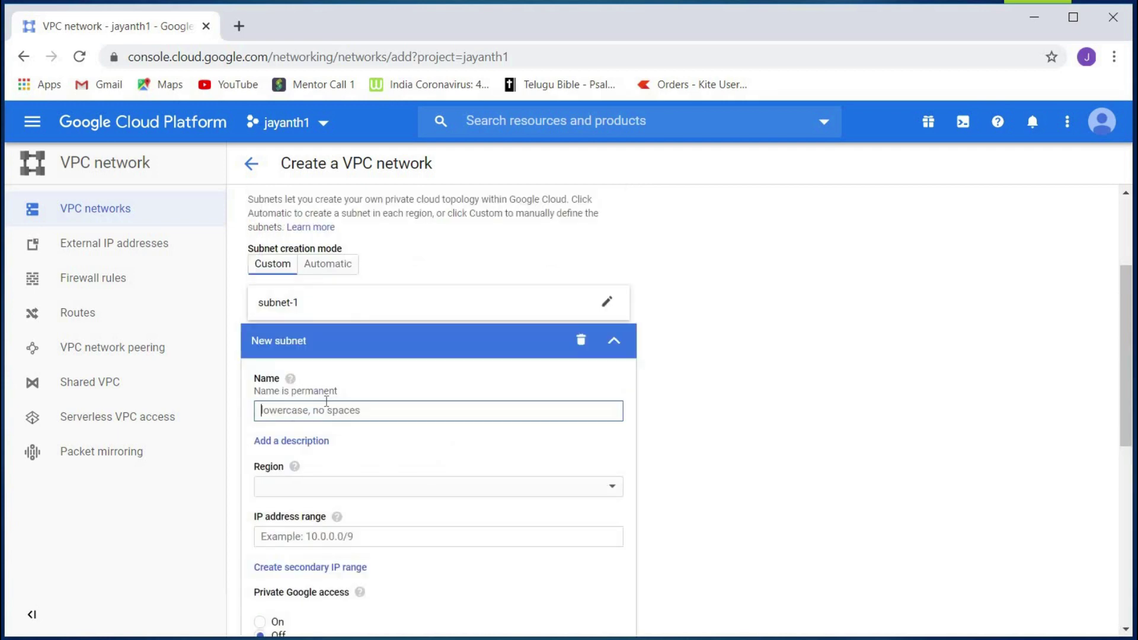
text(subnet-2)
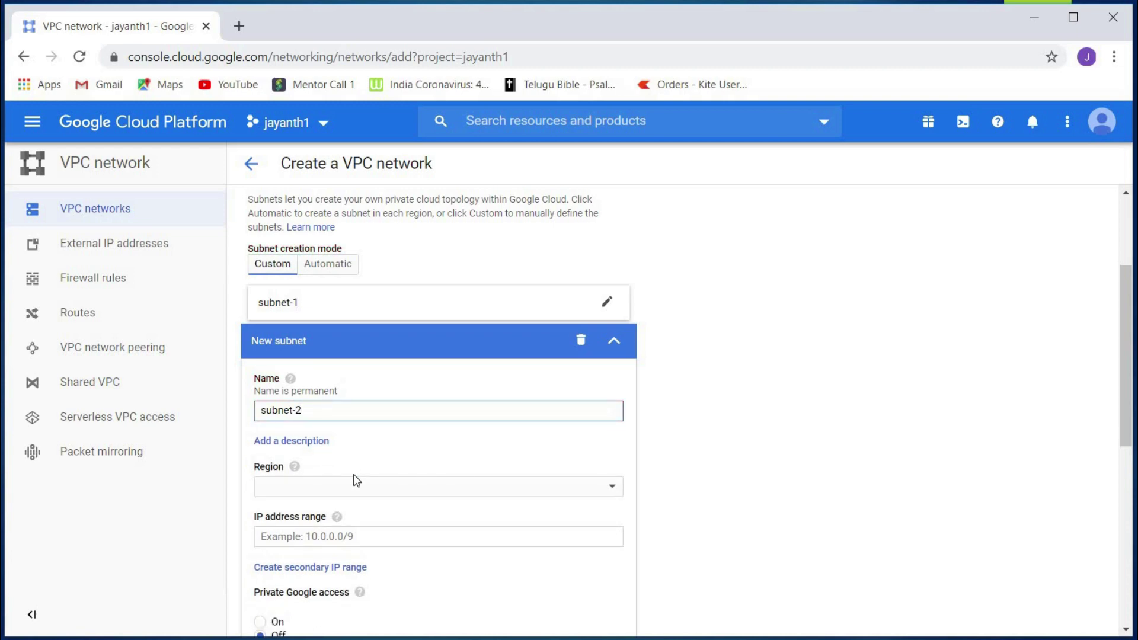
click(355, 499)
scroll(359, 551, down, 5)
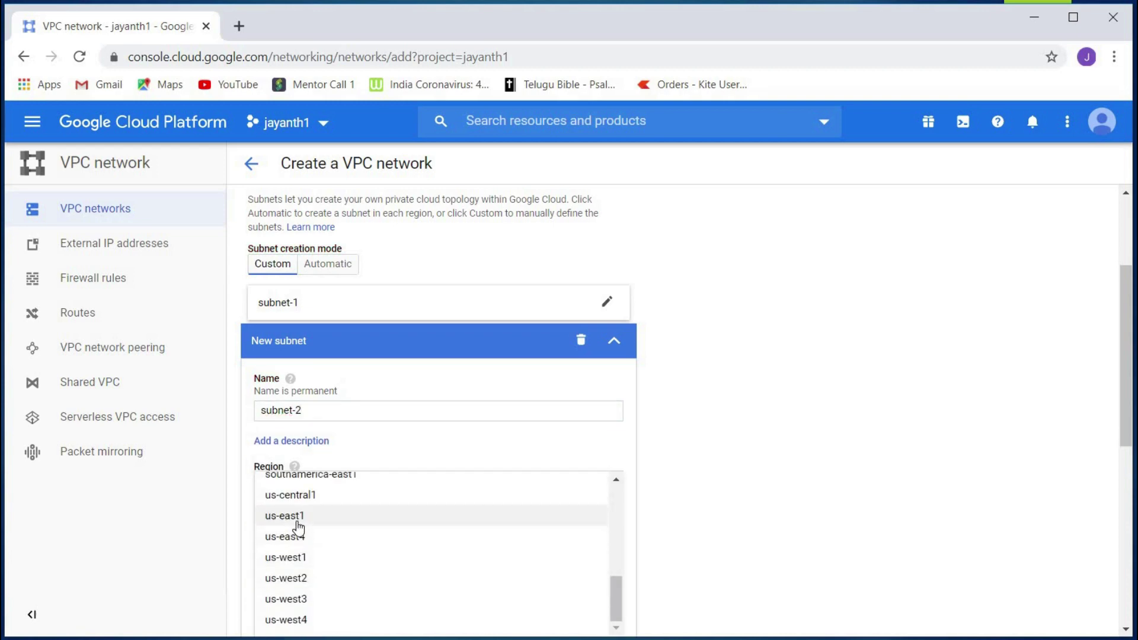
click(297, 522)
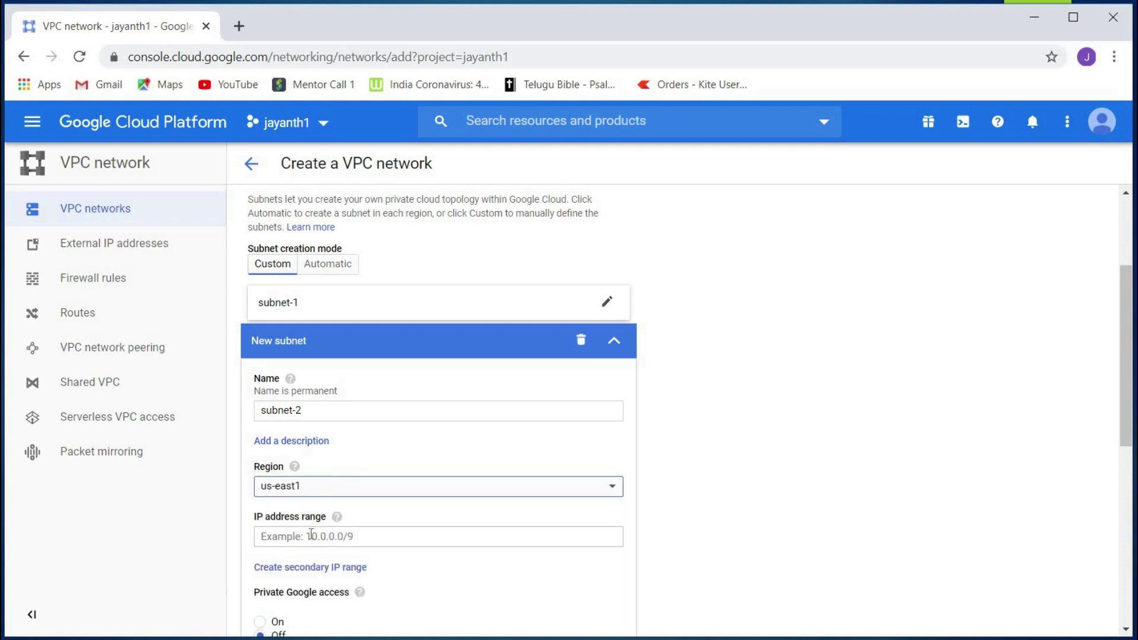
- Set subnet-2's IP address range to 10.0.1.0/24 and finish the subnet entry
click(311, 534)
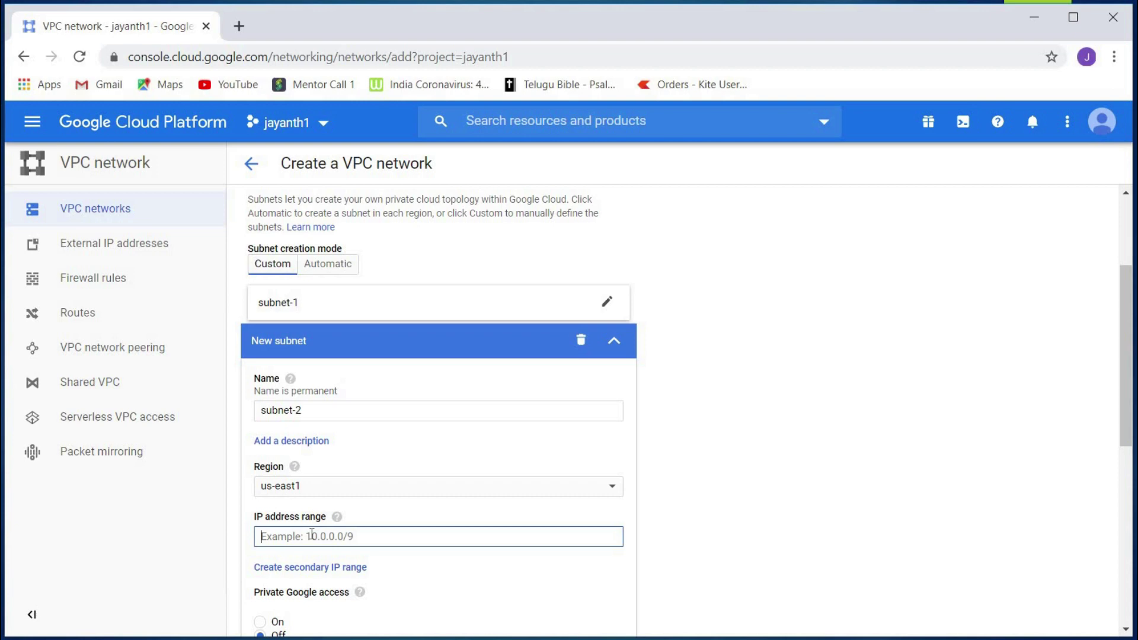
text(10.0.0.1)
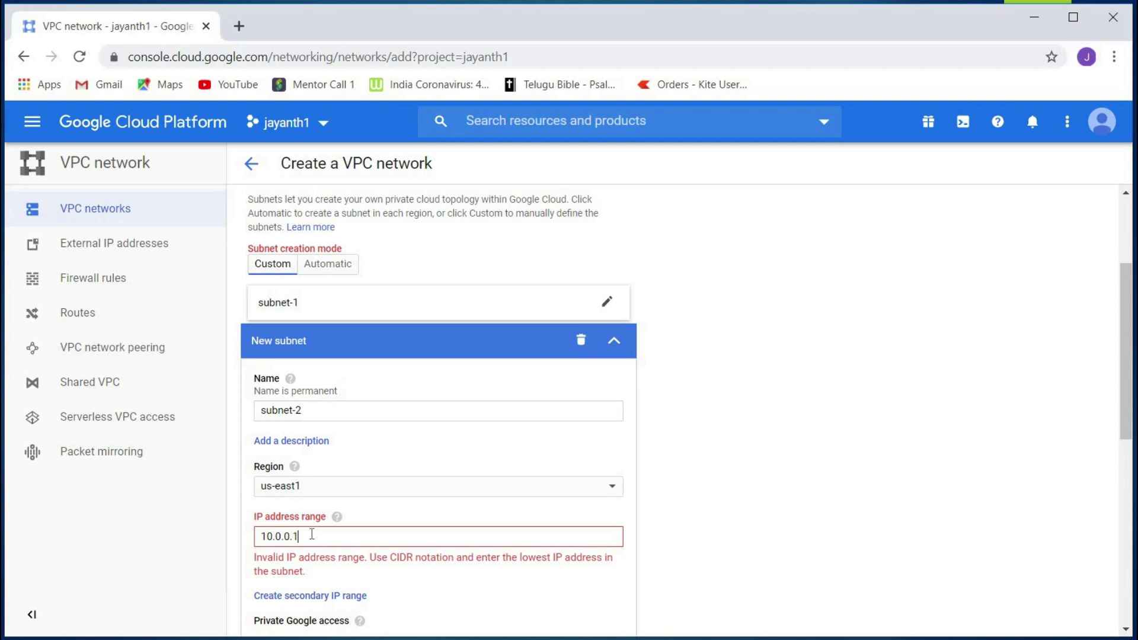
key(BackSpace)
key(BackSpace)
text(1.0/24)
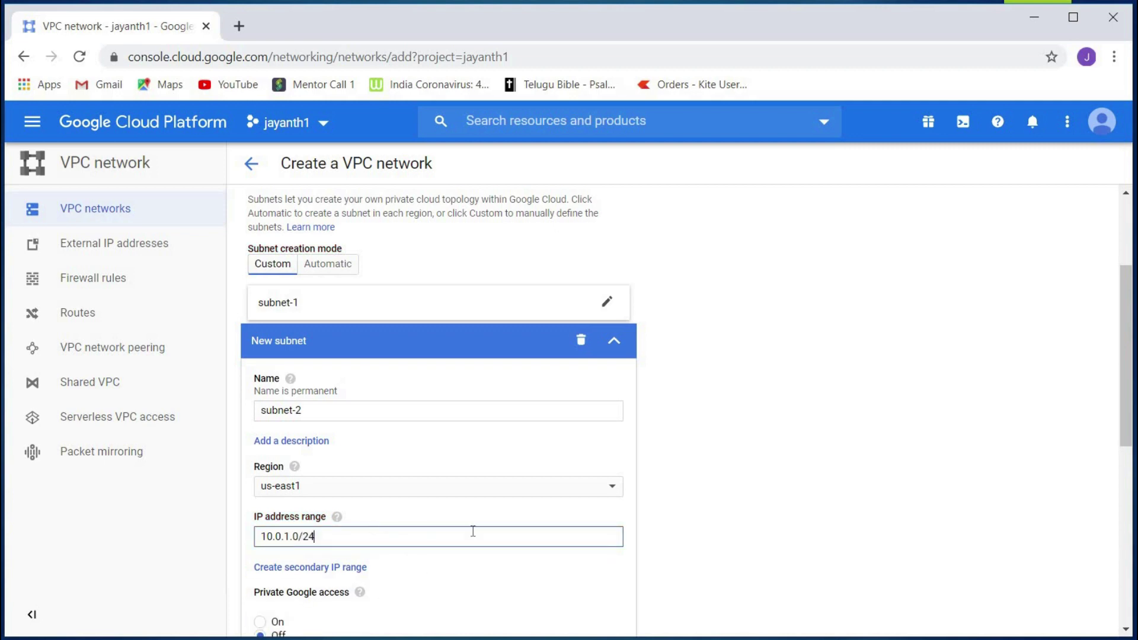
scroll(473, 531, up, 3)
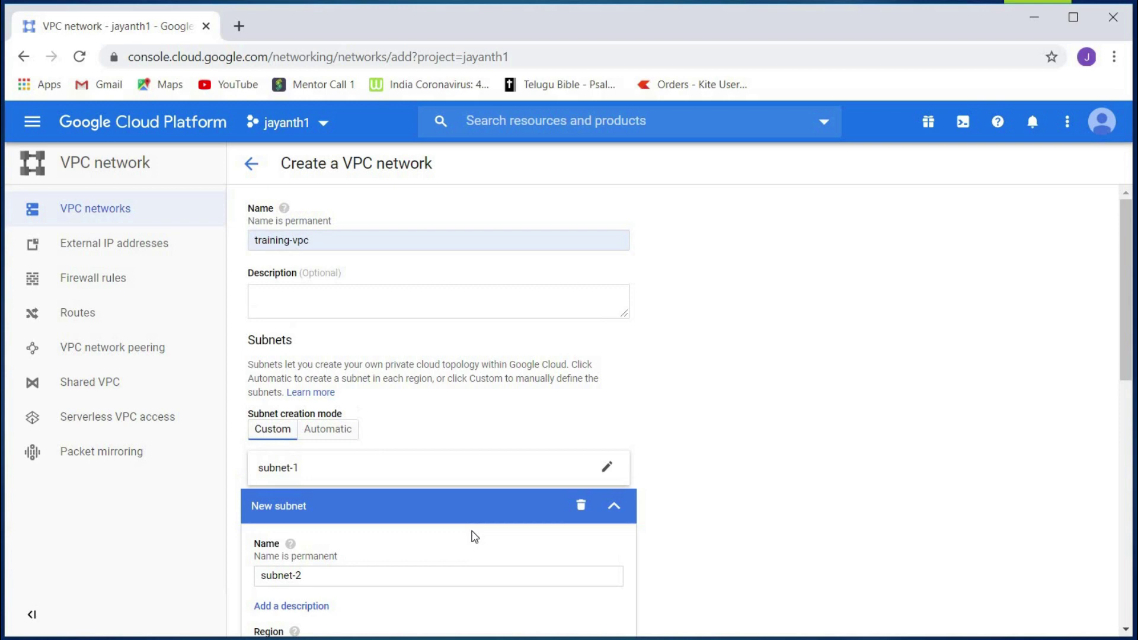
scroll(474, 536, down, 6)
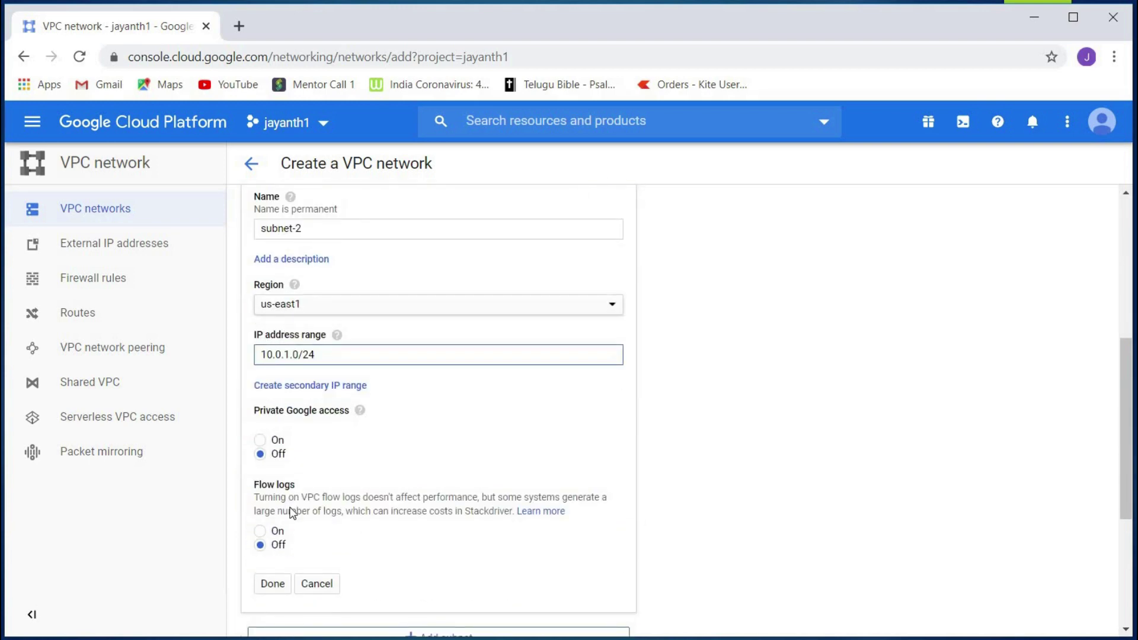
click(258, 589)
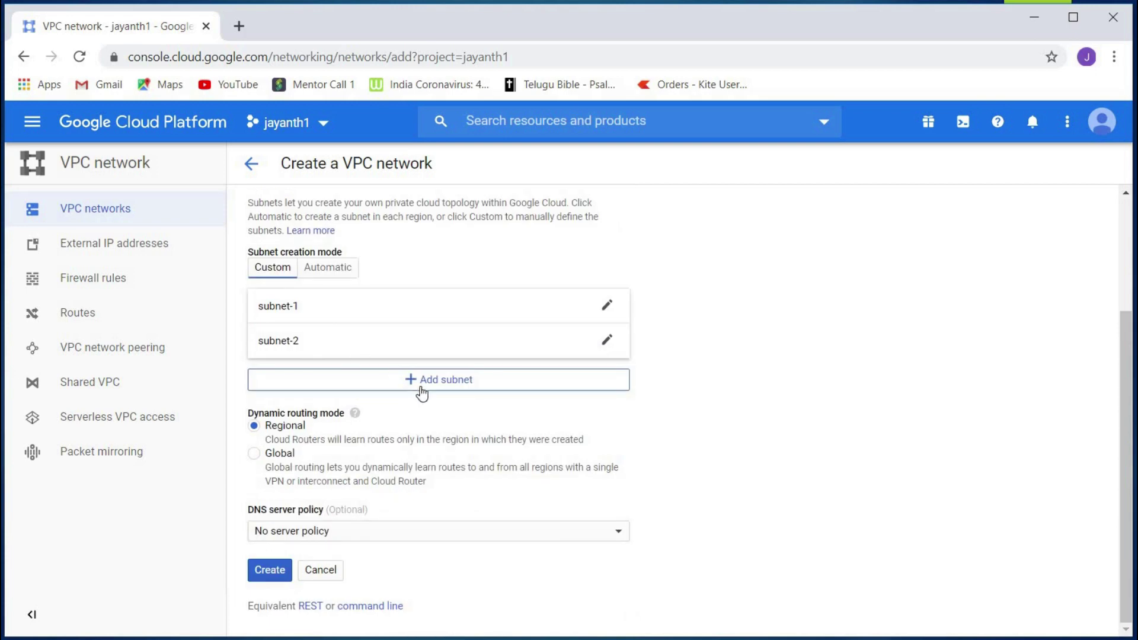
- Add a third subnet named subnet-3 to the network and set its region to us-east1
click(328, 384)
text(sub)
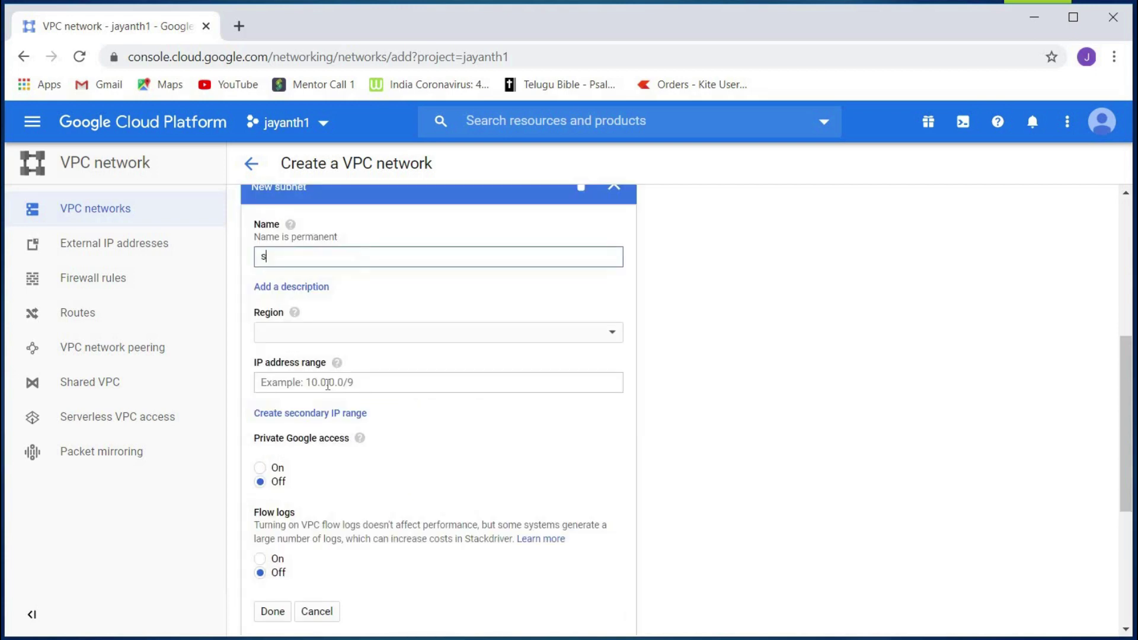
key(BackSpace)
text(bnet-3)
click(332, 337)
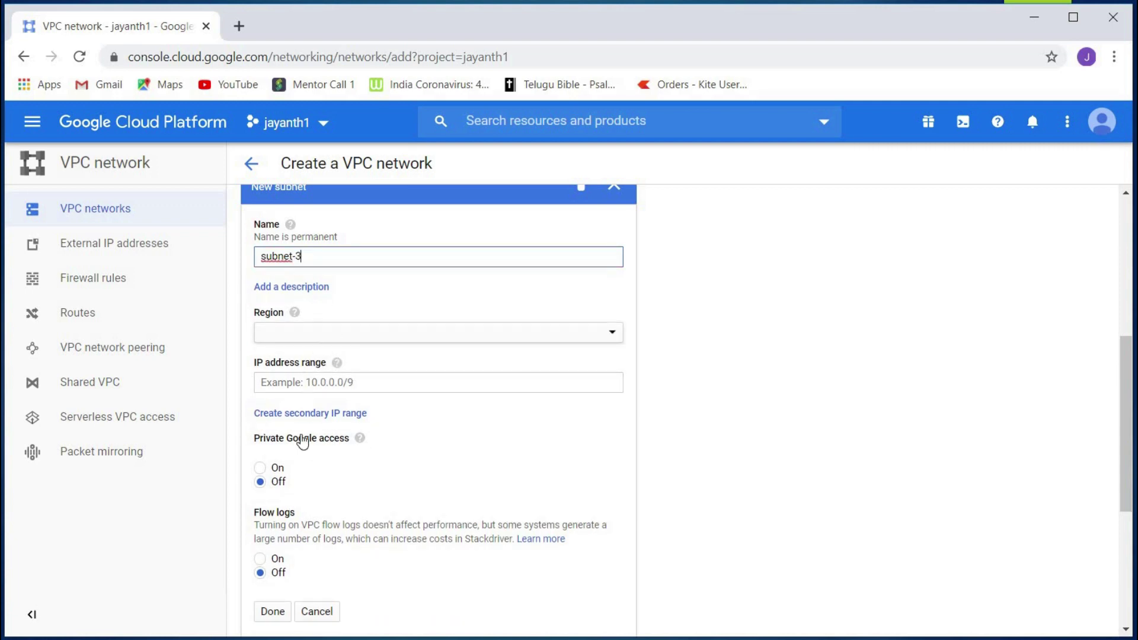
scroll(295, 521, down, 3)
click(294, 521)
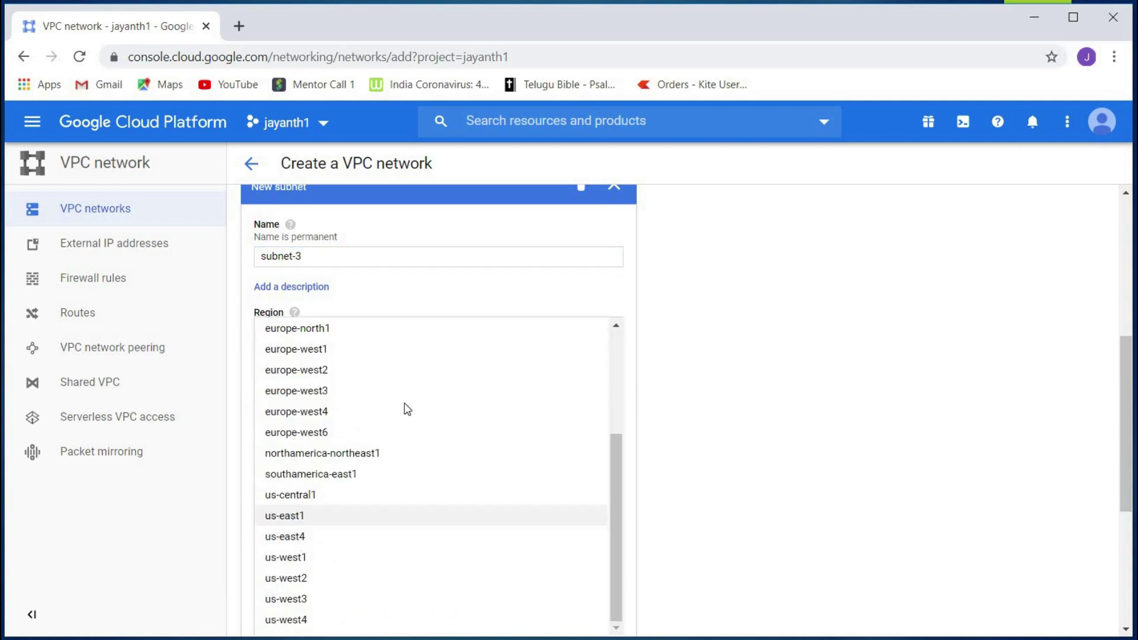
- Set subnet-3's IP address range to 10.0.2.0/24 and finish the subnet entry
click(368, 381)
text(10.0.2.0)
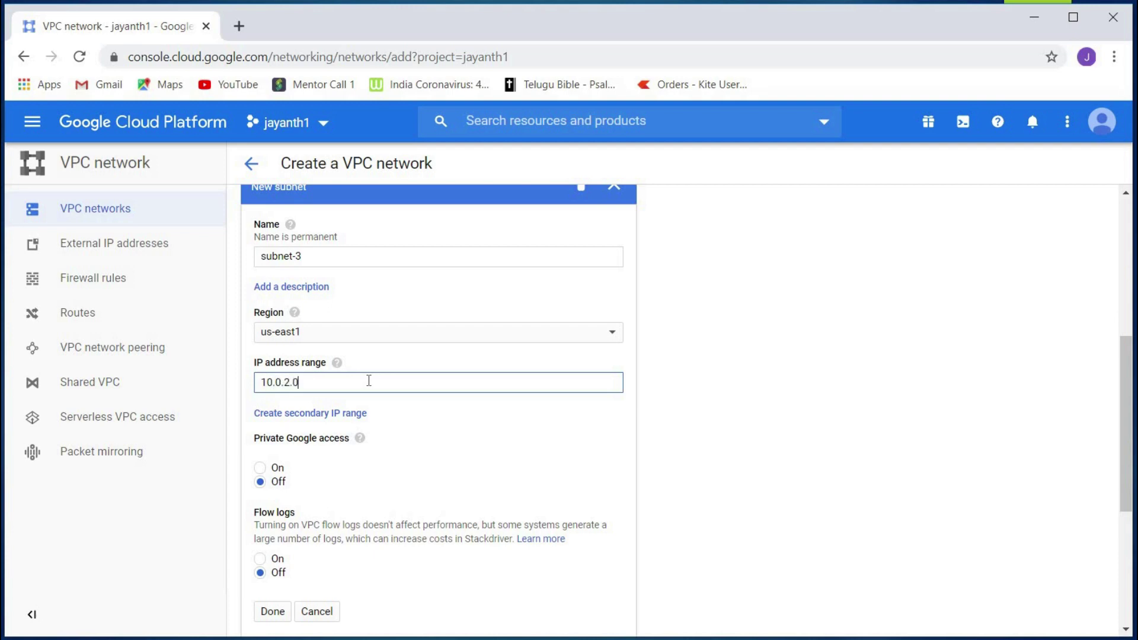
text(/24)
scroll(368, 380, down, 5)
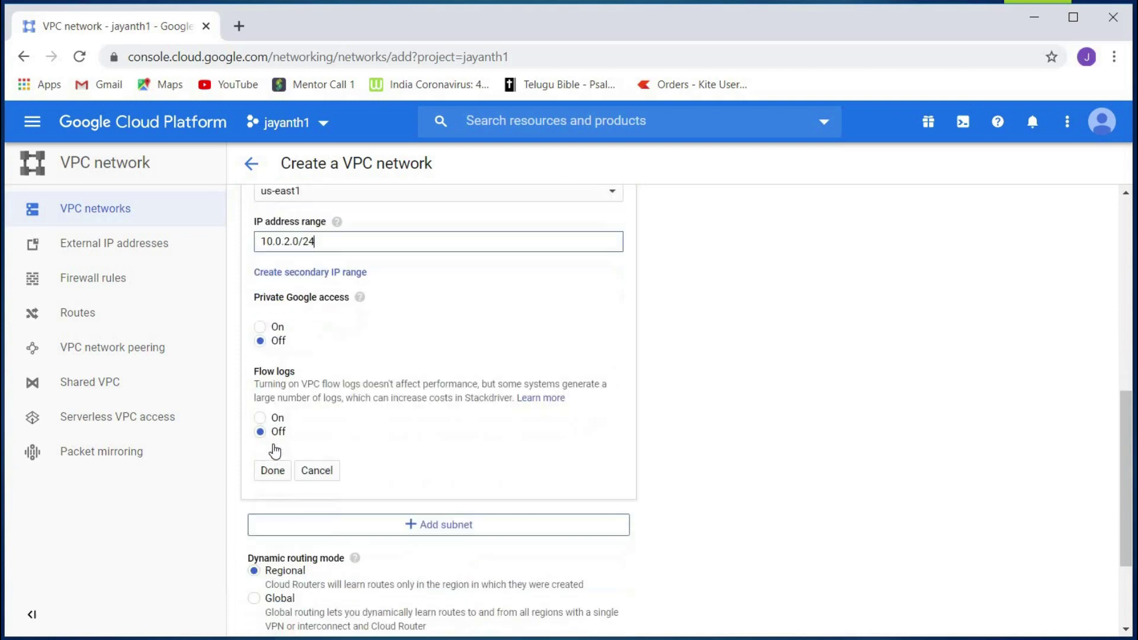
key(Return)
- Review the training-vpc settings, create the network, and check its entry in the VPC networks list
scroll(500, 445, up, 3)
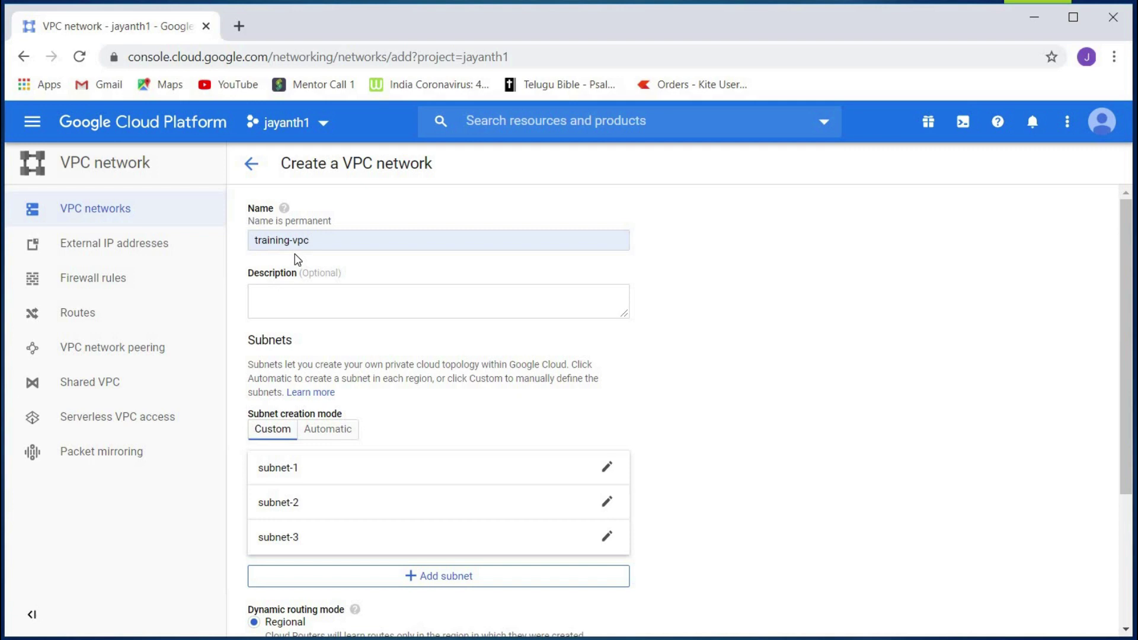
scroll(366, 490, down, 3)
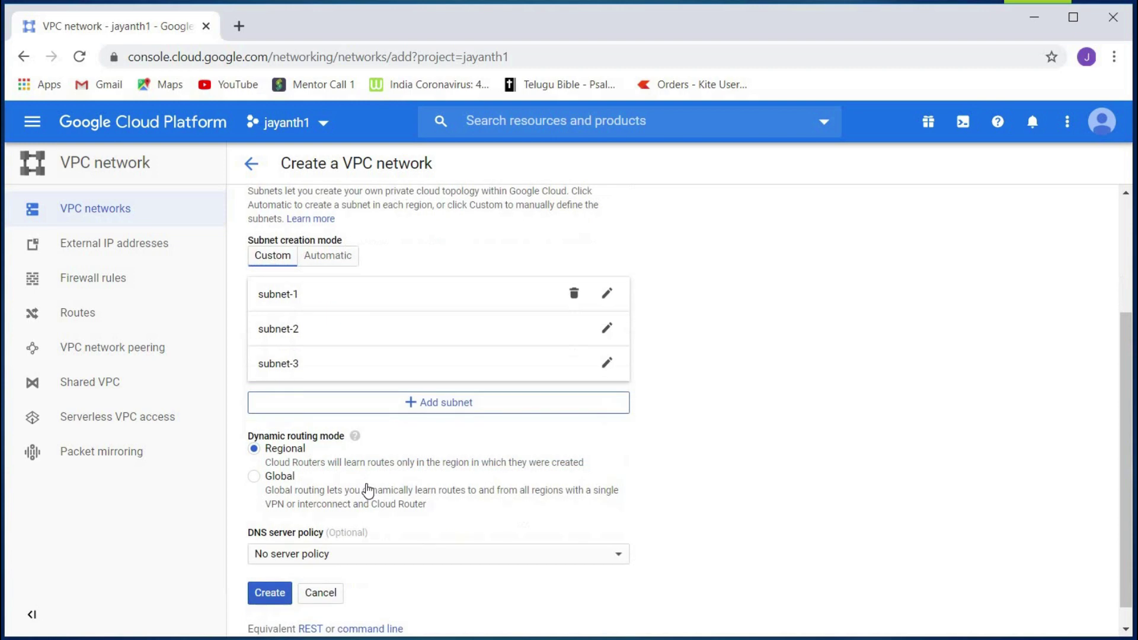
scroll(368, 490, down, 1)
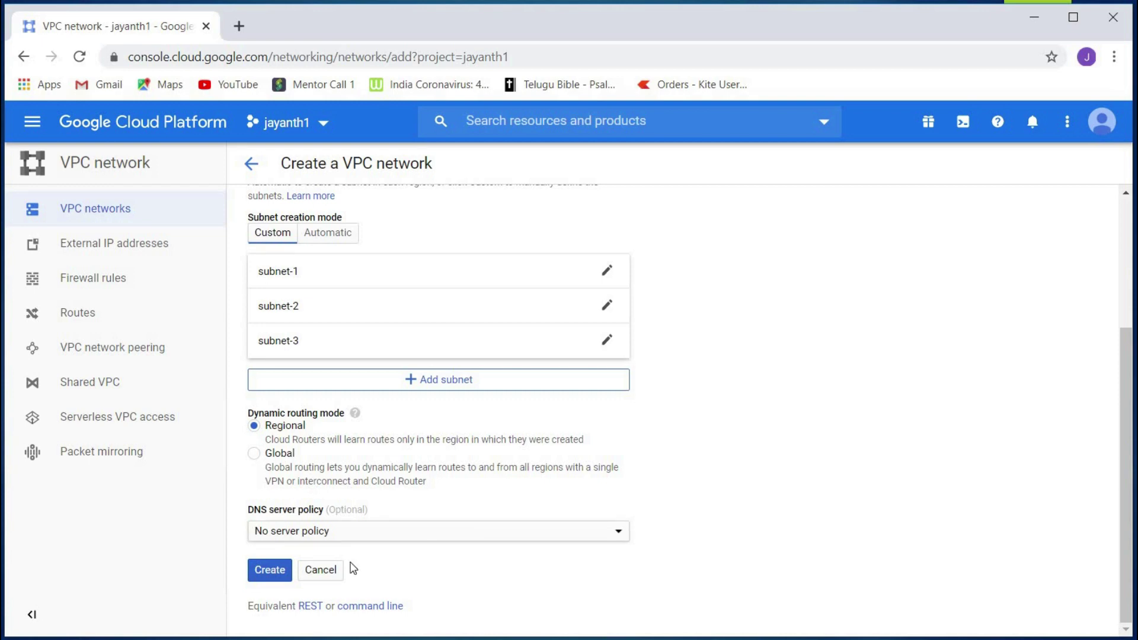
click(271, 571)
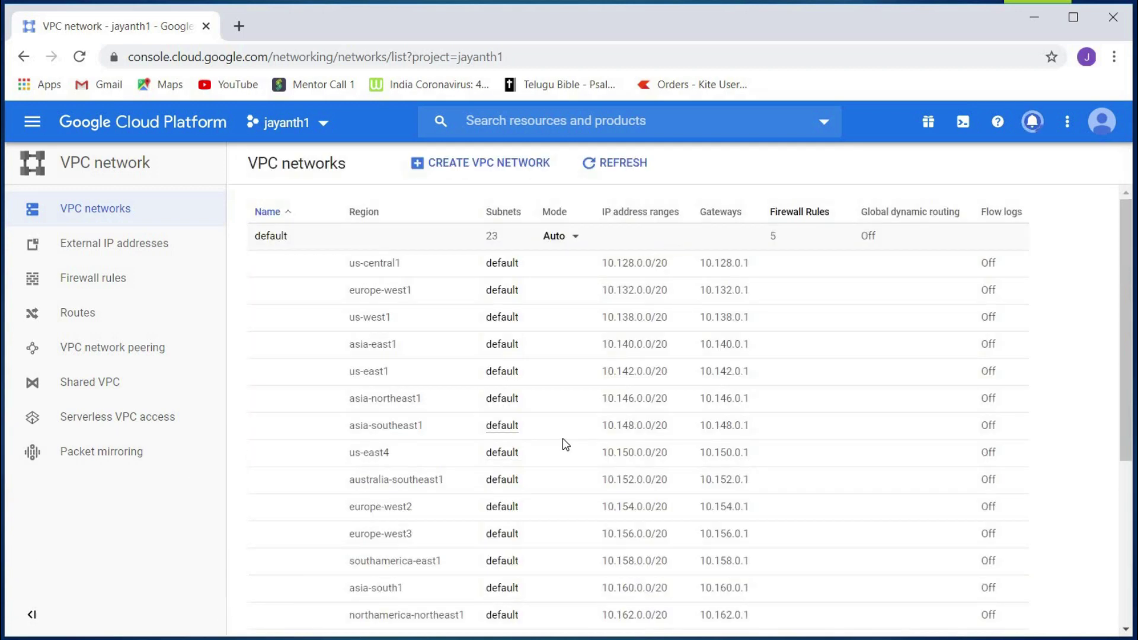
scroll(563, 445, down, 5)
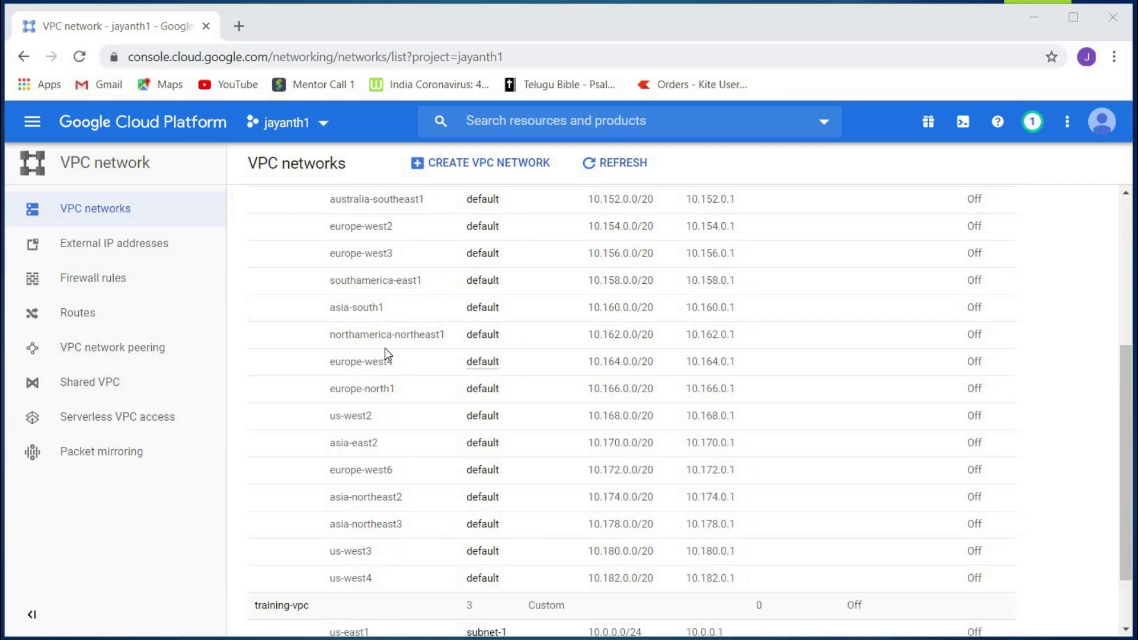
scroll(401, 366, down, 1)
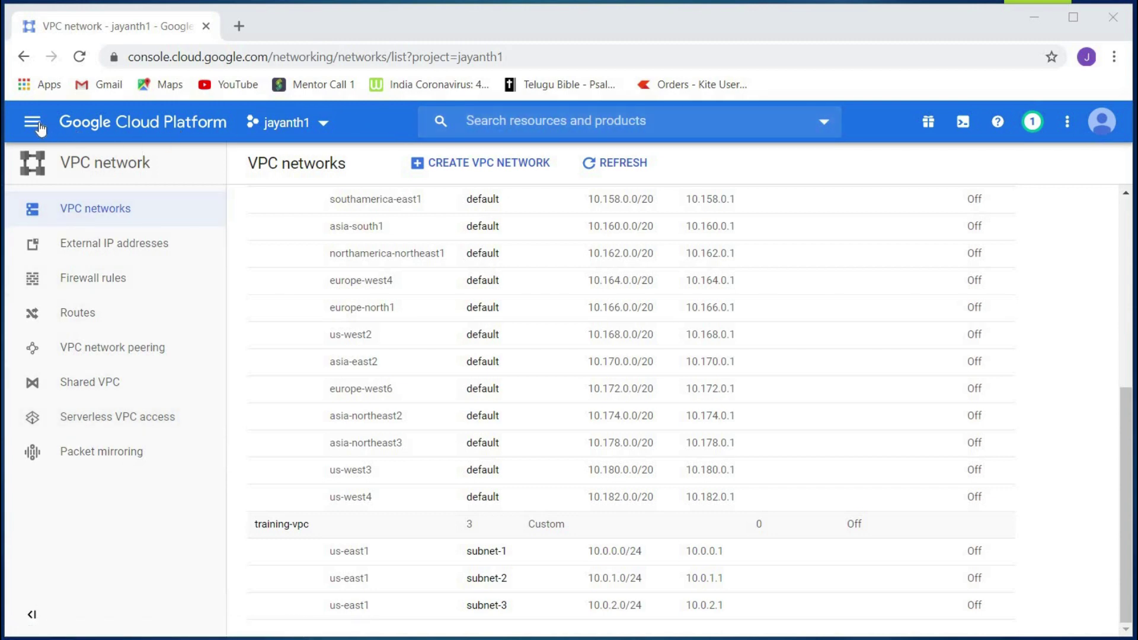
- Go to the Compute Engine VM instances and start creating a new instance
scroll(170, 308, down, 8)
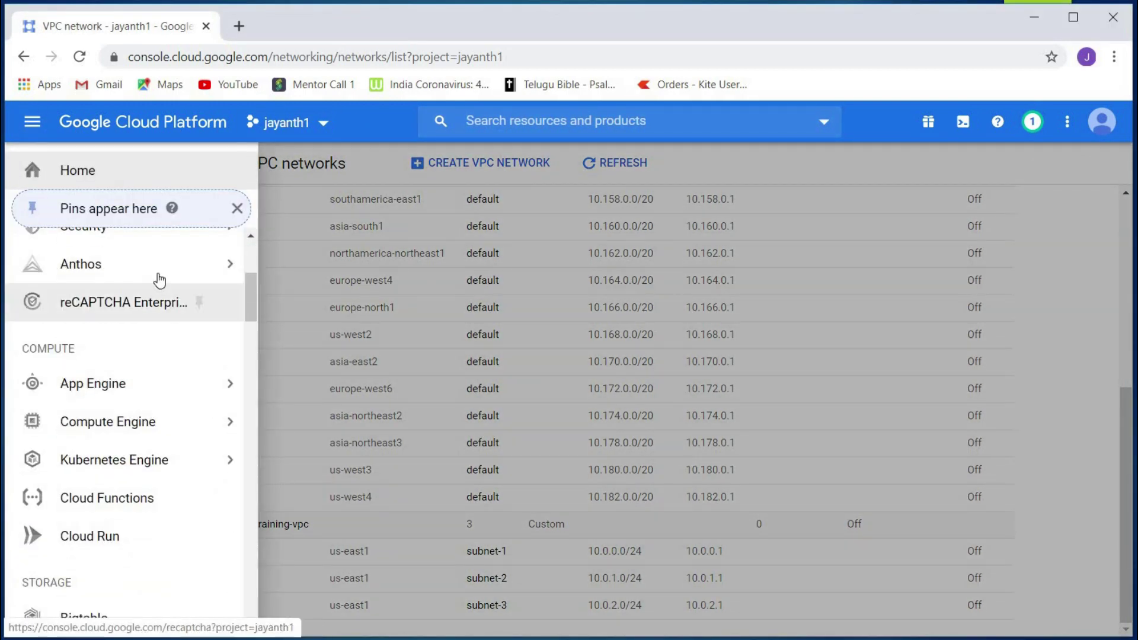
mouse_move(171, 254)
click(332, 170)
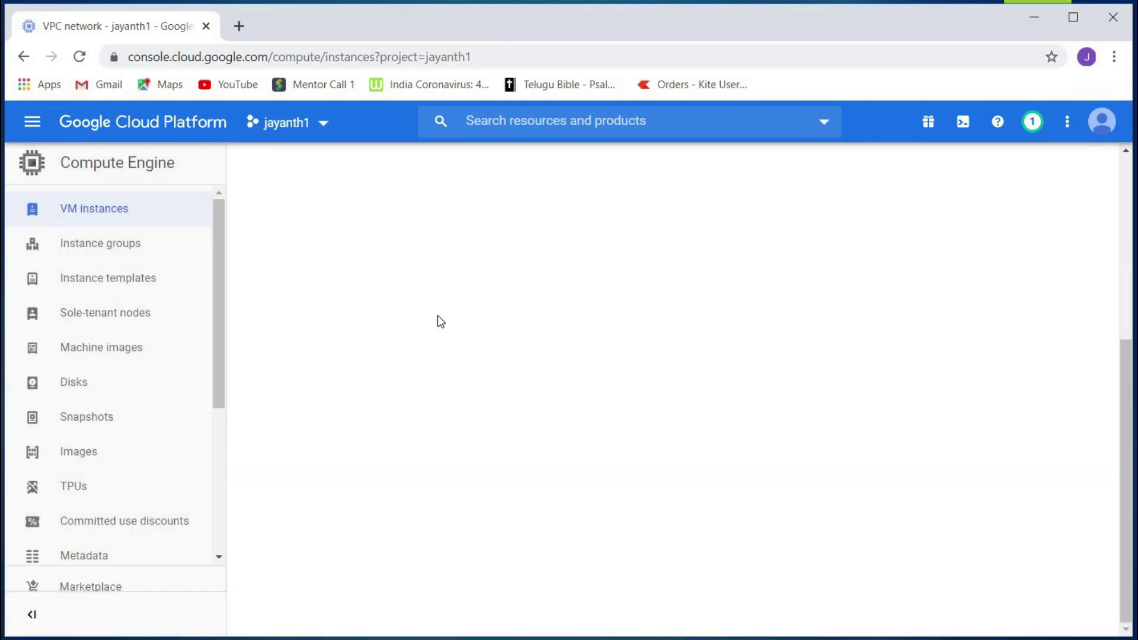
click(533, 435)
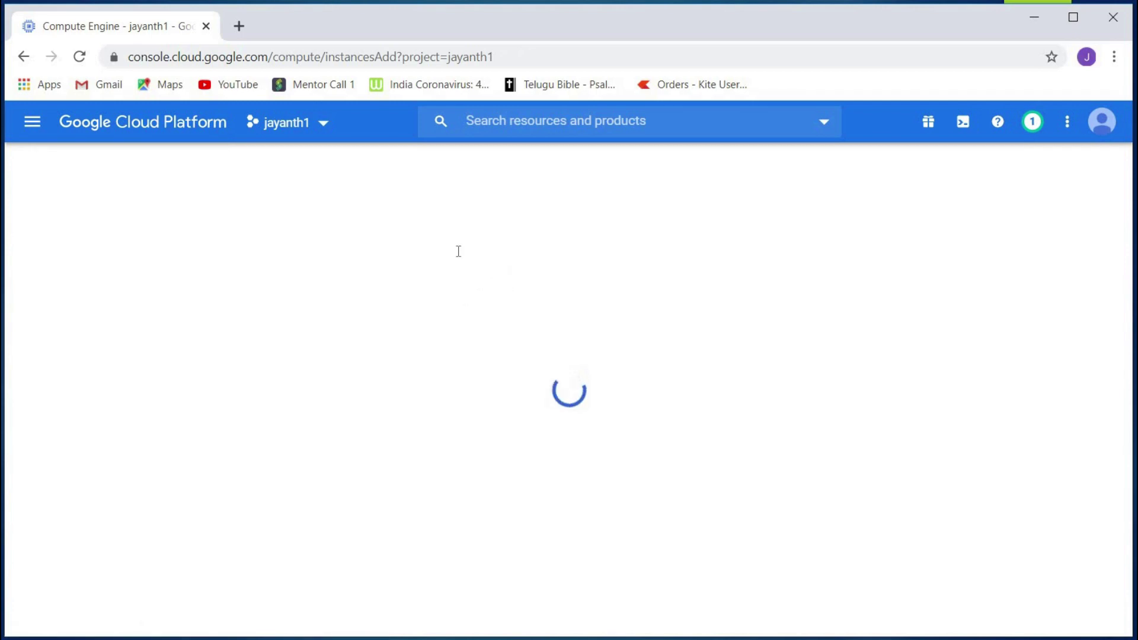
- Name the instance web-server, set its region to us-east1 (South Carolina), and dismiss the satisfaction survey
key(ctrl+a)
text(w)
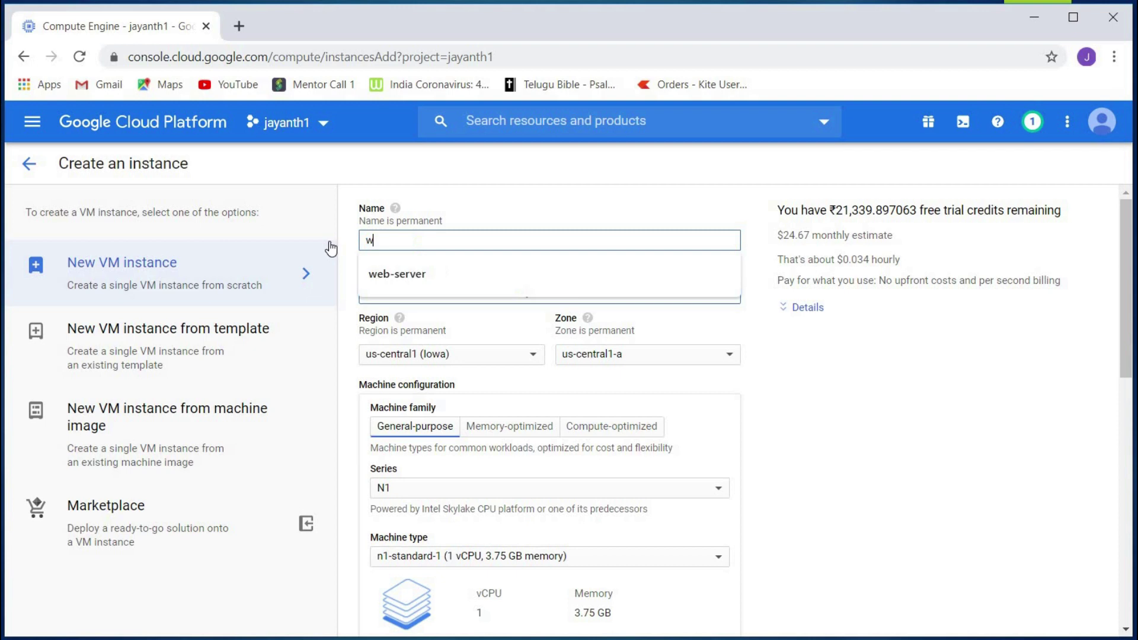
text(eb)
click(429, 276)
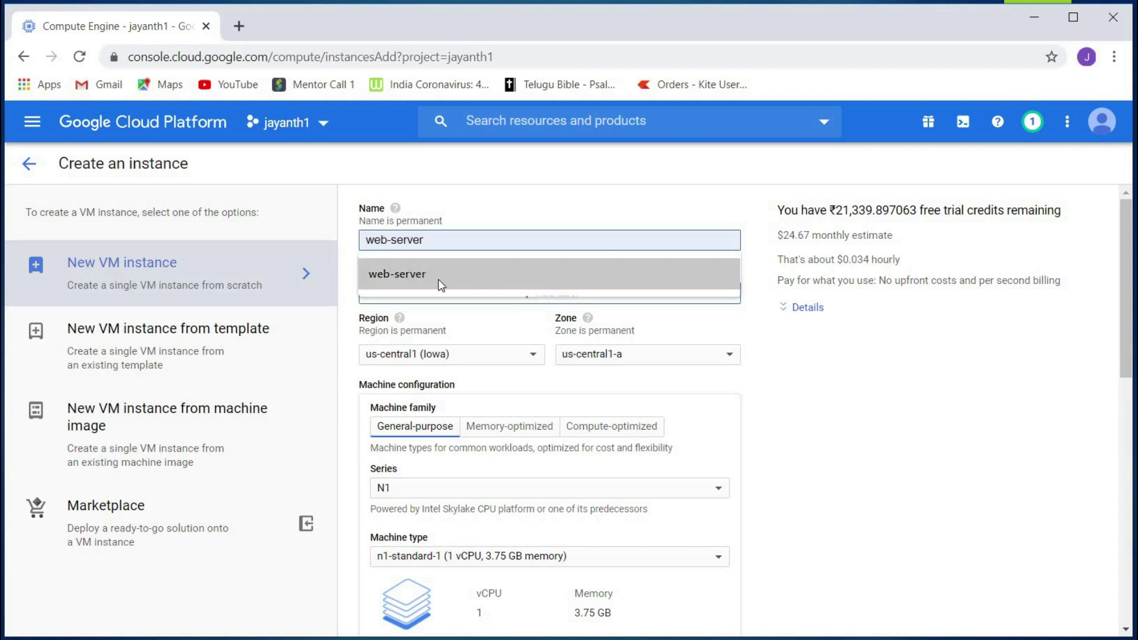
click(496, 358)
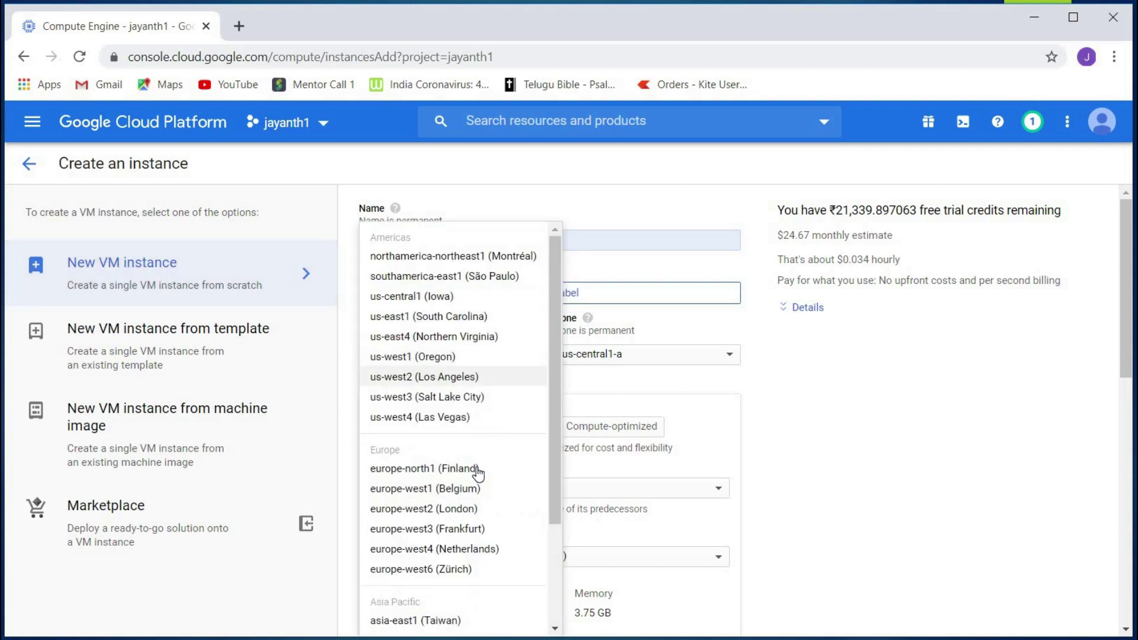
click(460, 318)
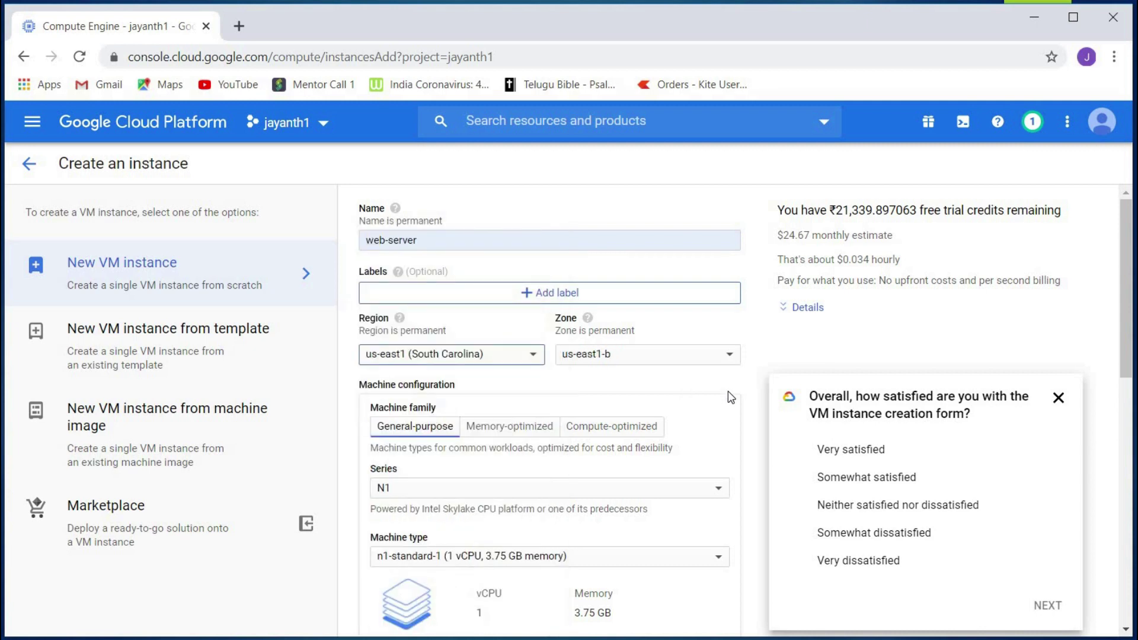
click(1059, 398)
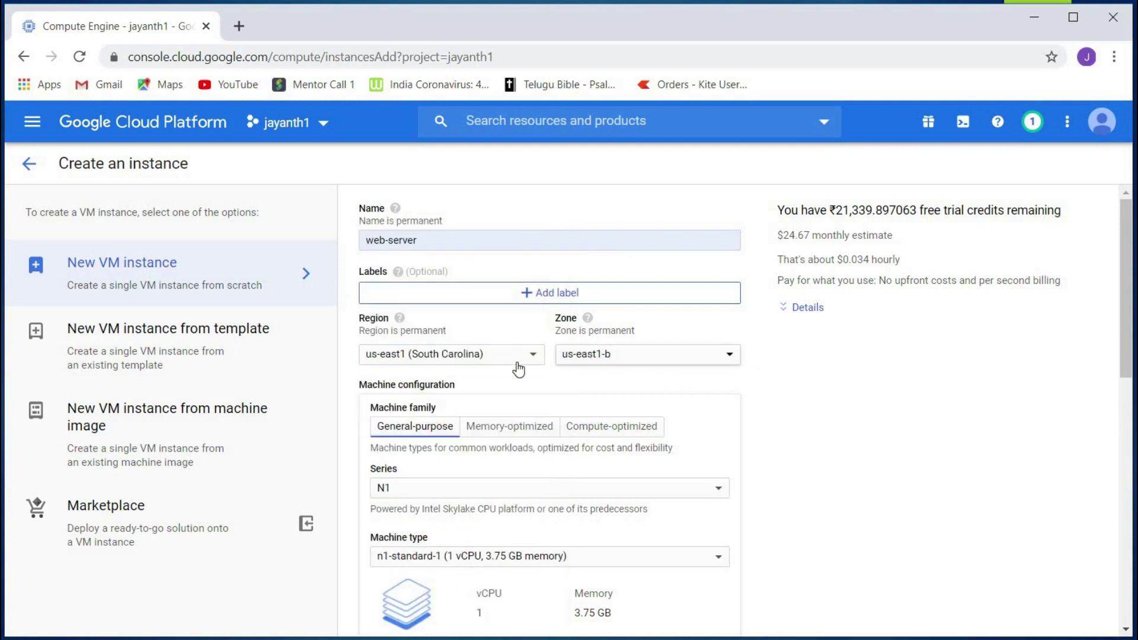
- Expand the instance's advanced options and enter the network tag web in its networking settings
scroll(322, 320, down, 3)
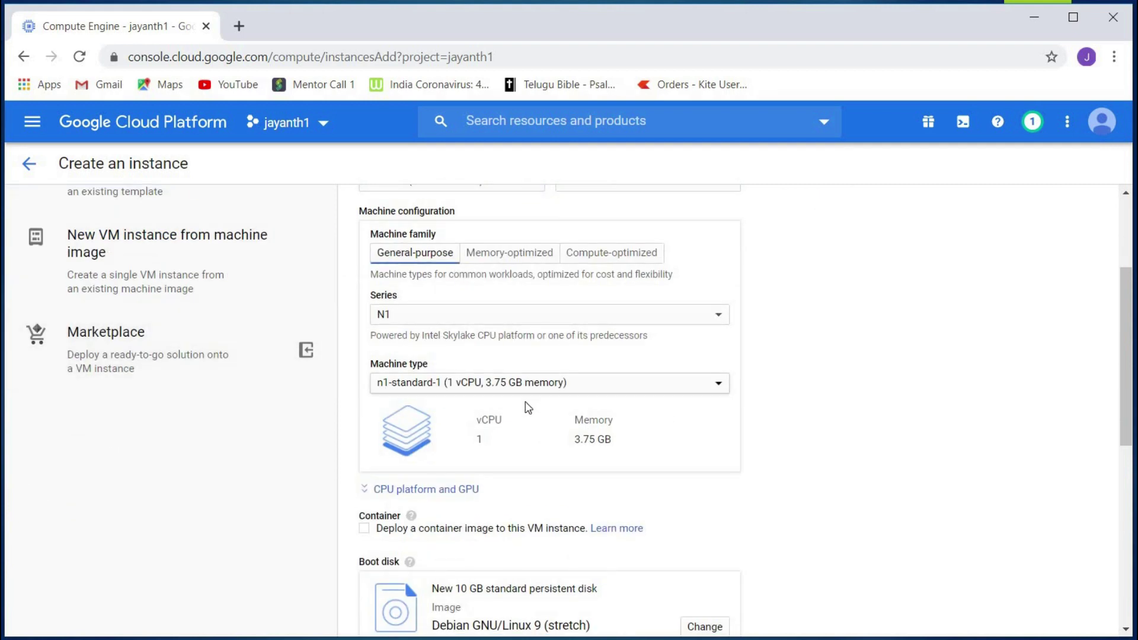
scroll(528, 408, down, 3)
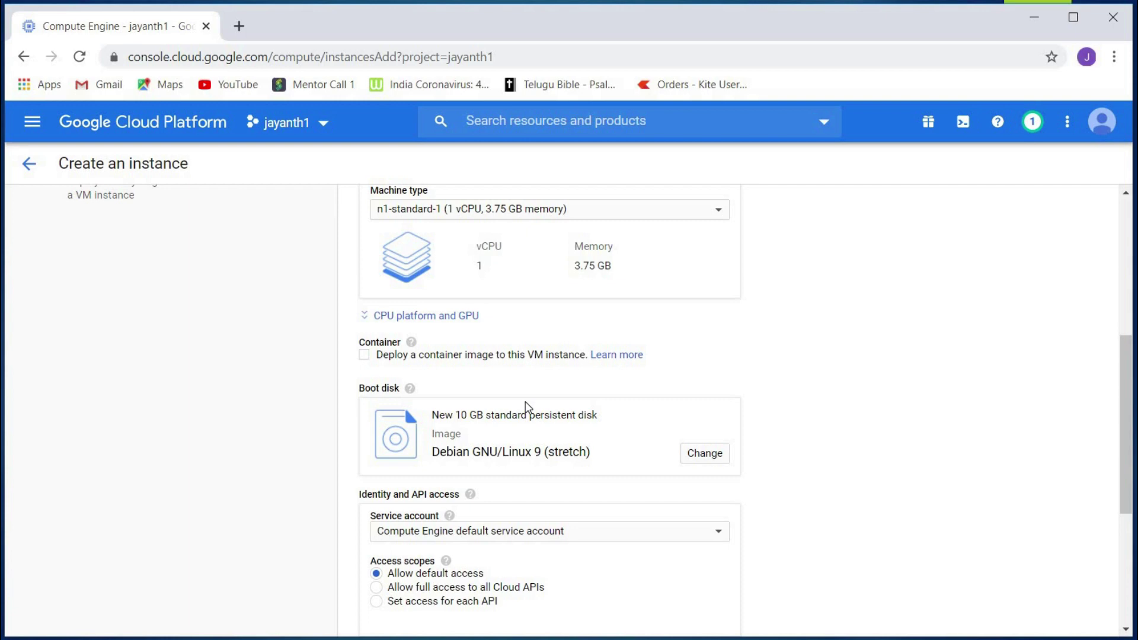
scroll(525, 400, down, 5)
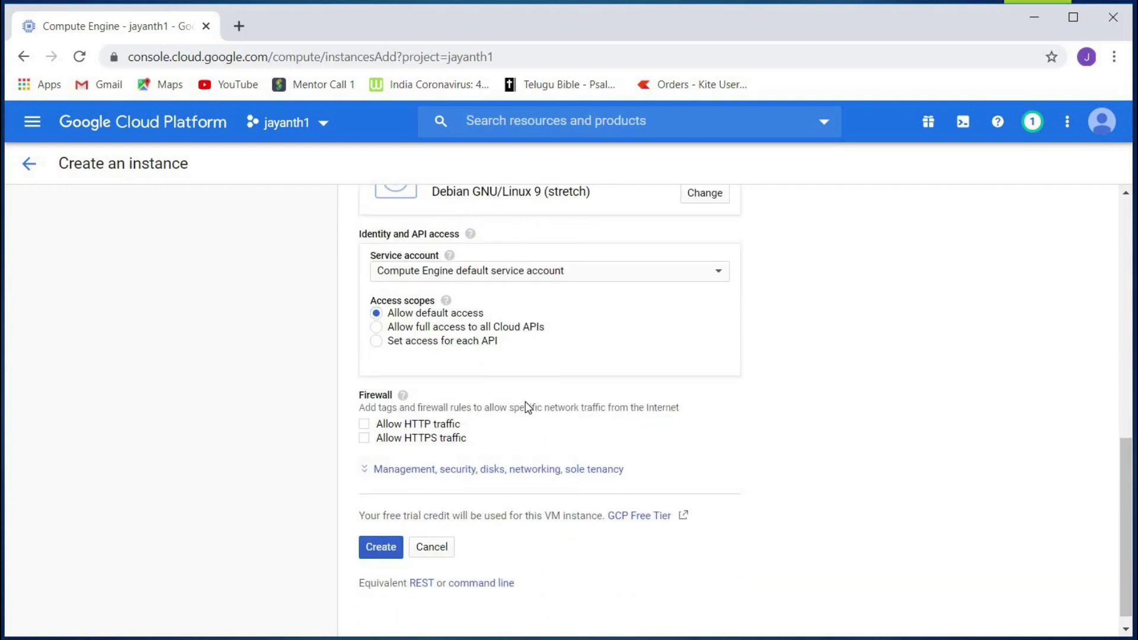
click(603, 470)
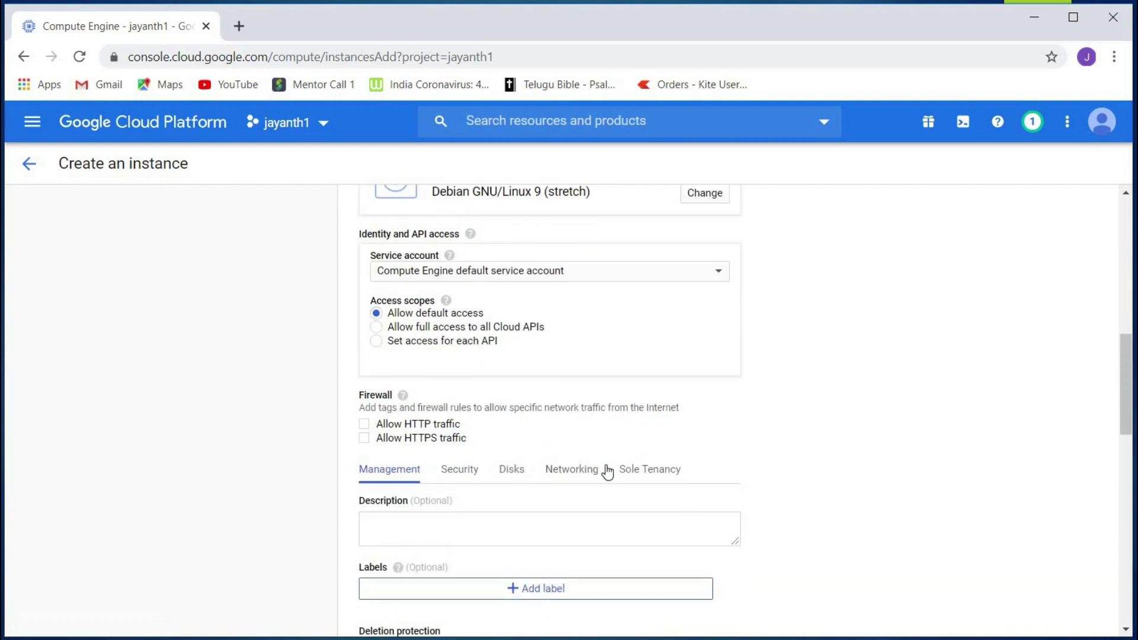
scroll(607, 471, down, 3)
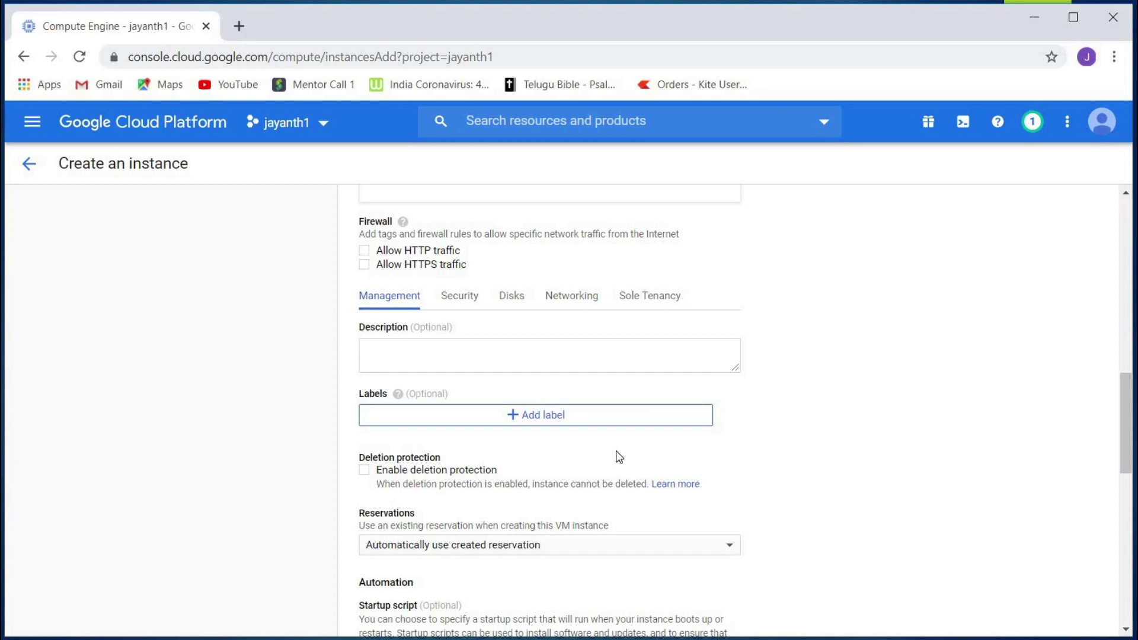
click(570, 296)
click(450, 348)
text(web)
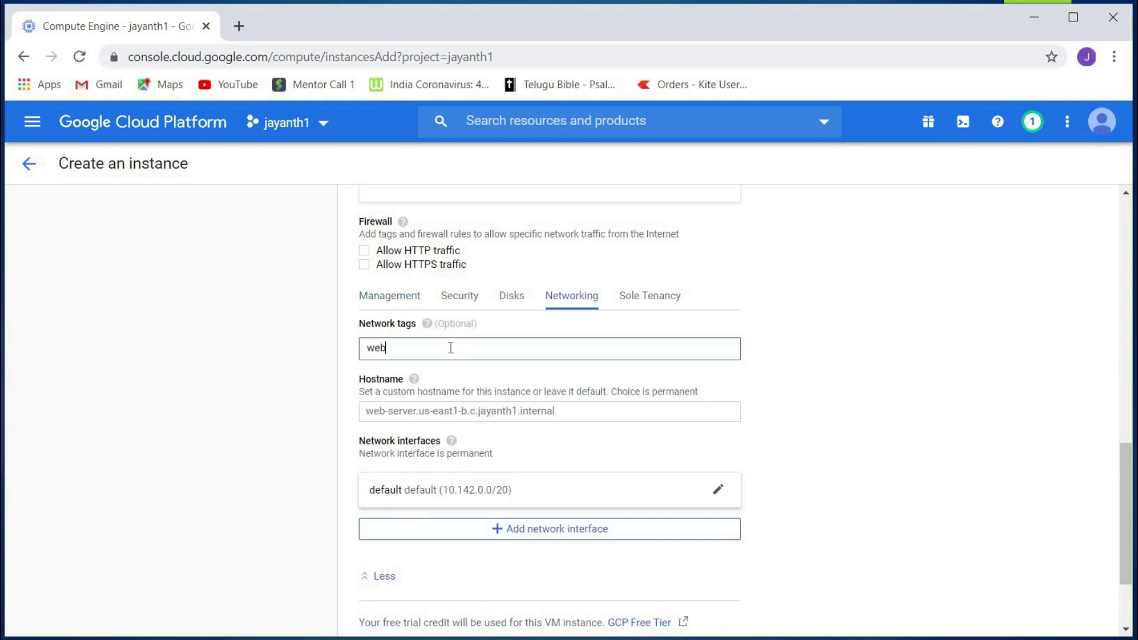
- Complete the instance's network tag so that it reads web-server
text(-server)
key(Left)
key(Left)
key(Left)
key(Left)
key(Left)
key(Left)
key(Left)
key(Left)
key(Left)
key(Left)
scroll(717, 507, down, 1)
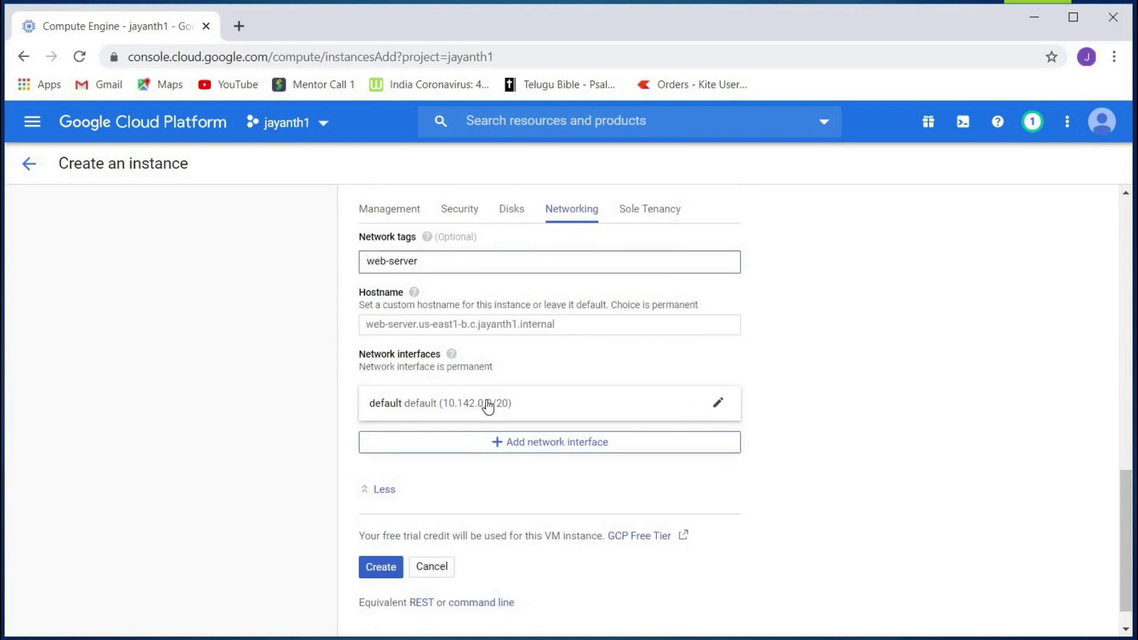
- Switch the instance's network interface from the default network to training-vpc and finish editing the interface
click(547, 410)
scroll(559, 410, down, 1)
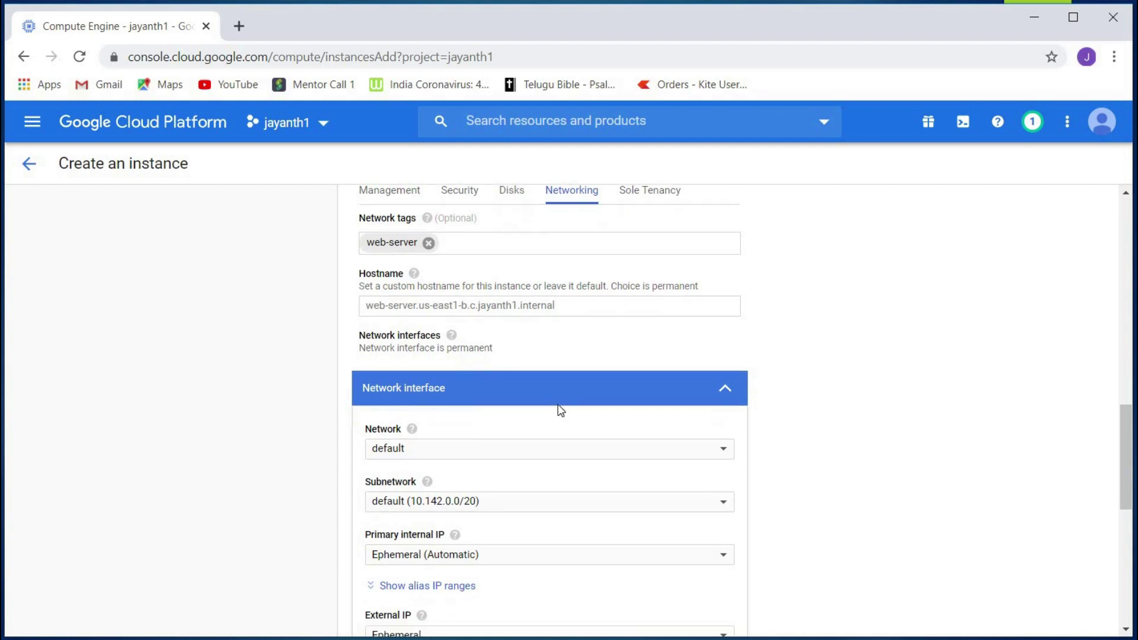
scroll(560, 410, down, 1)
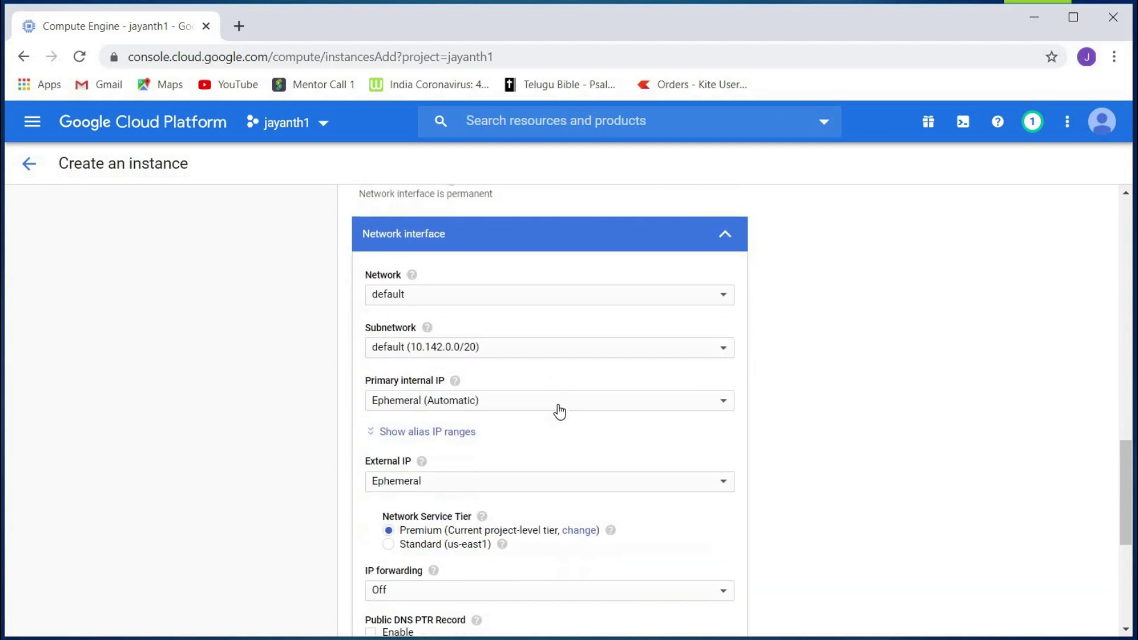
click(564, 302)
click(492, 326)
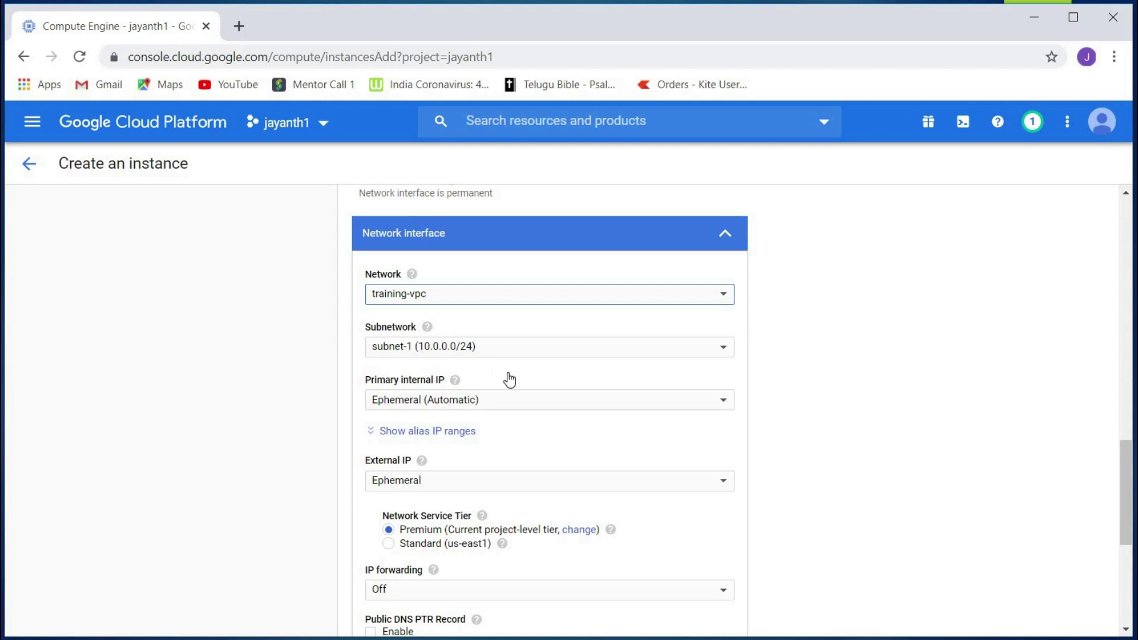
scroll(509, 380, down, 4)
scroll(396, 373, down, 1)
click(384, 353)
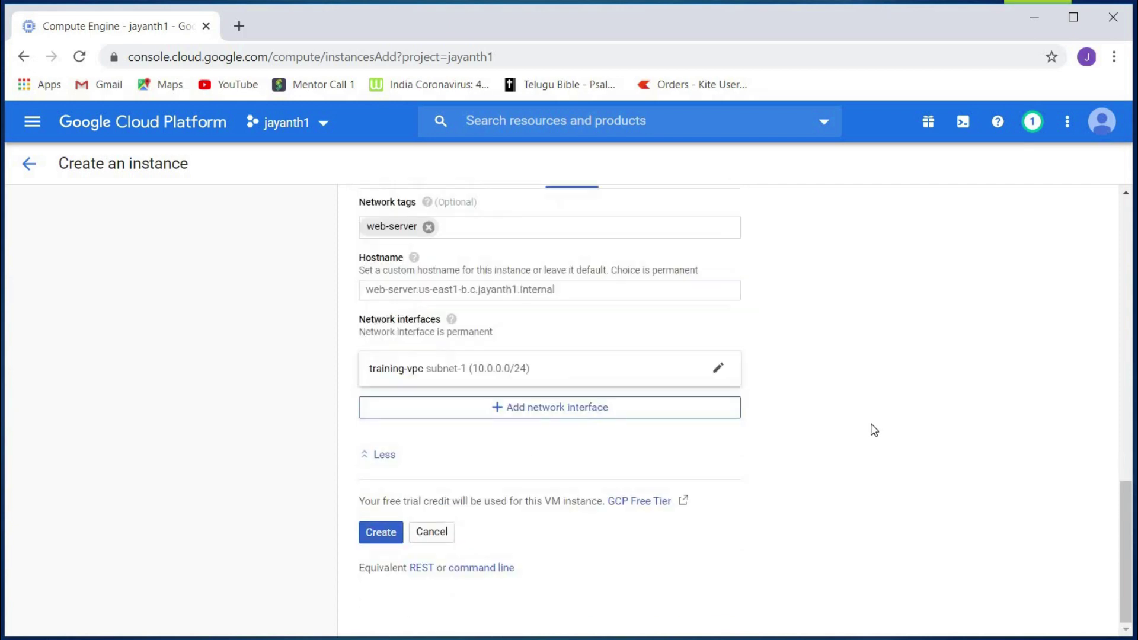
- Review the web-server instance's configuration, including its network tag and interface, and create the instance
scroll(738, 429, up, 15)
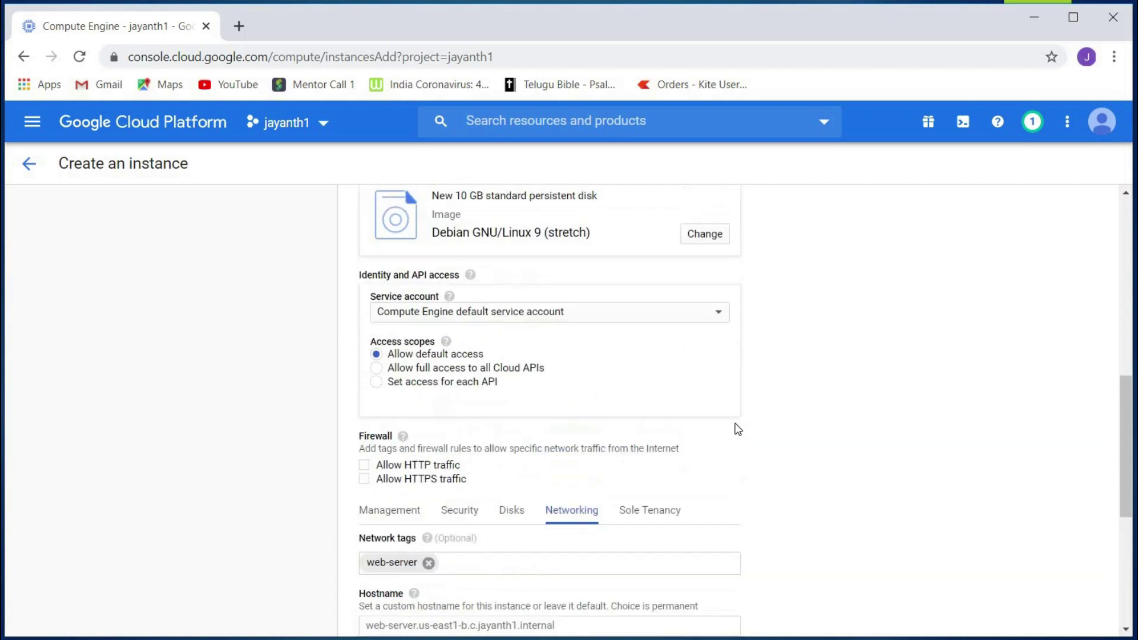
scroll(738, 429, up, 2)
scroll(737, 428, down, 10)
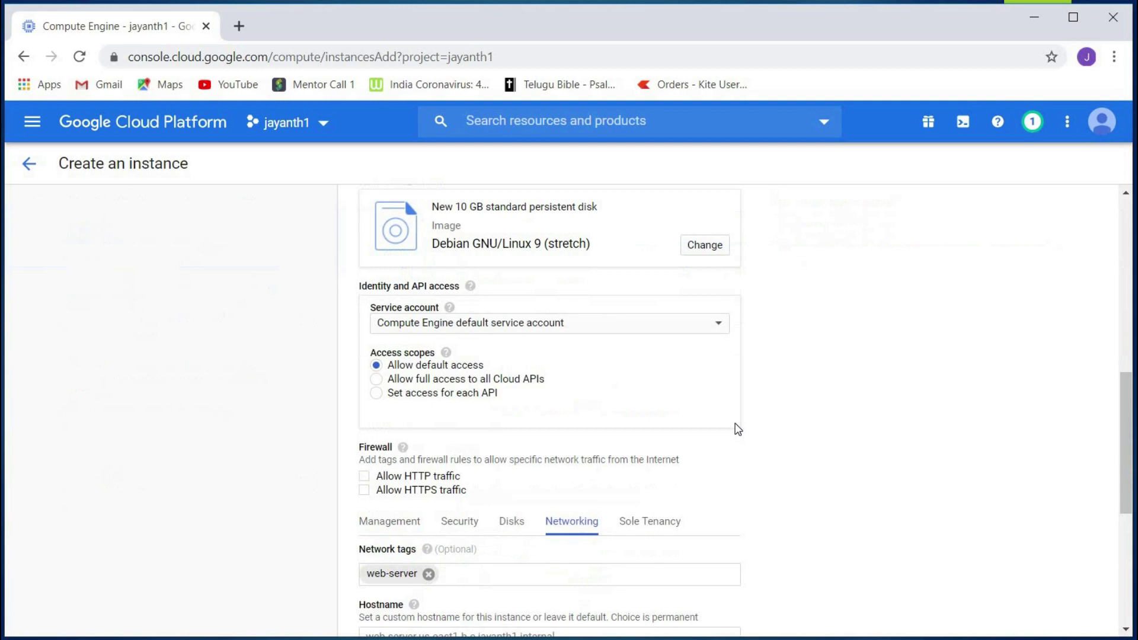
scroll(588, 362, down, 3)
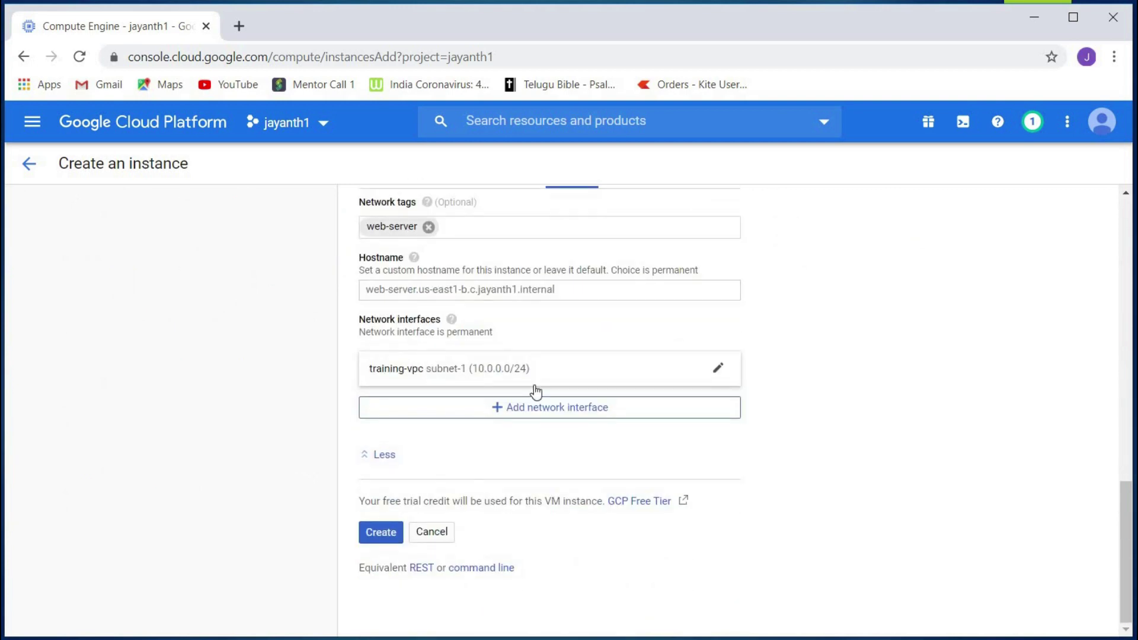
click(369, 534)
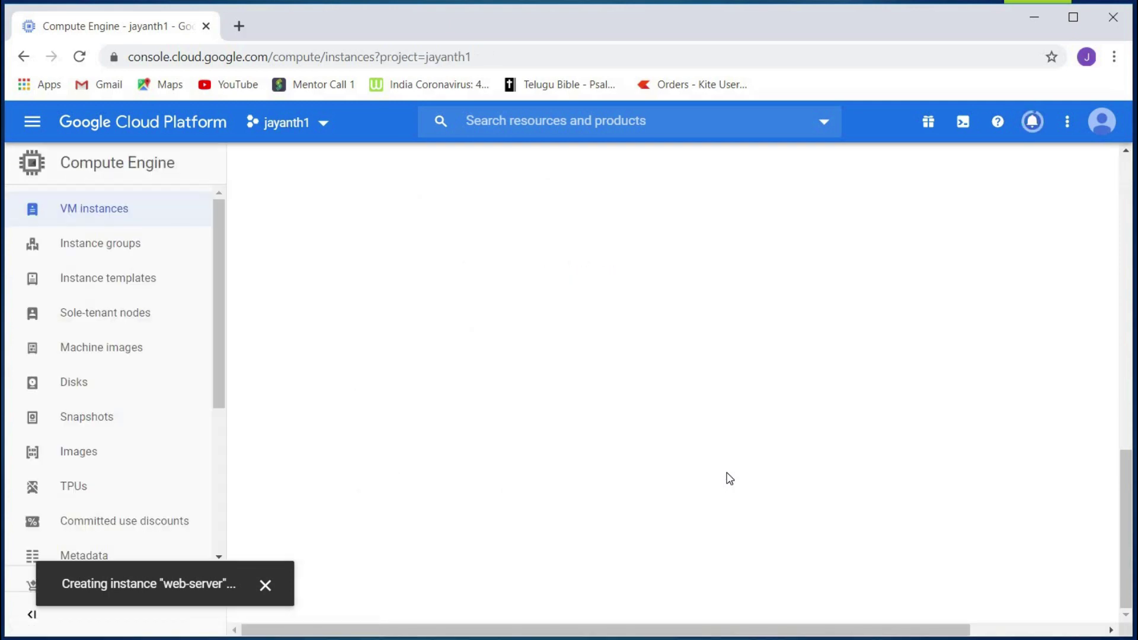
- Start another VM instance, name it app-server, and set its region to us-east1 (South Carolina)
click(463, 164)
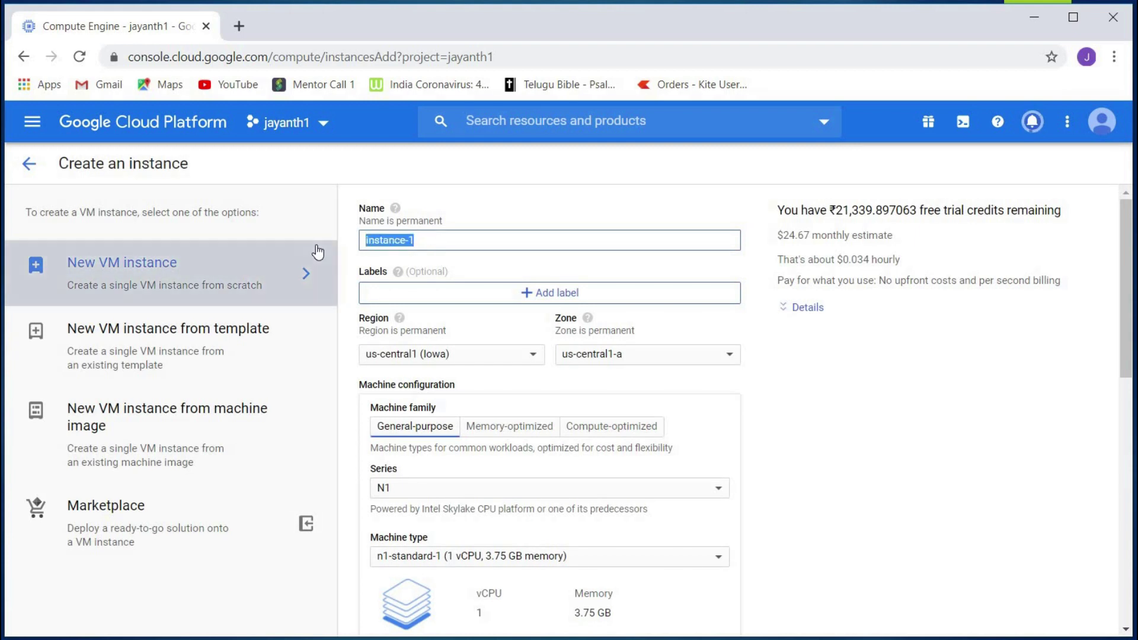
text(app-server)
scroll(445, 273, down, 2)
click(456, 268)
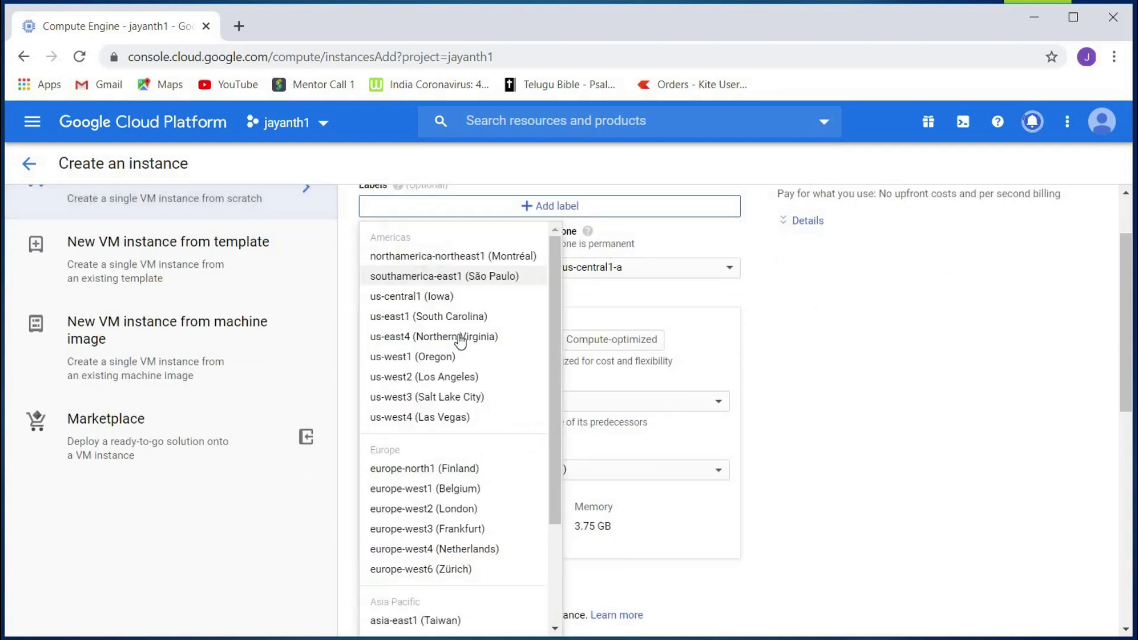
click(428, 317)
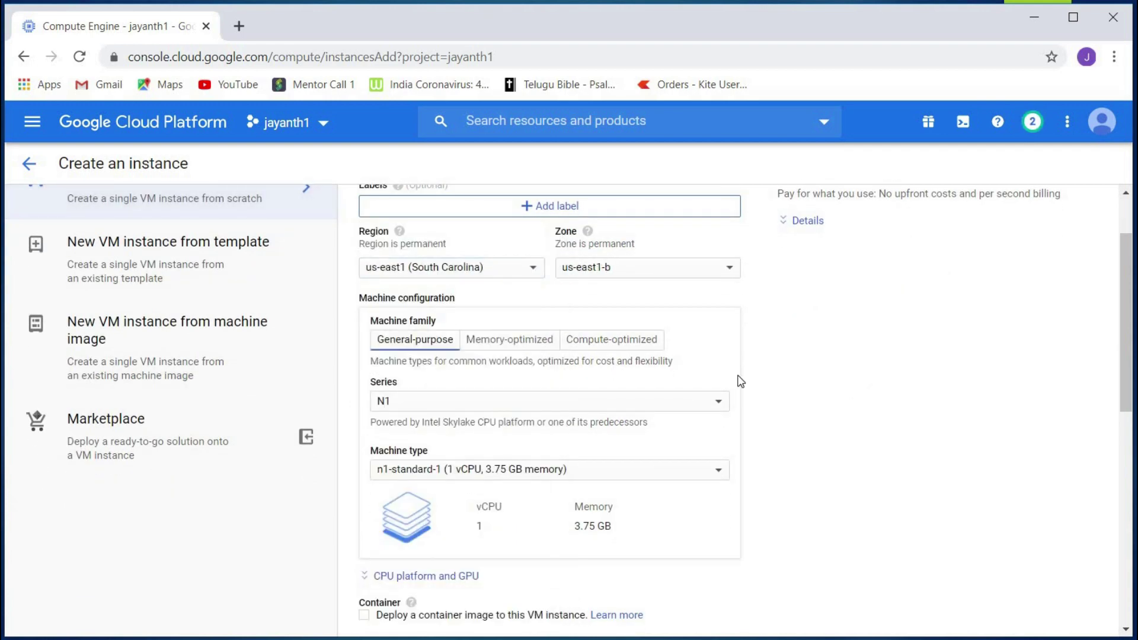
- Expand the instance's advanced options and enter the network tag app-server in its networking settings
scroll(738, 379, down, 10)
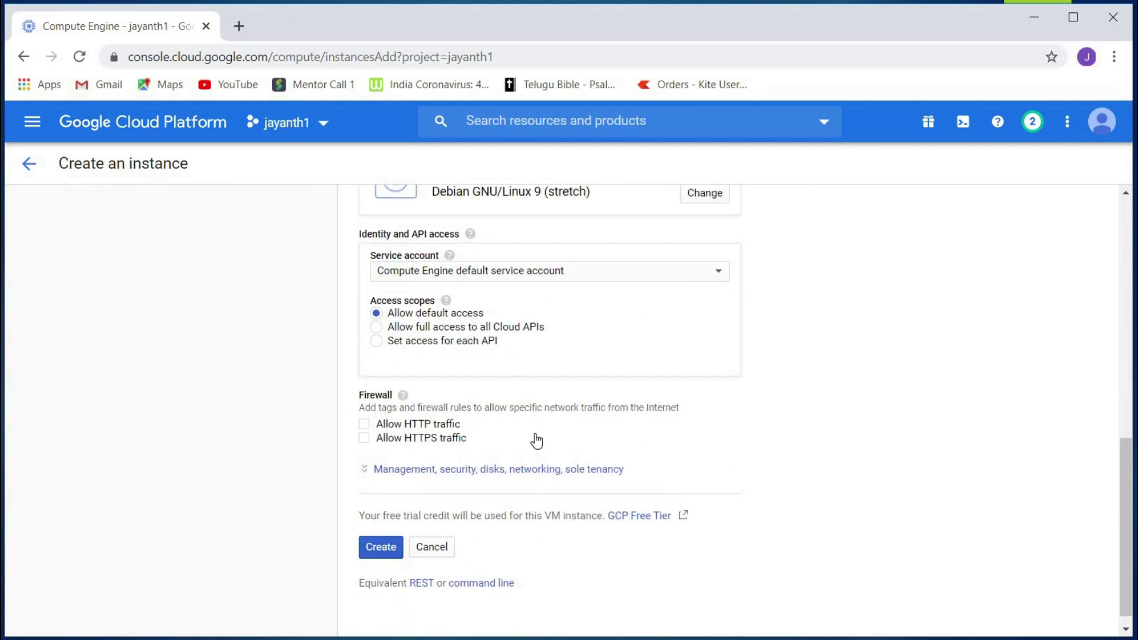
click(573, 470)
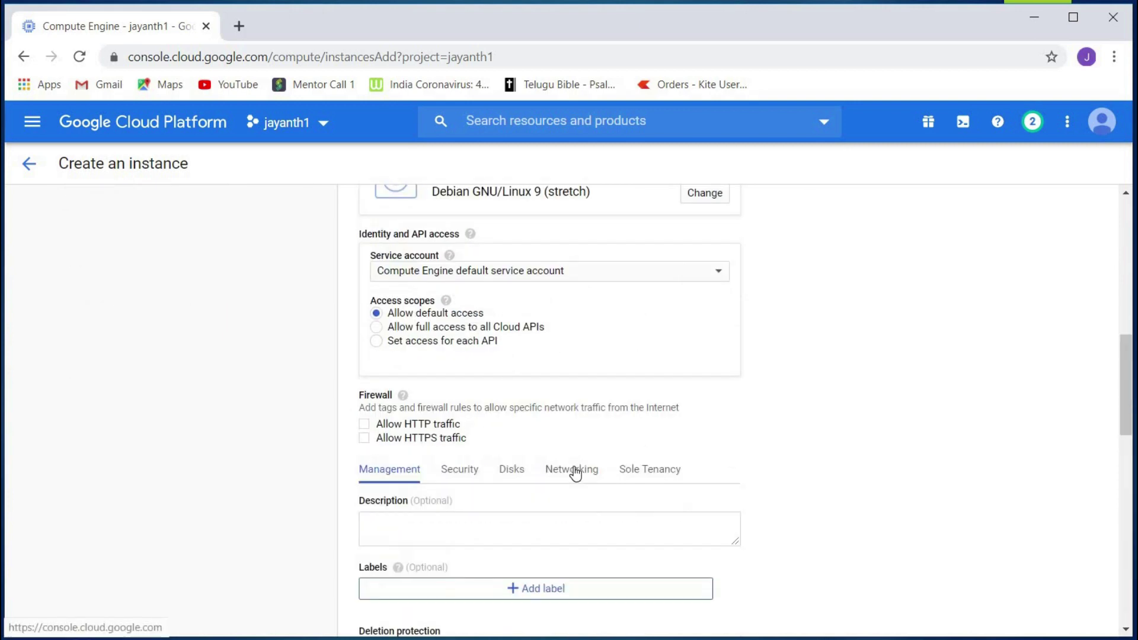
click(474, 526)
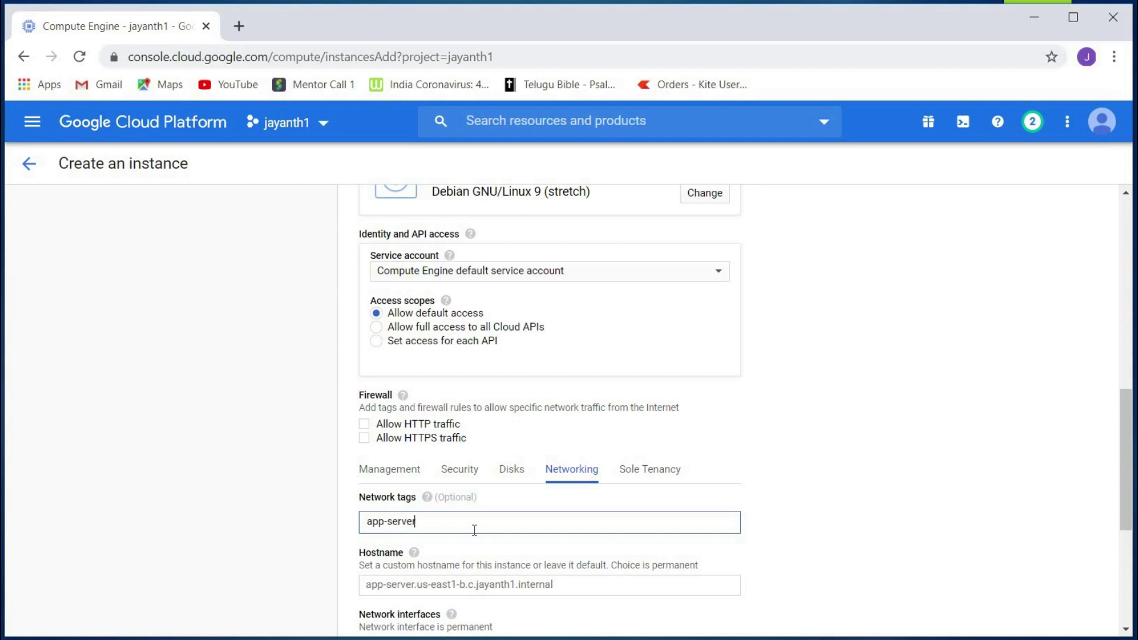
text(app-server)
scroll(475, 529, down, 3)
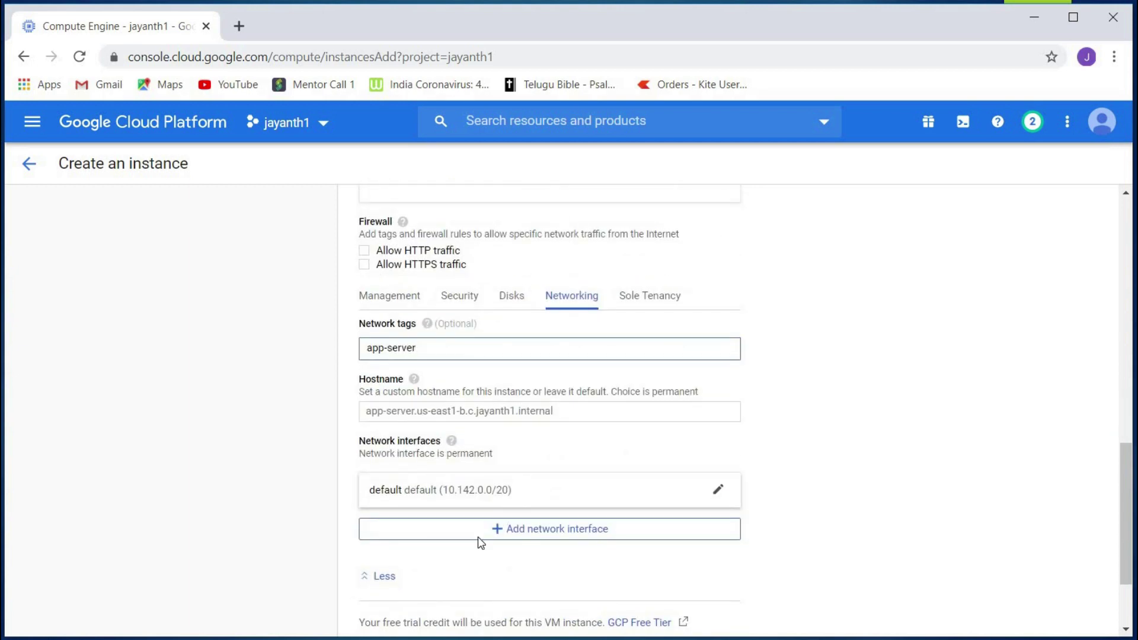
- Set the network interface to training-vpc with subnet-2 (10.0.1.0/24), and create the app-server instance
click(500, 507)
scroll(495, 584, down, 2)
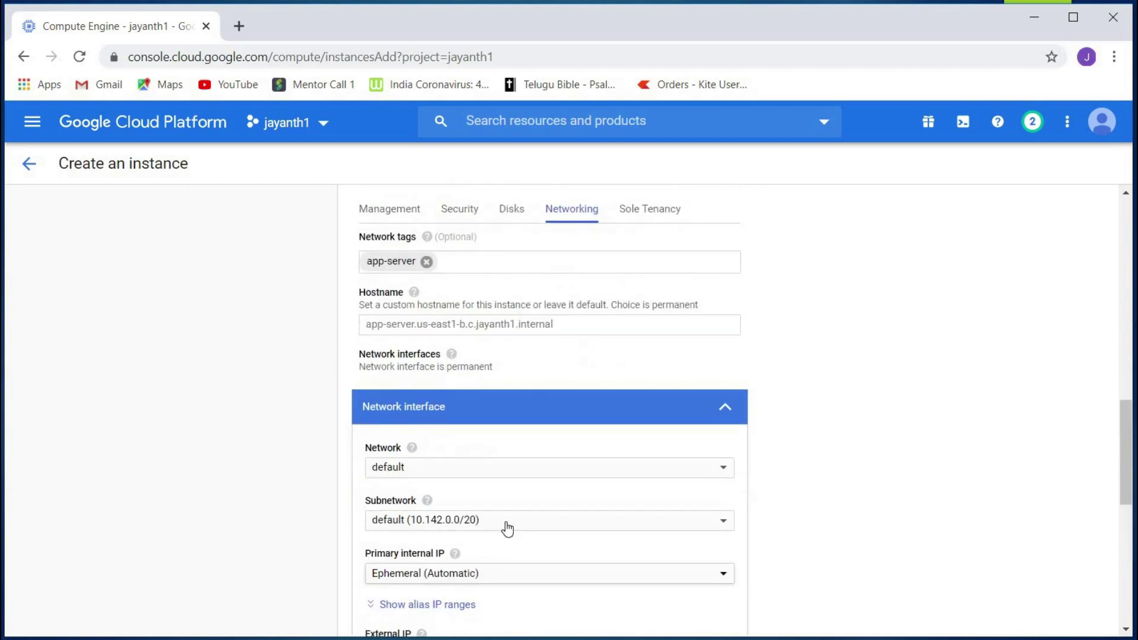
click(486, 474)
click(574, 496)
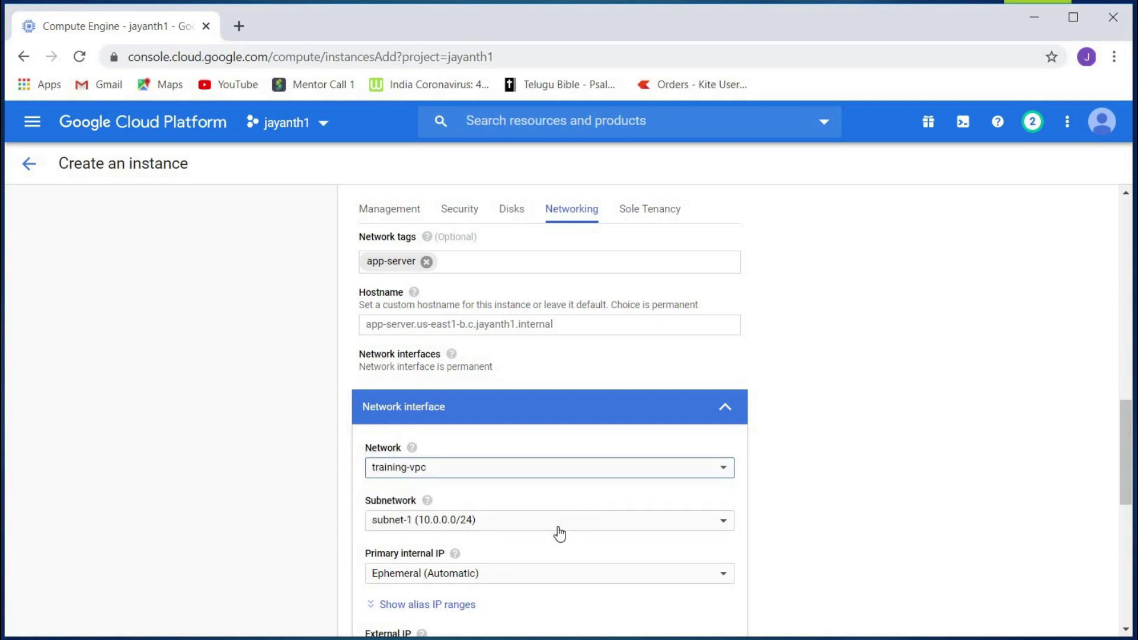
click(557, 531)
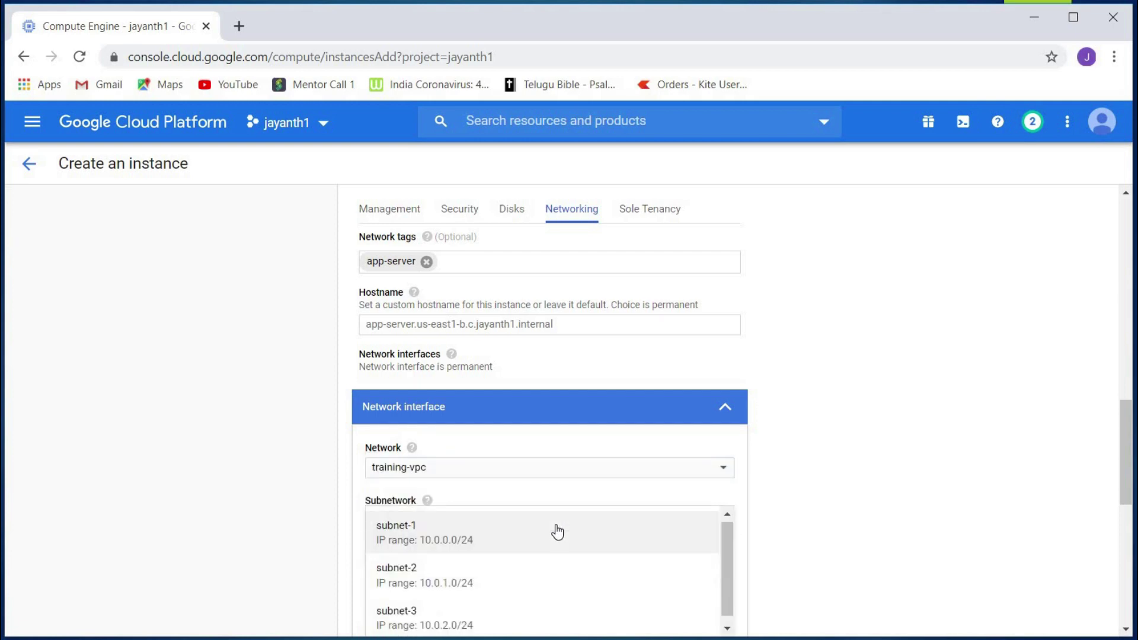
scroll(452, 574, down, 1)
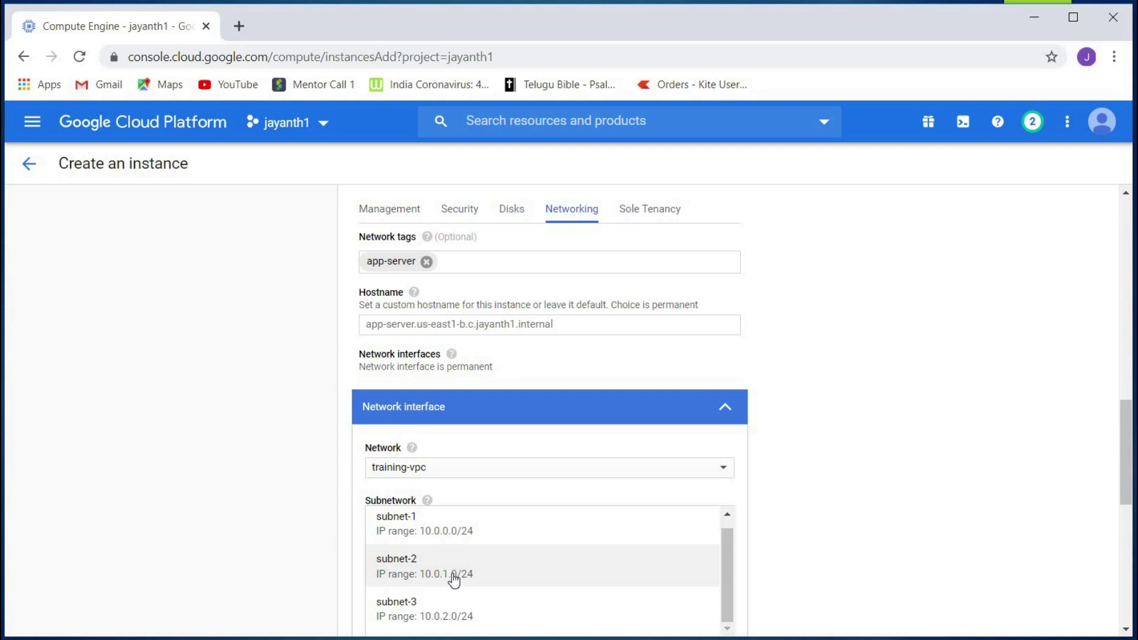
click(453, 576)
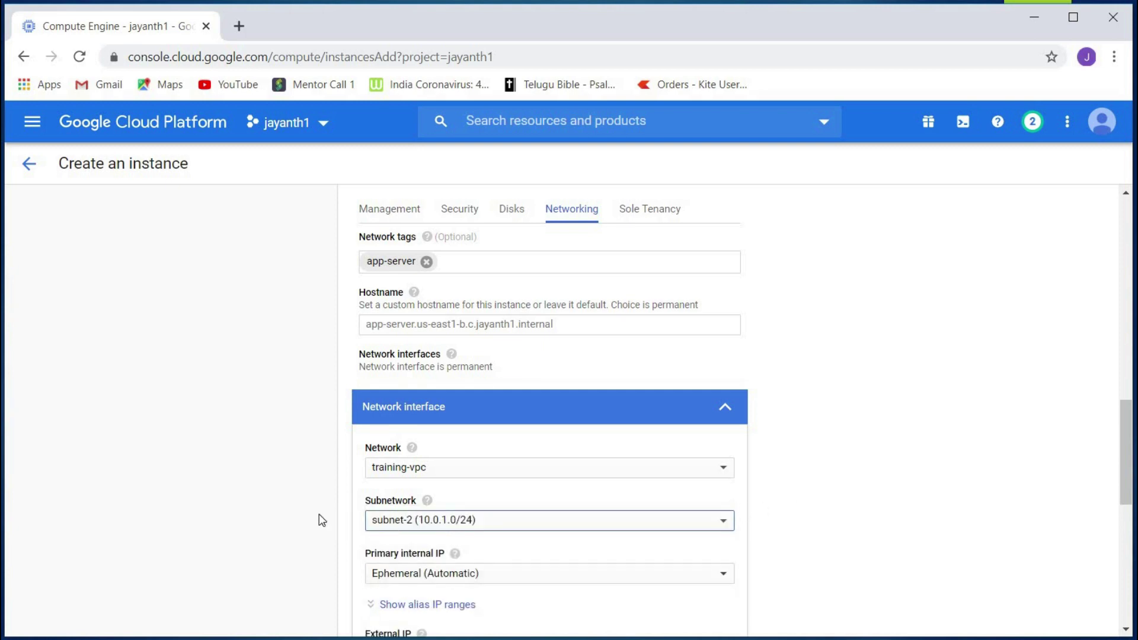
scroll(322, 519, down, 7)
click(381, 425)
click(388, 533)
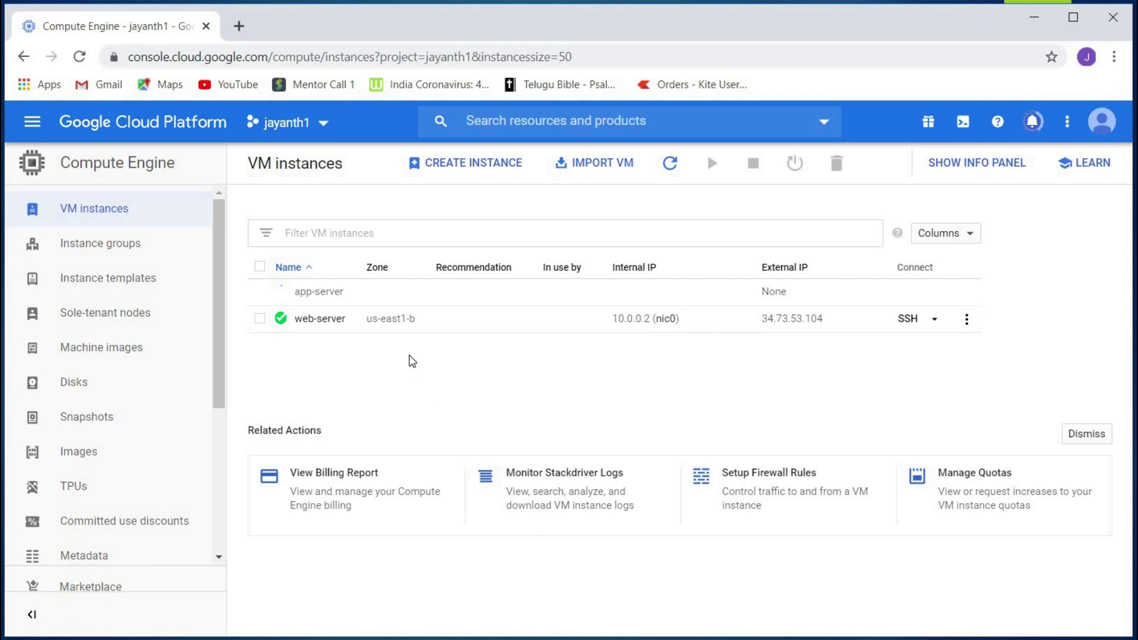
- Examine the web-server instance's details, including its network interface, tags, and disks, and return to the VM instances list
click(325, 322)
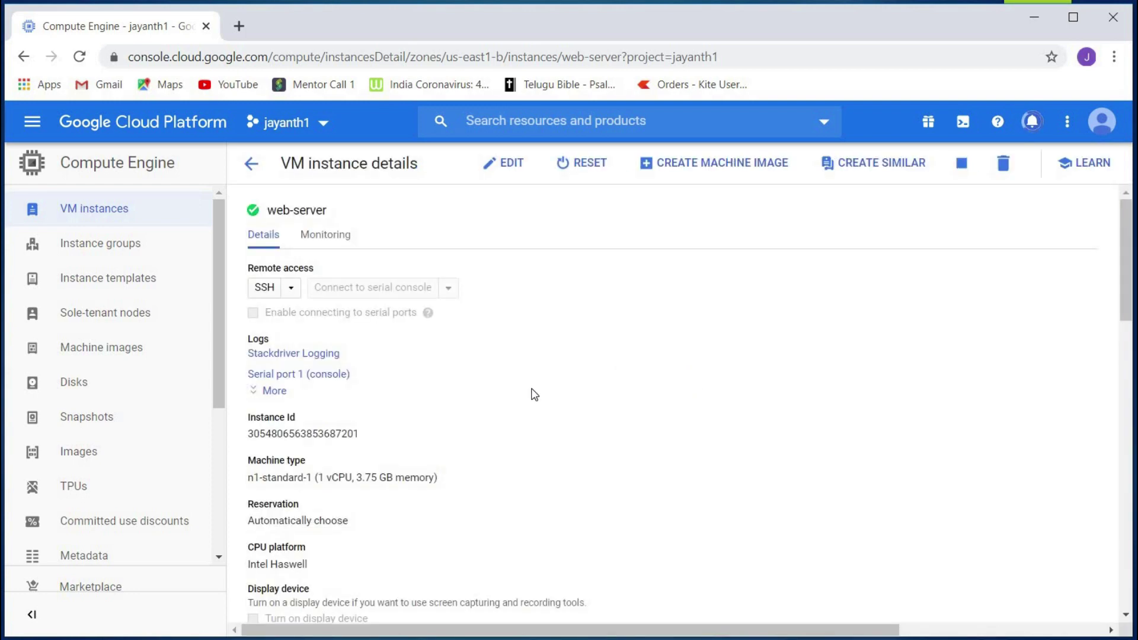
scroll(534, 394, down, 5)
scroll(533, 394, down, 1)
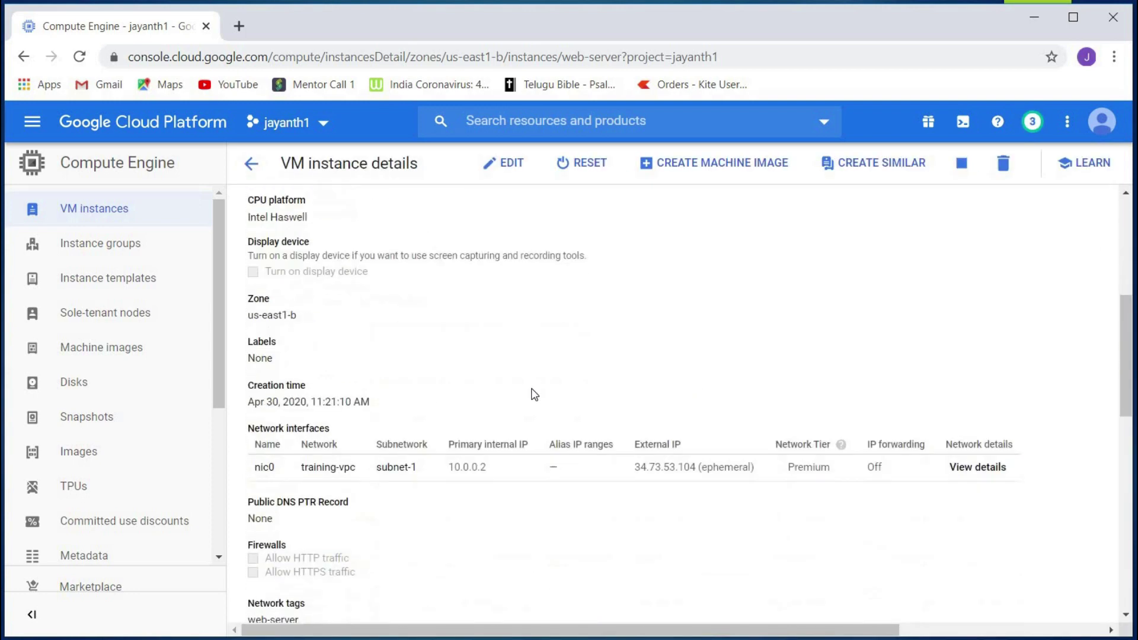
scroll(534, 394, down, 3)
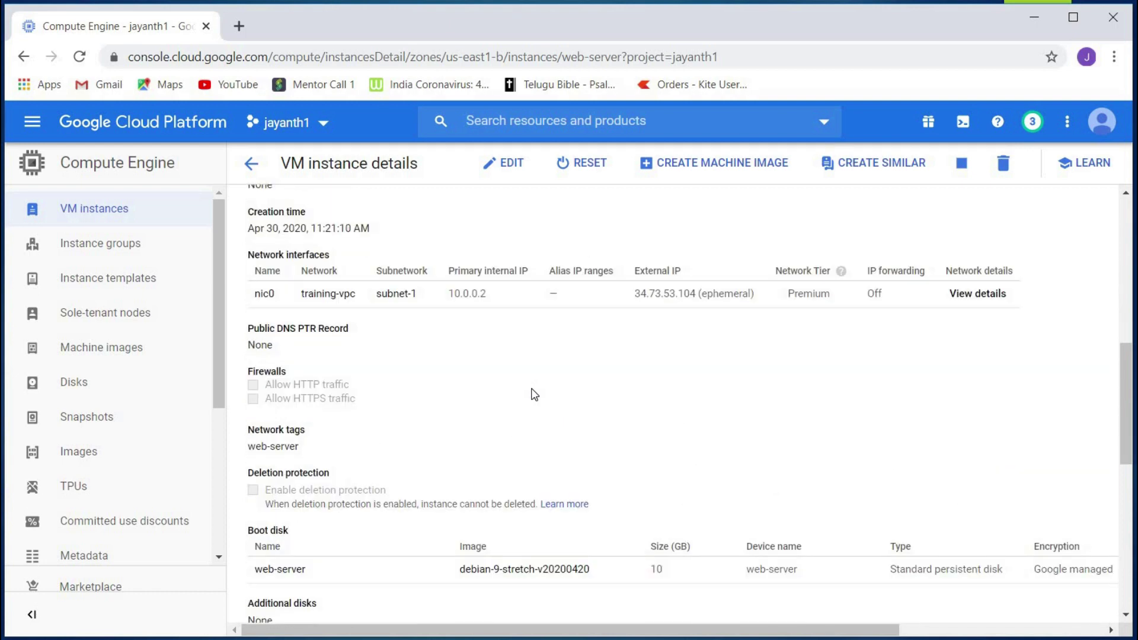
scroll(534, 394, down, 3)
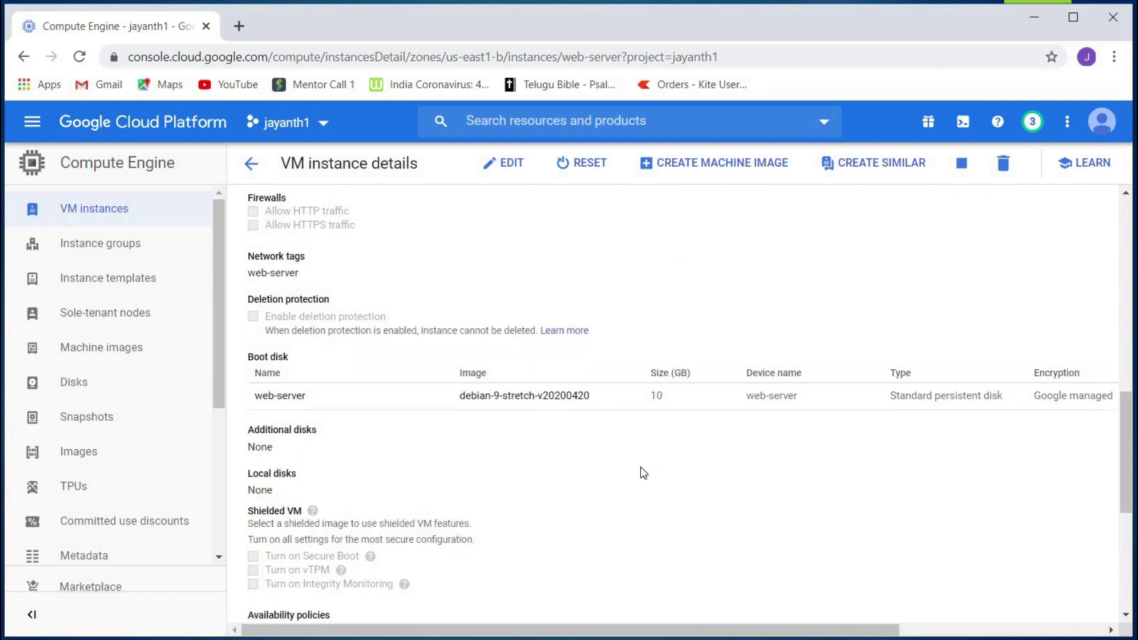
scroll(643, 473, down, 3)
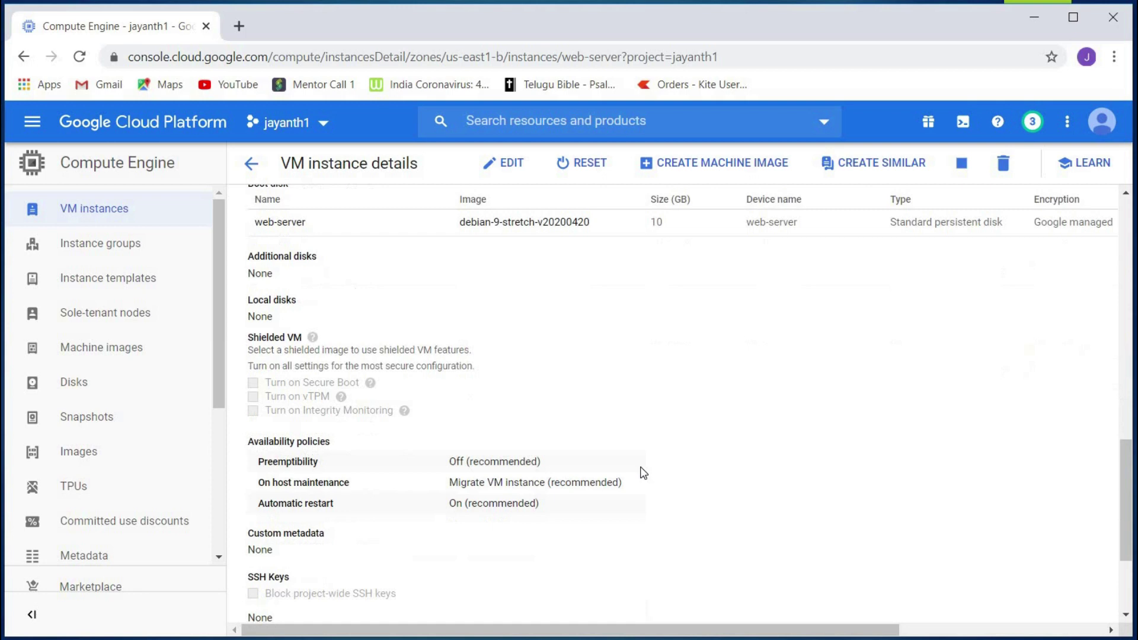
scroll(643, 472, up, 10)
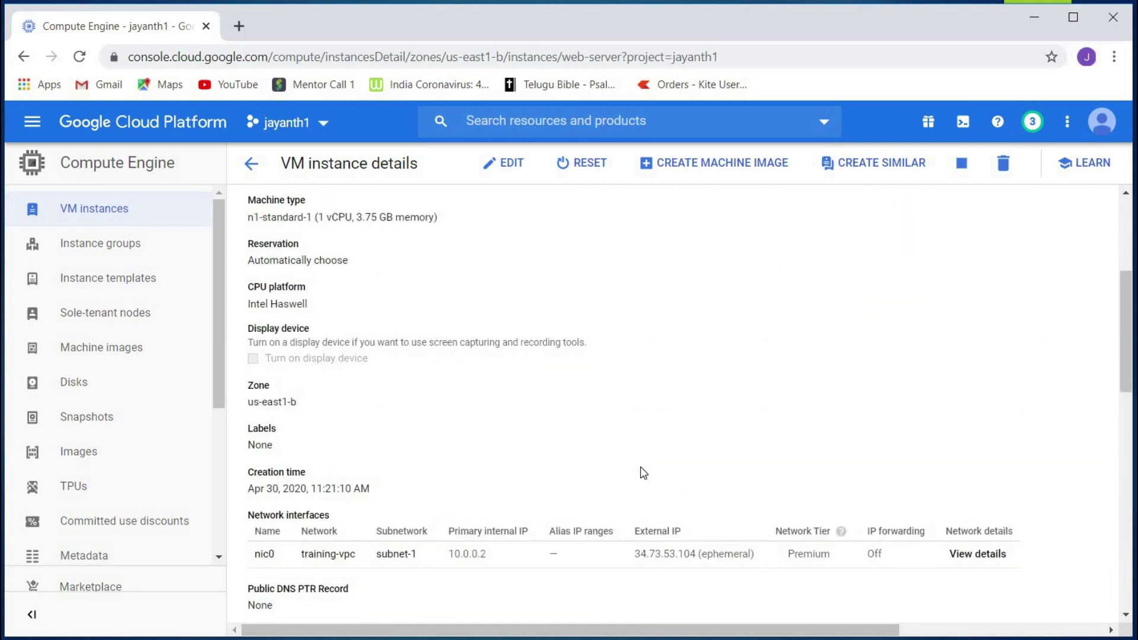
scroll(643, 473, up, 5)
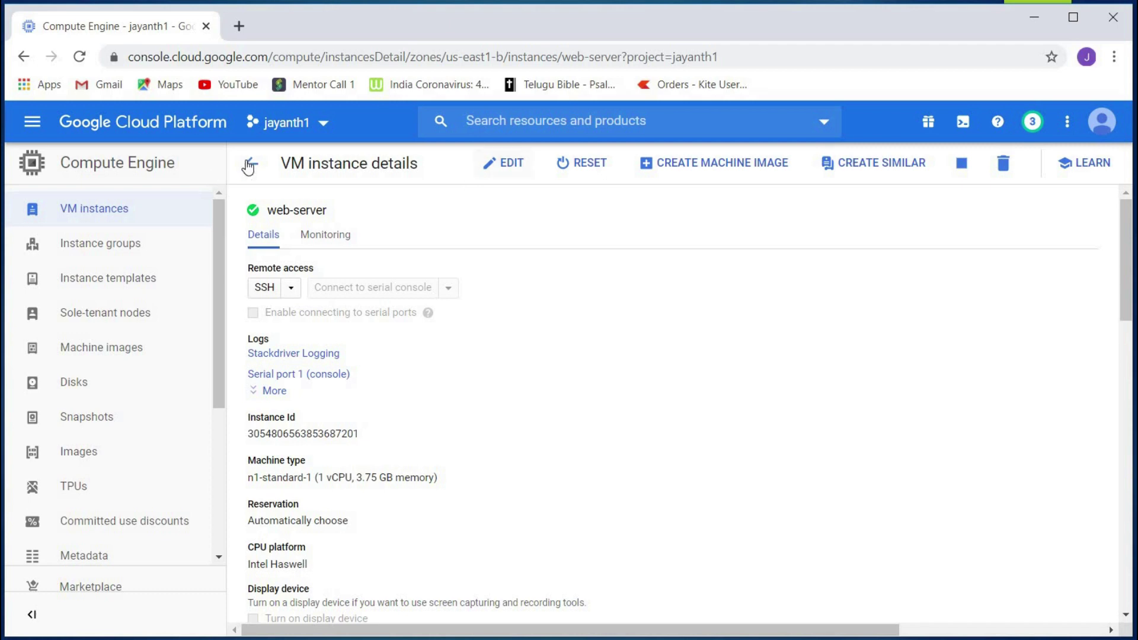
key(alt+Left)
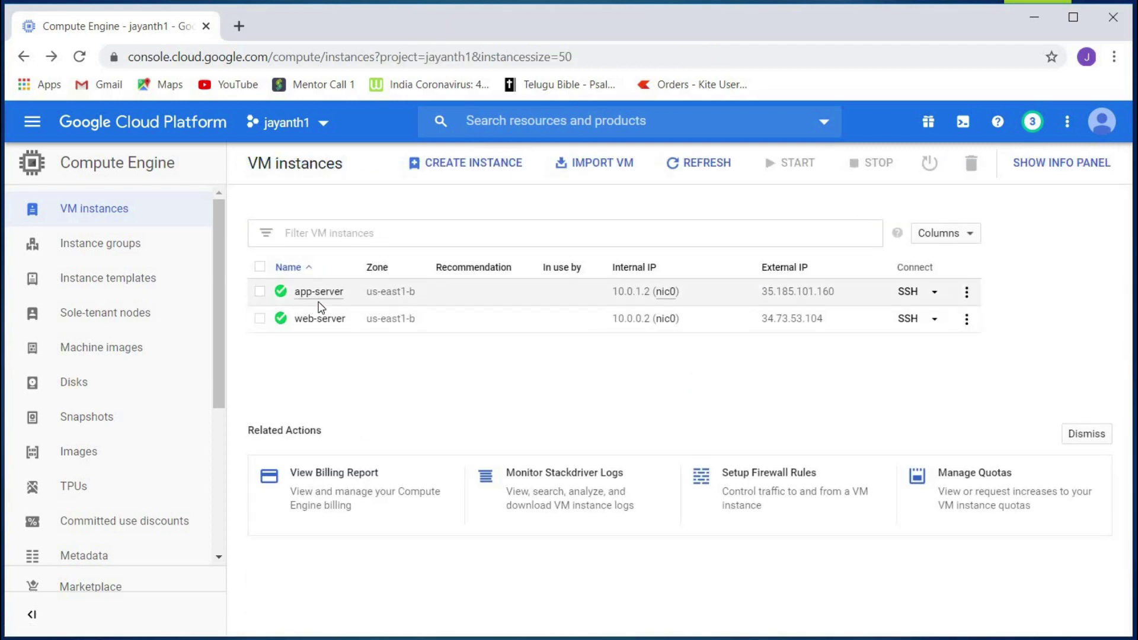
- Start a third VM instance, name it db-server, and set its region to us-east1 (South Carolina)
click(480, 167)
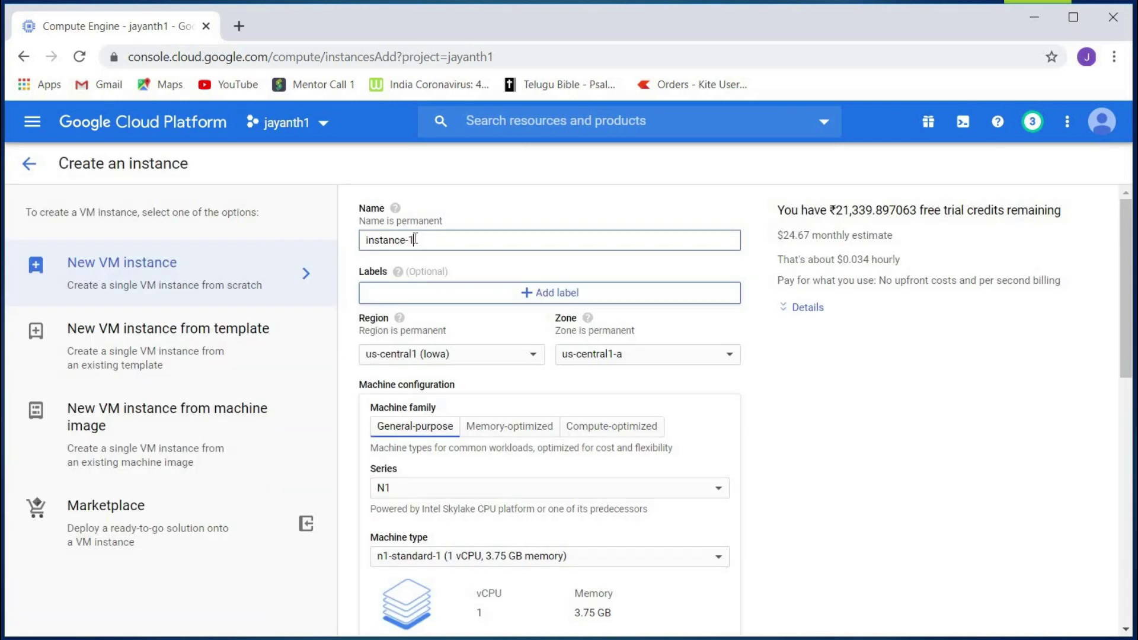
key(ctrl+a)
key(BackSpace)
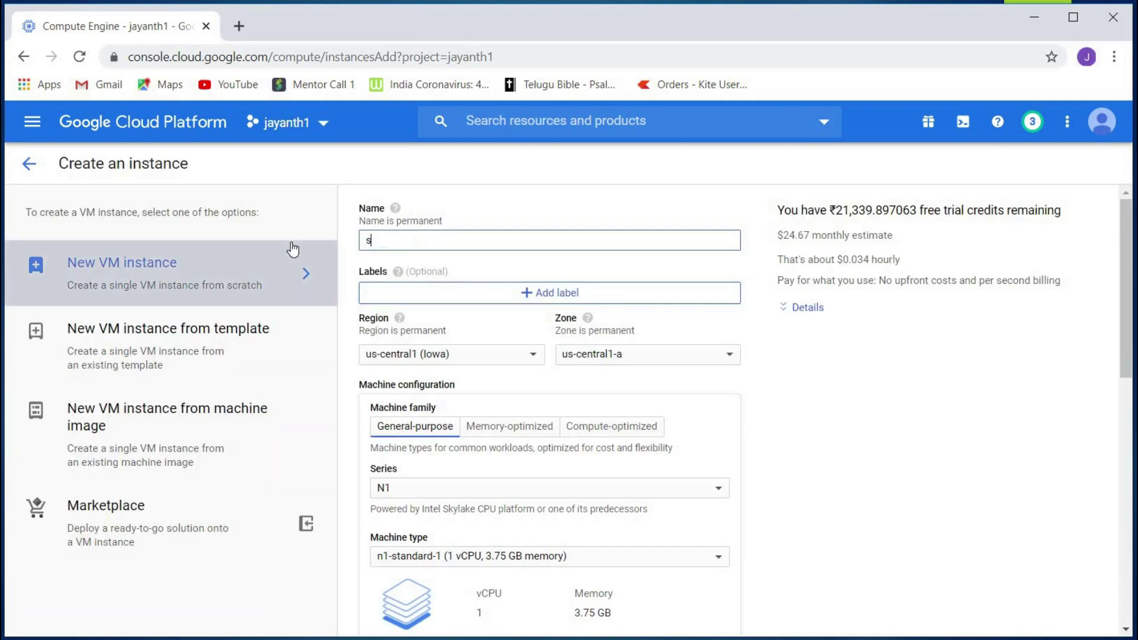
text(db-server)
click(486, 359)
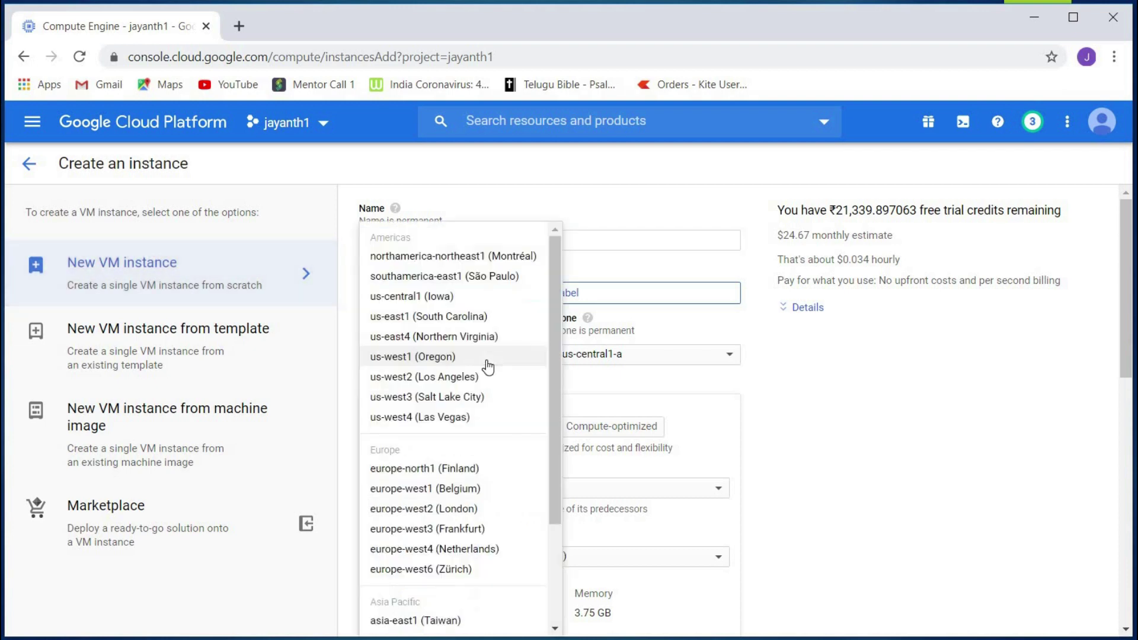
click(433, 316)
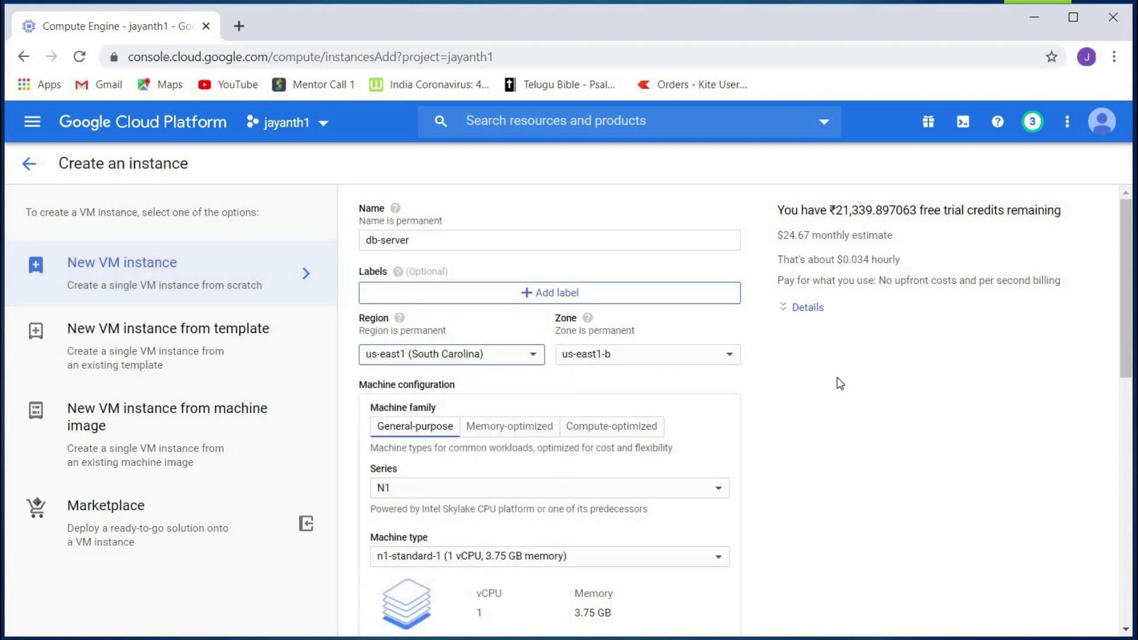
scroll(836, 377, down, 1)
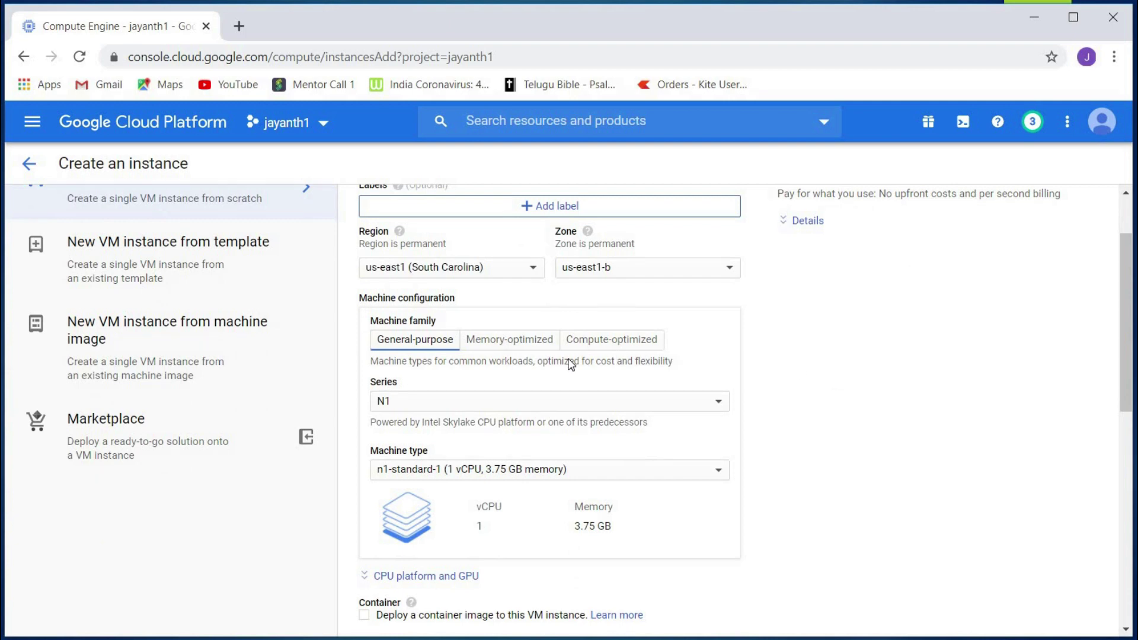
- Expand the db-server instance's advanced options and enter the network tag db-server in its networking settings
scroll(801, 426, down, 3)
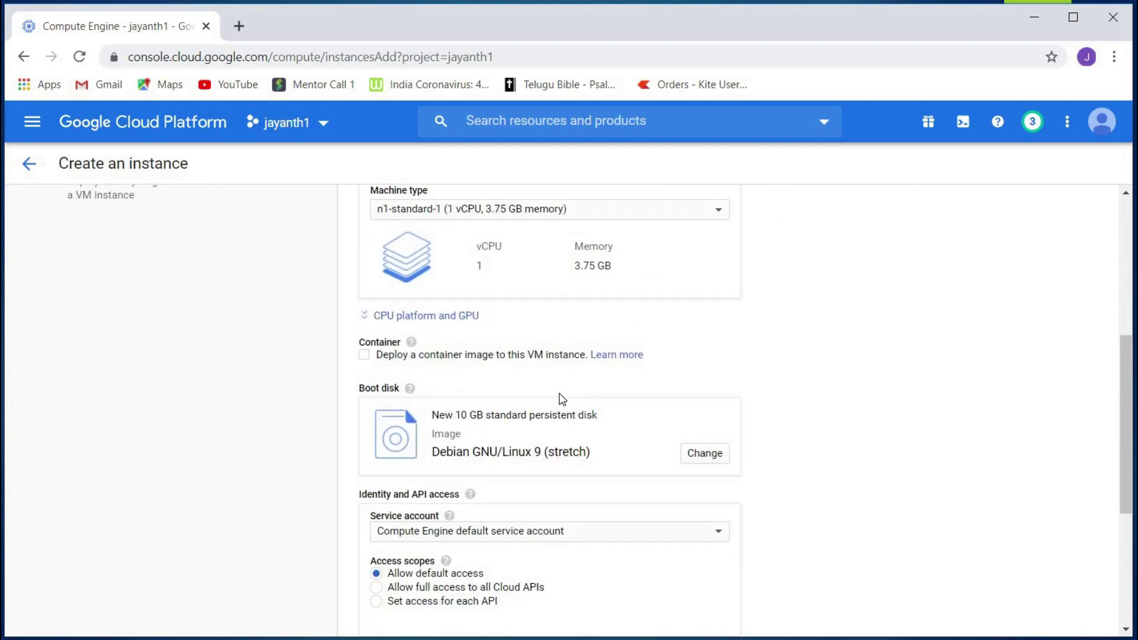
scroll(559, 392, down, 3)
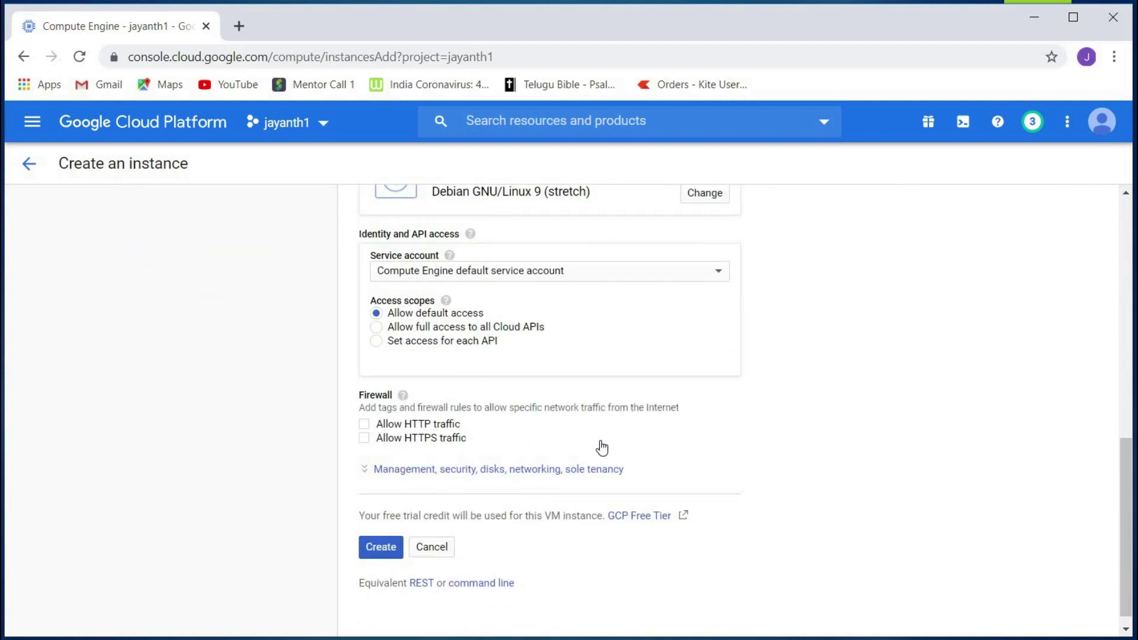
click(545, 468)
scroll(415, 332, down, 2)
click(574, 299)
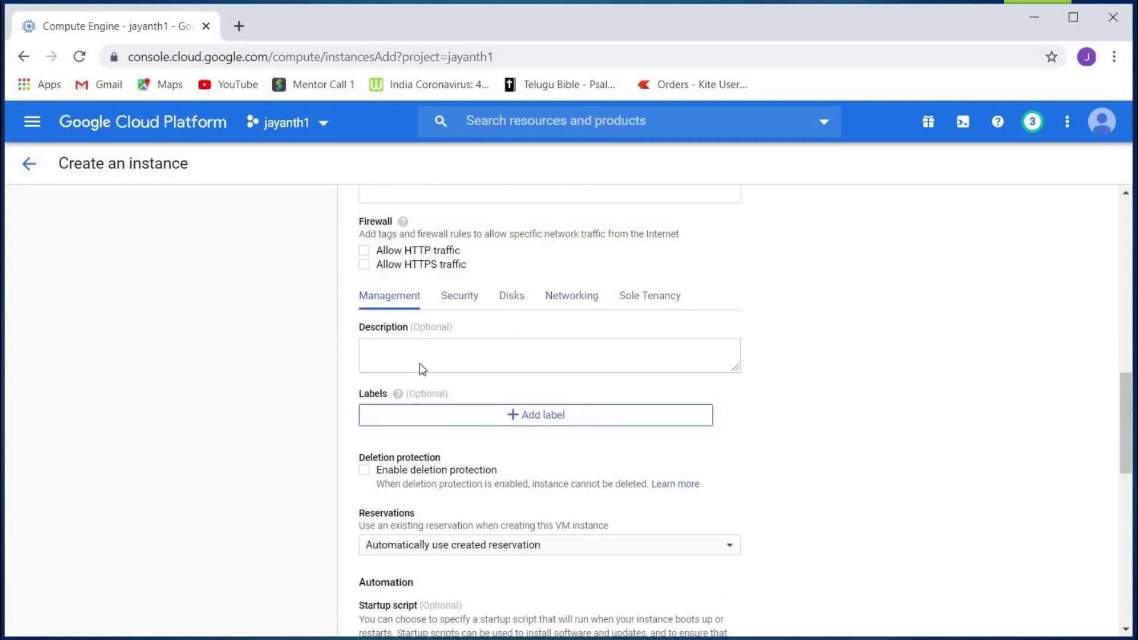
click(423, 354)
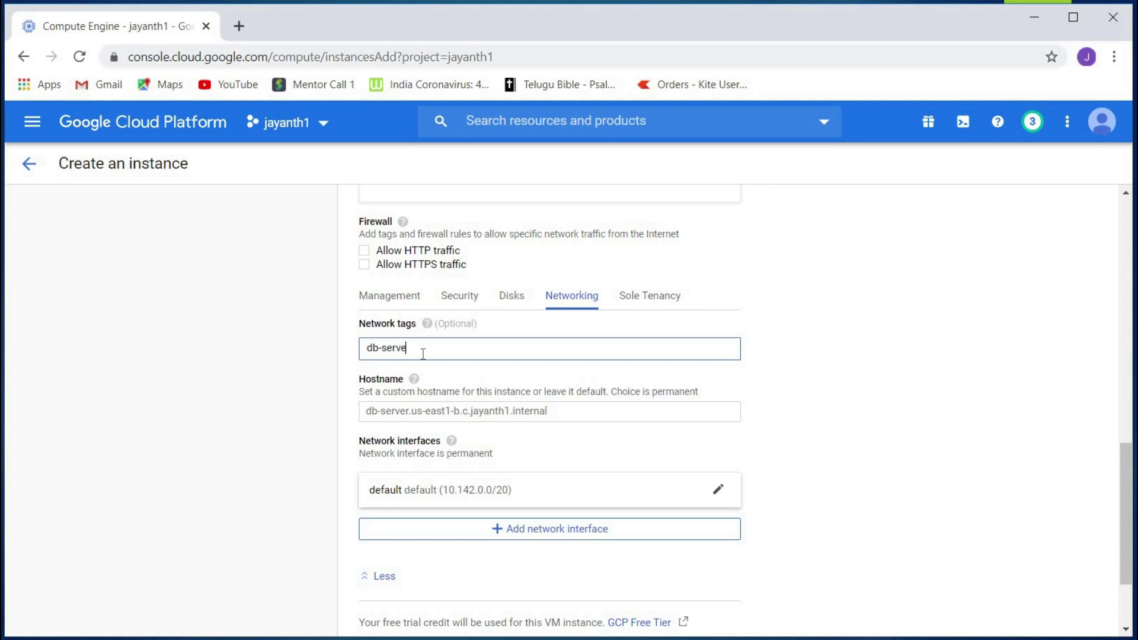
key(Return)
- Set the network interface to training-vpc with subnet-3 (10.0.2.0/24), and create the db-server instance
scroll(484, 370, down, 1)
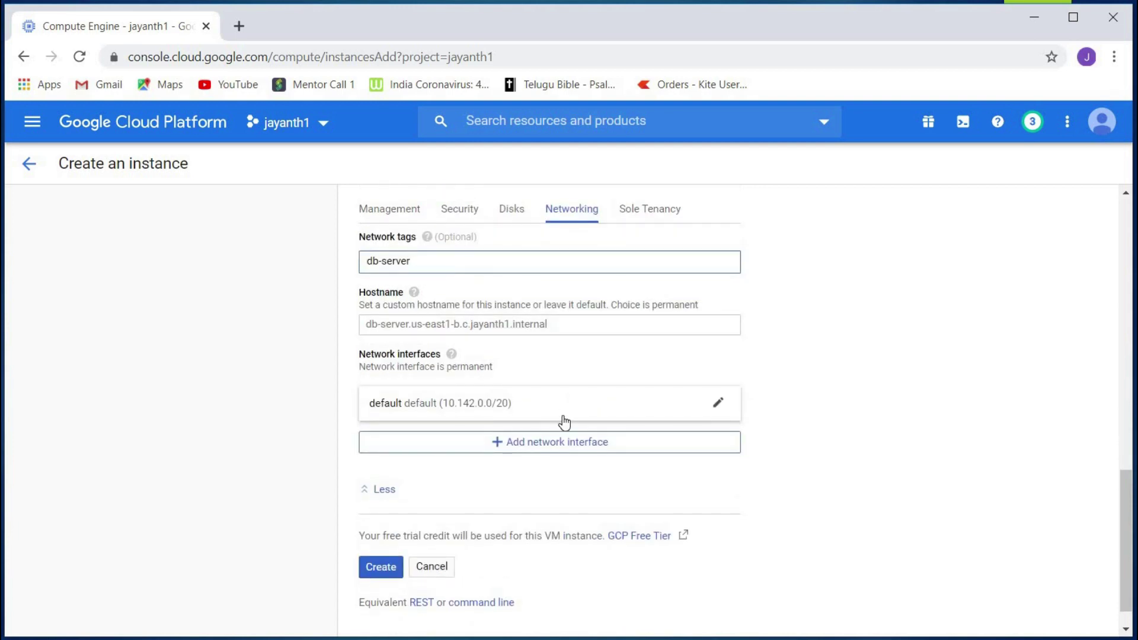
click(581, 436)
click(518, 468)
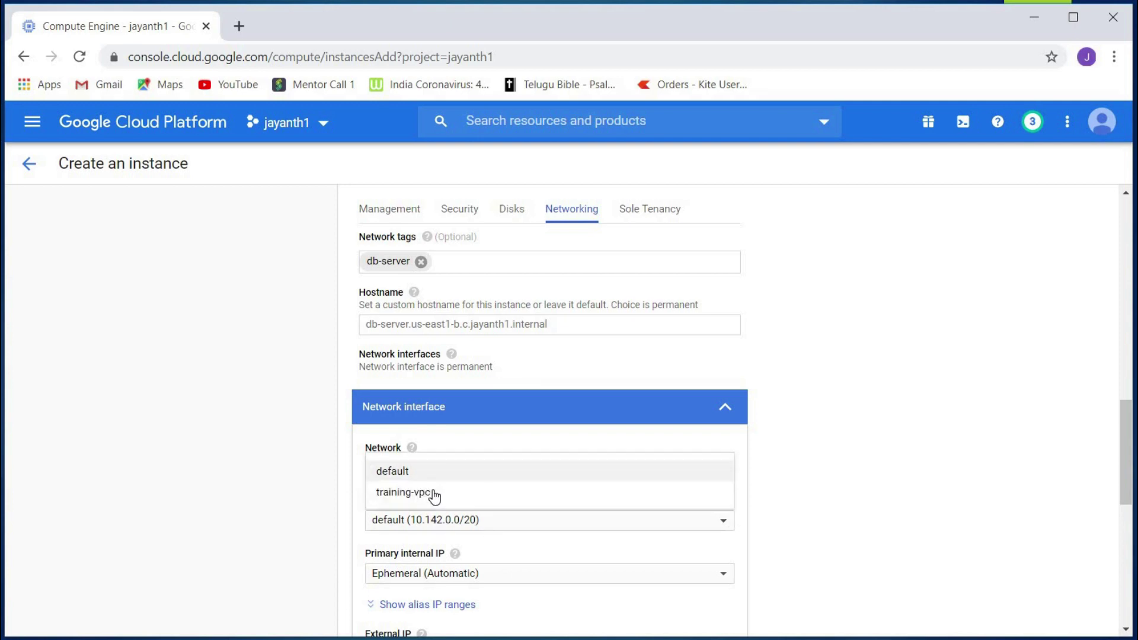
click(432, 498)
scroll(460, 360, down, 2)
click(457, 354)
key(Down)
key(Down)
key(Return)
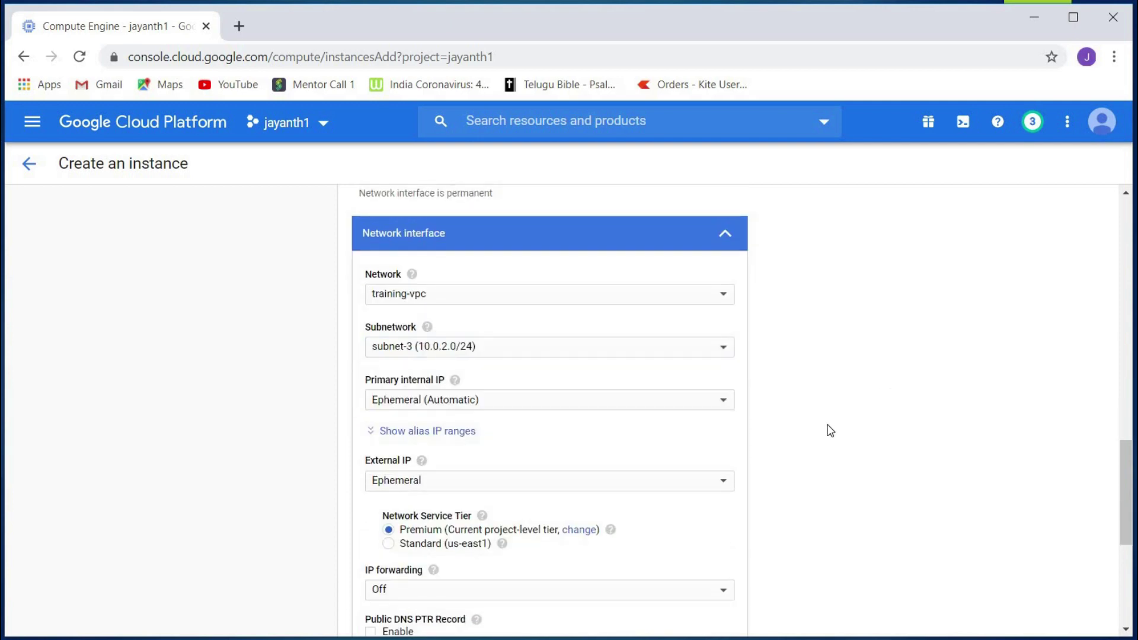
scroll(830, 430, down, 5)
click(389, 363)
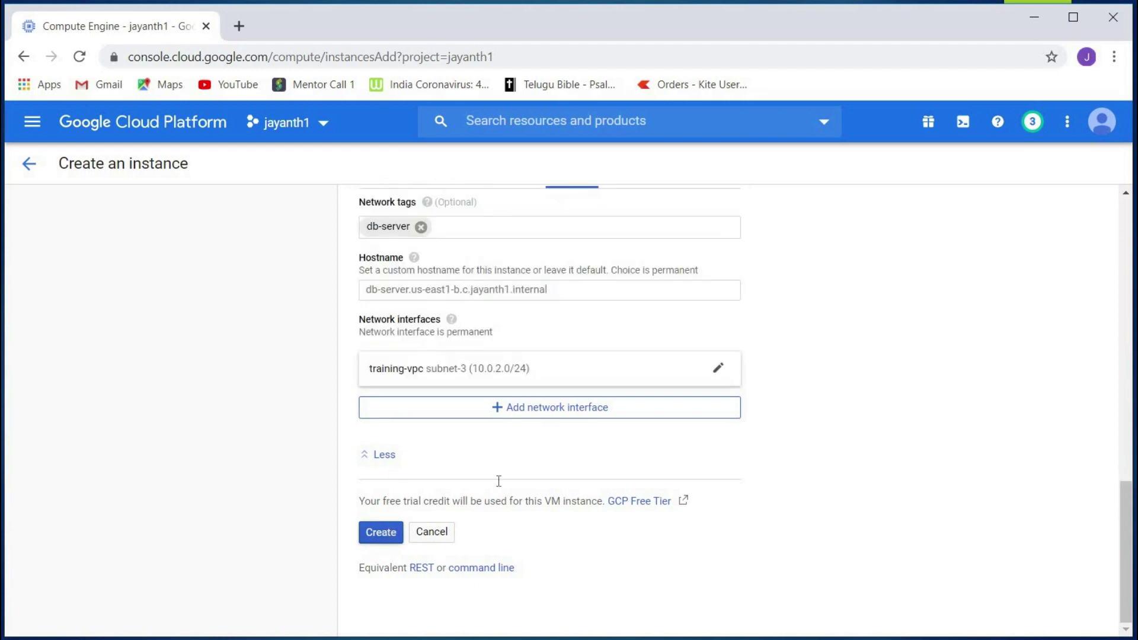
click(380, 532)
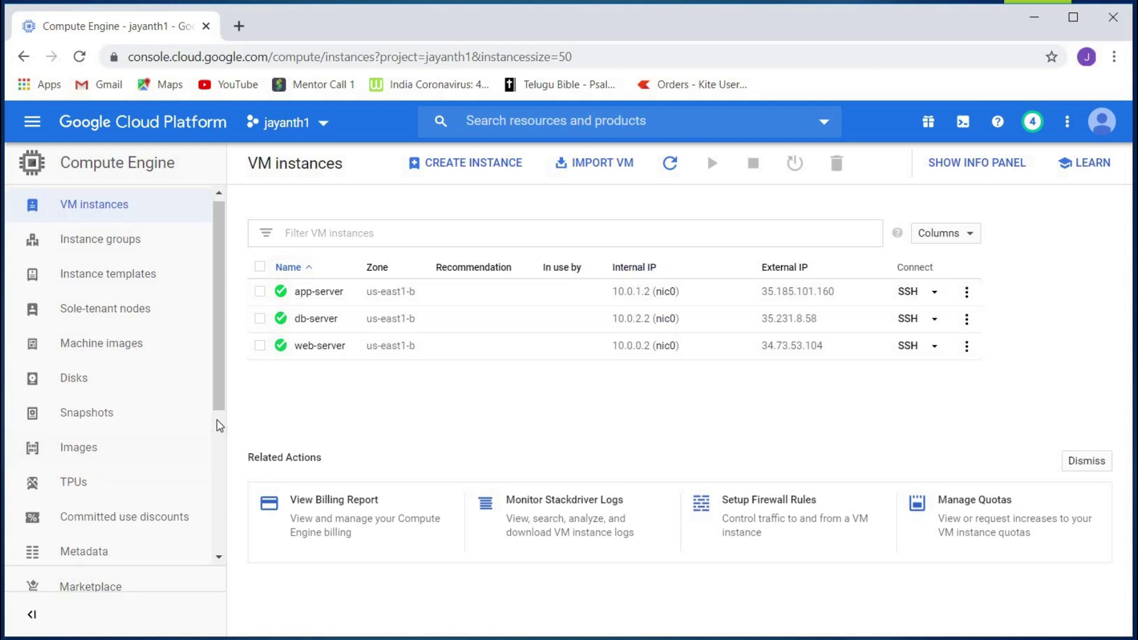
- Search the console for firewall, open the VPC network firewall rules, and review the existing rules
scroll(219, 426, down, 3)
scroll(219, 425, down, 3)
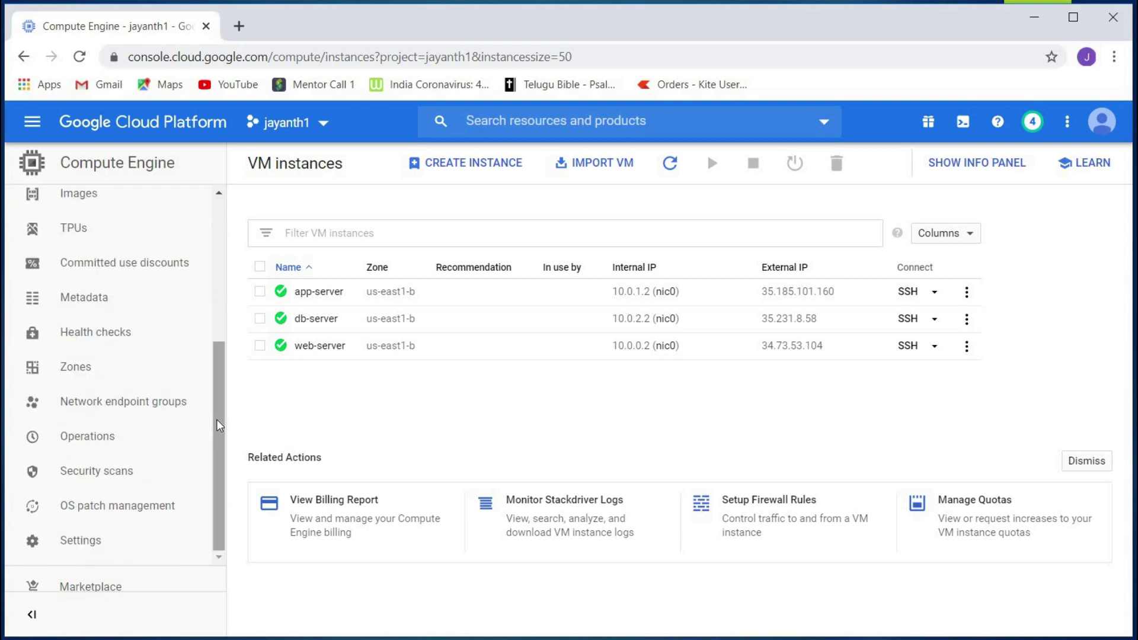
scroll(219, 425, up, 5)
click(558, 120)
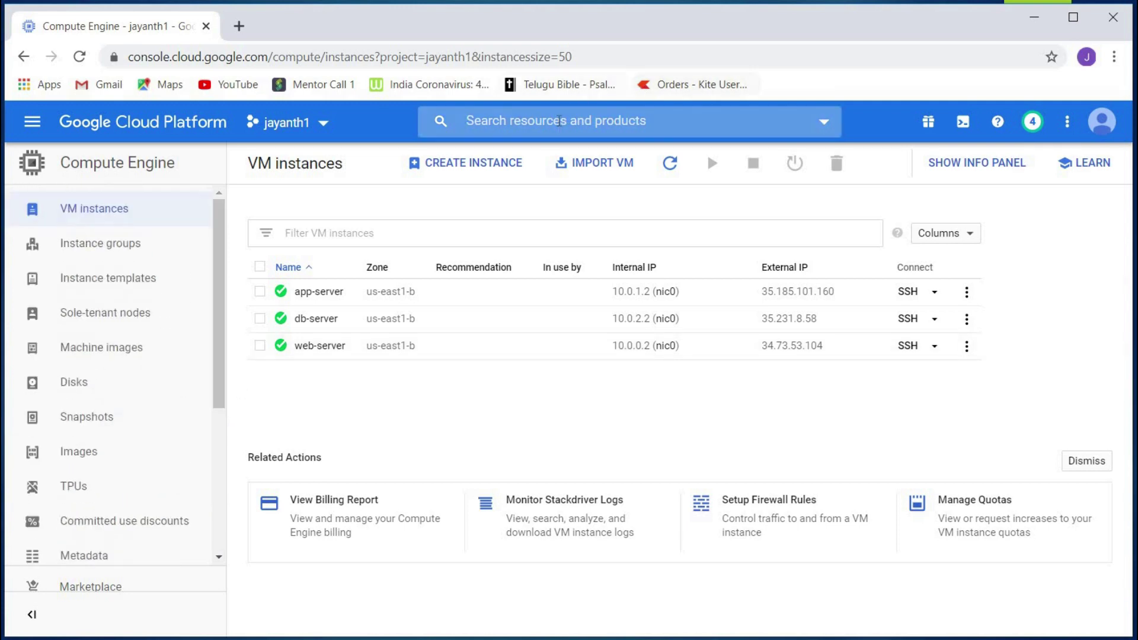
text(firewa)
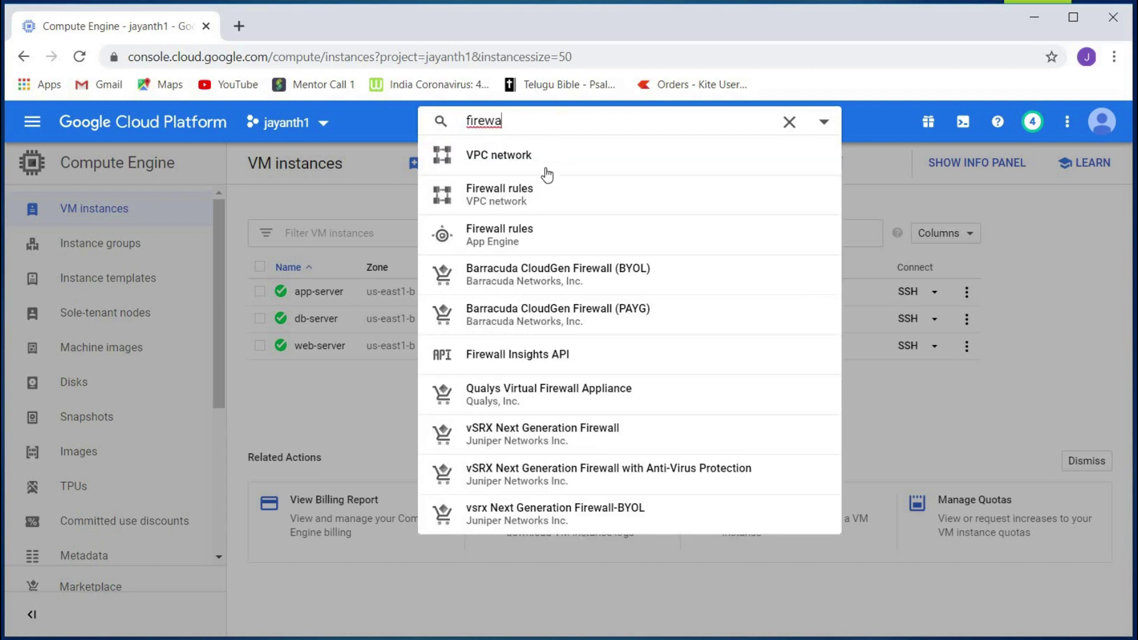
click(533, 191)
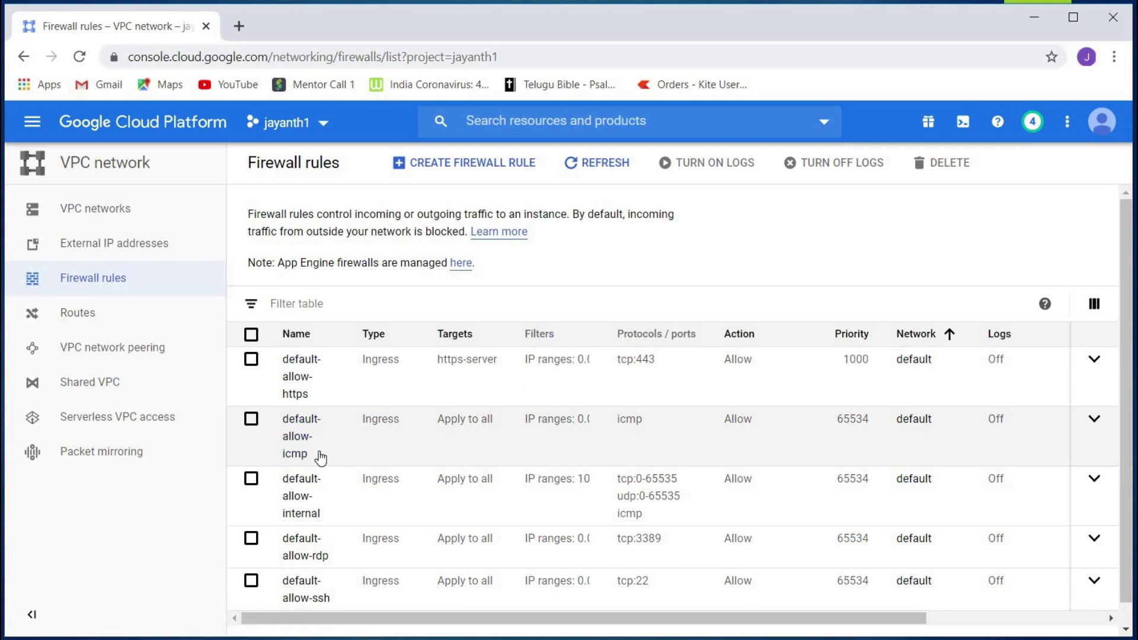
scroll(379, 454, down, 1)
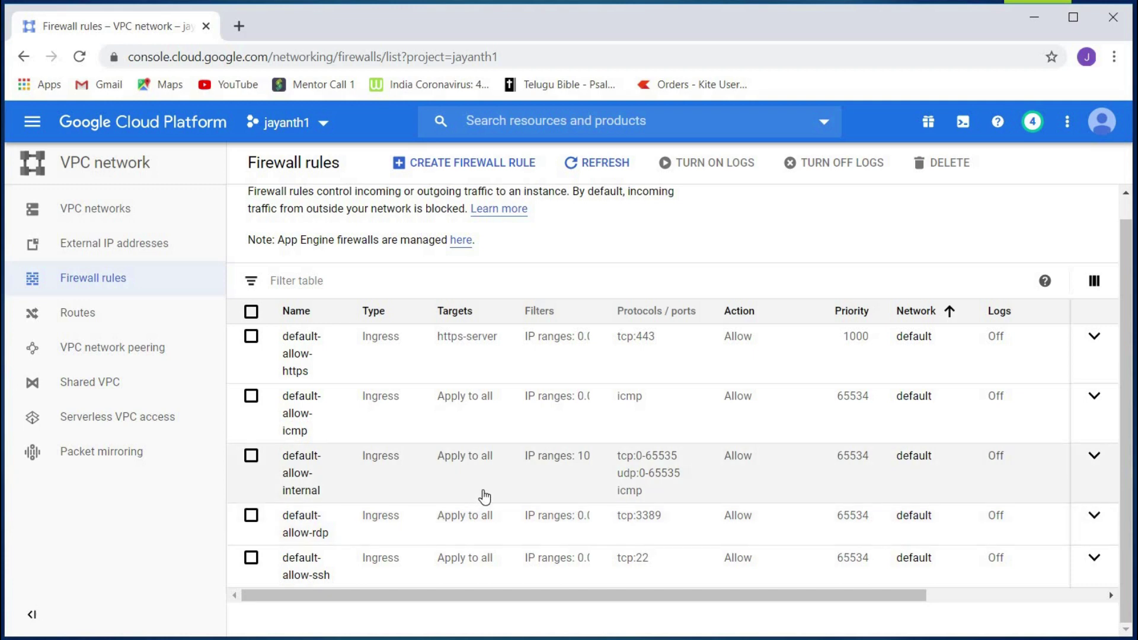
scroll(474, 385, up, 1)
- Start a new firewall rule named firewall-1 and set its network to training-vpc
click(457, 169)
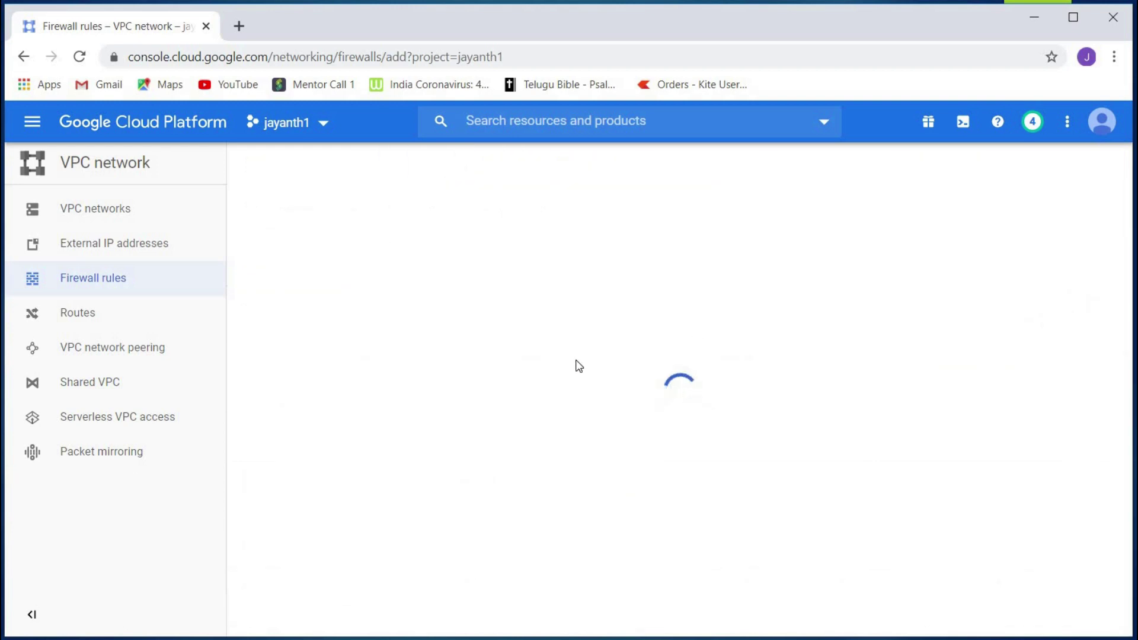
click(412, 279)
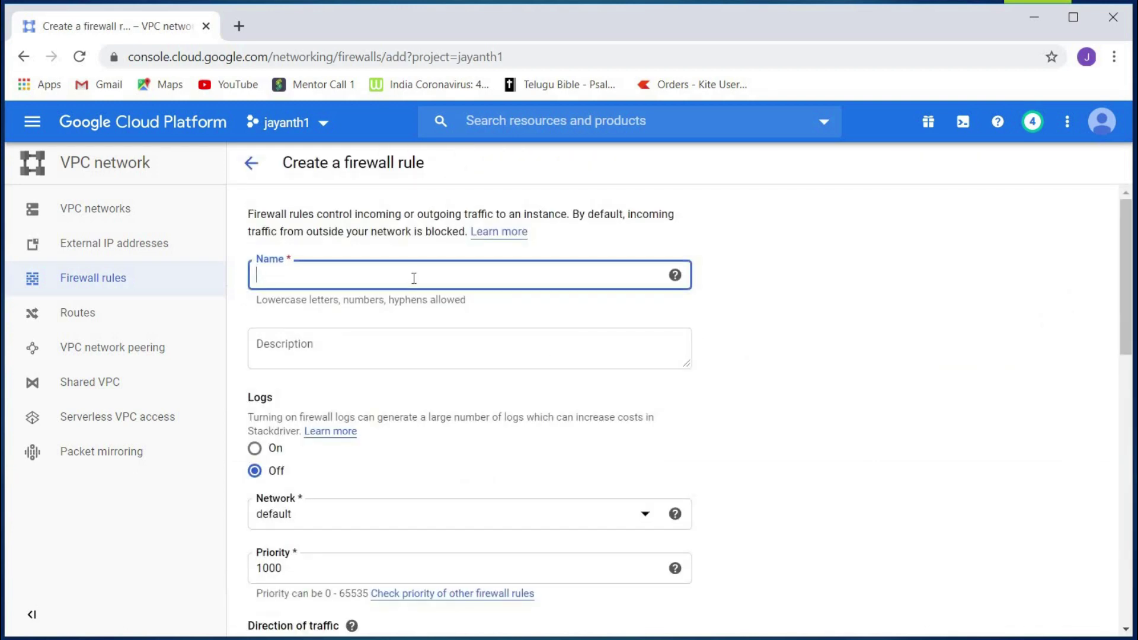
text(firewall-1)
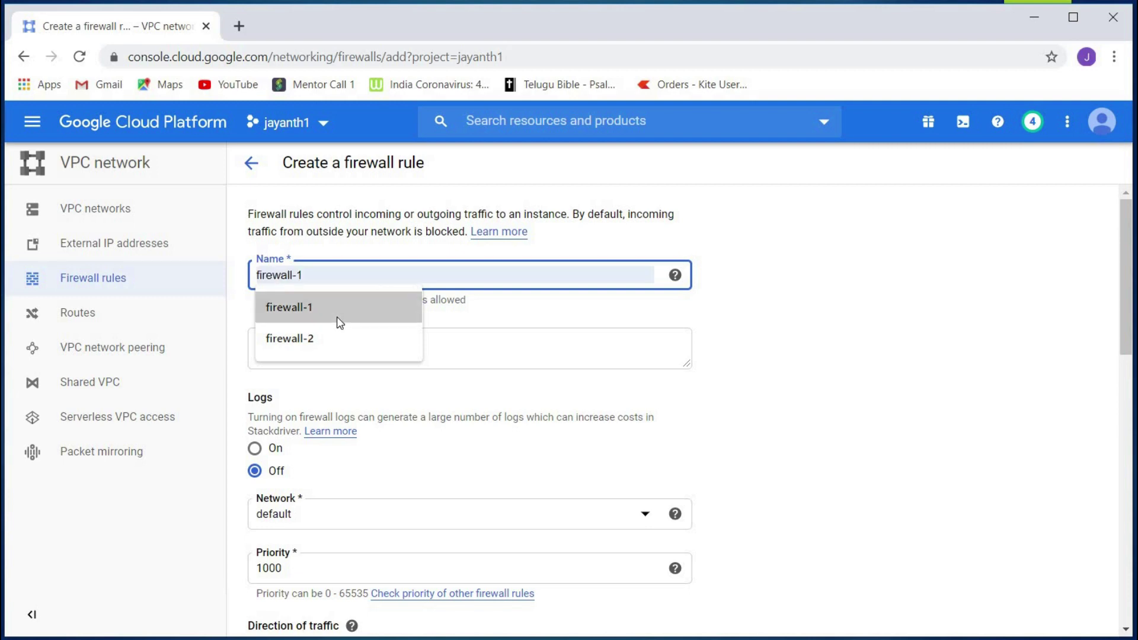
click(337, 316)
scroll(462, 350, down, 3)
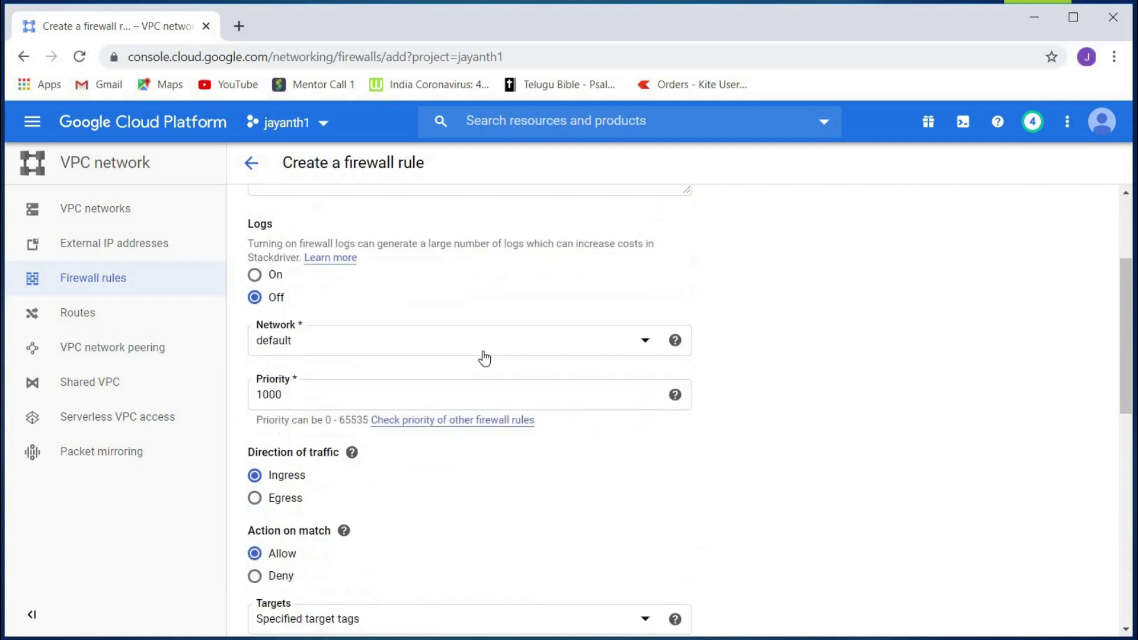
click(432, 340)
key(Down)
key(Return)
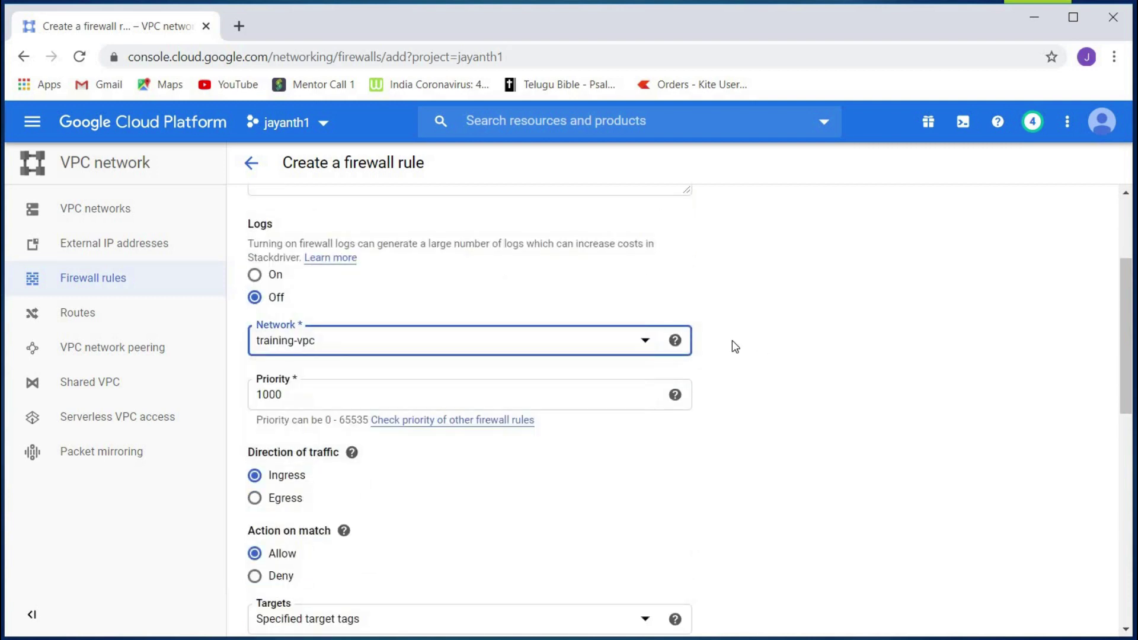
- Apply the rule to all instances in the network and set its source IP range to 0.0.0.0/0
scroll(355, 314, down, 2)
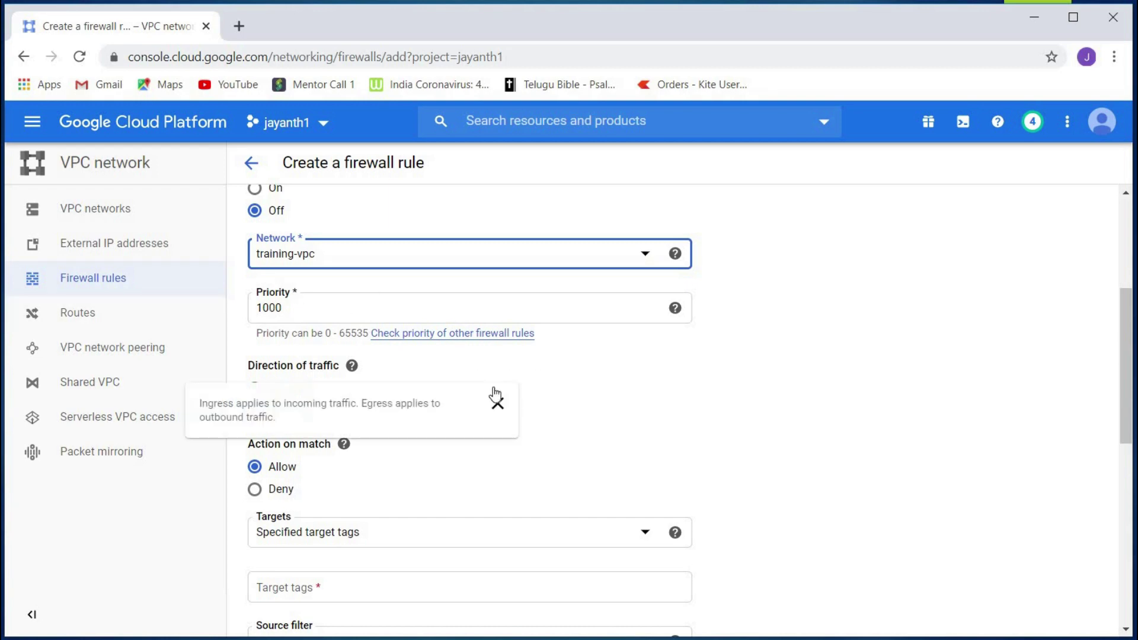
mouse_move(352, 365)
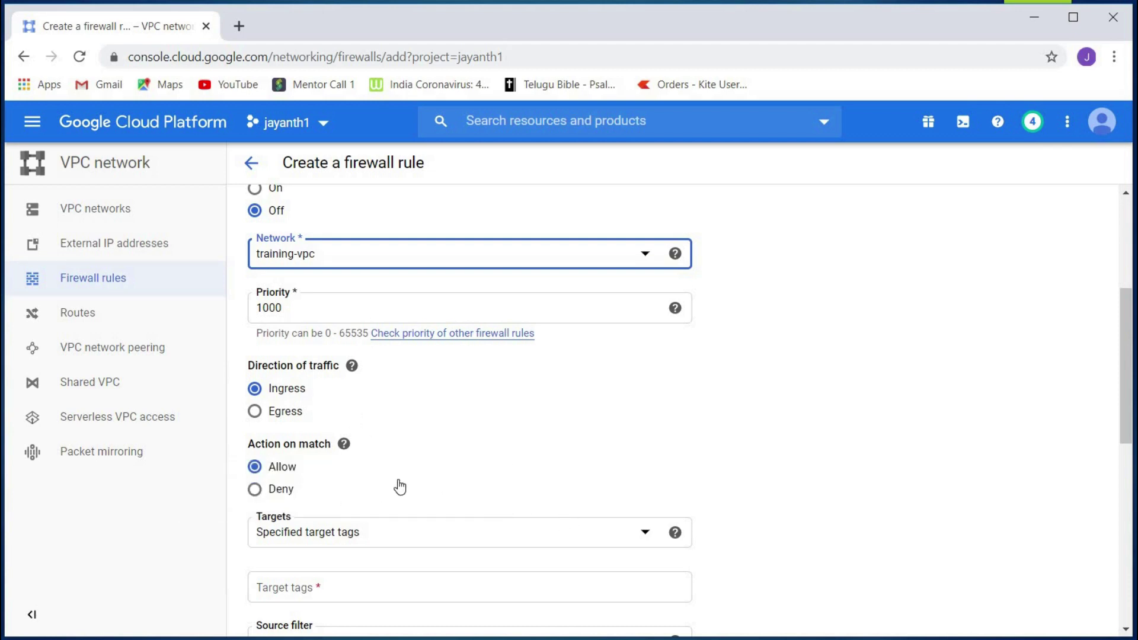
scroll(410, 479, down, 2)
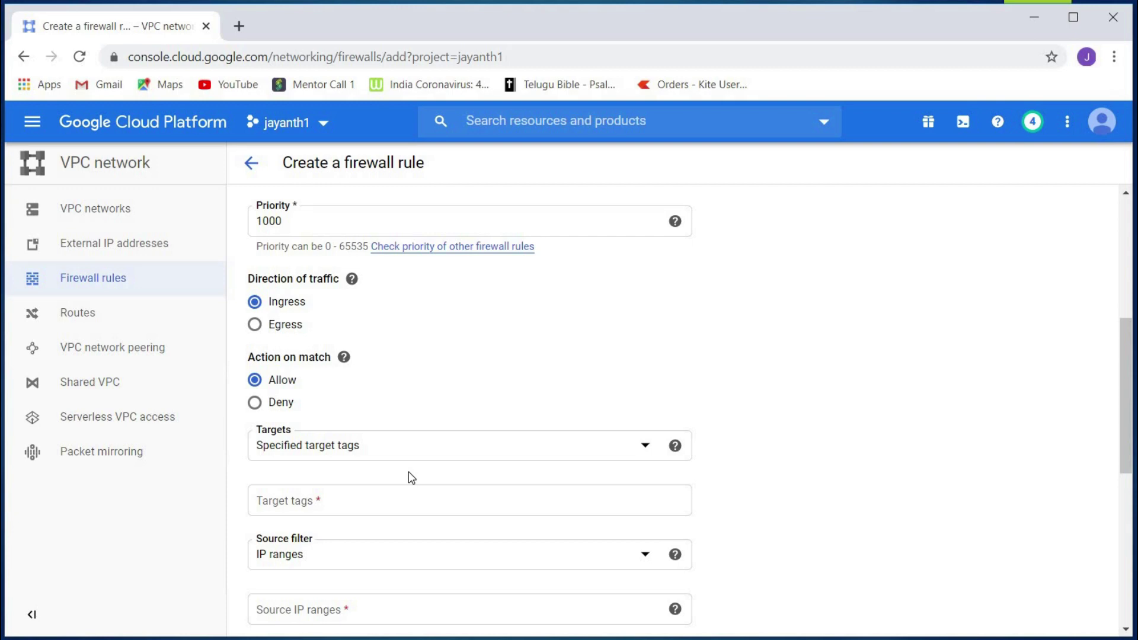
click(371, 503)
click(372, 458)
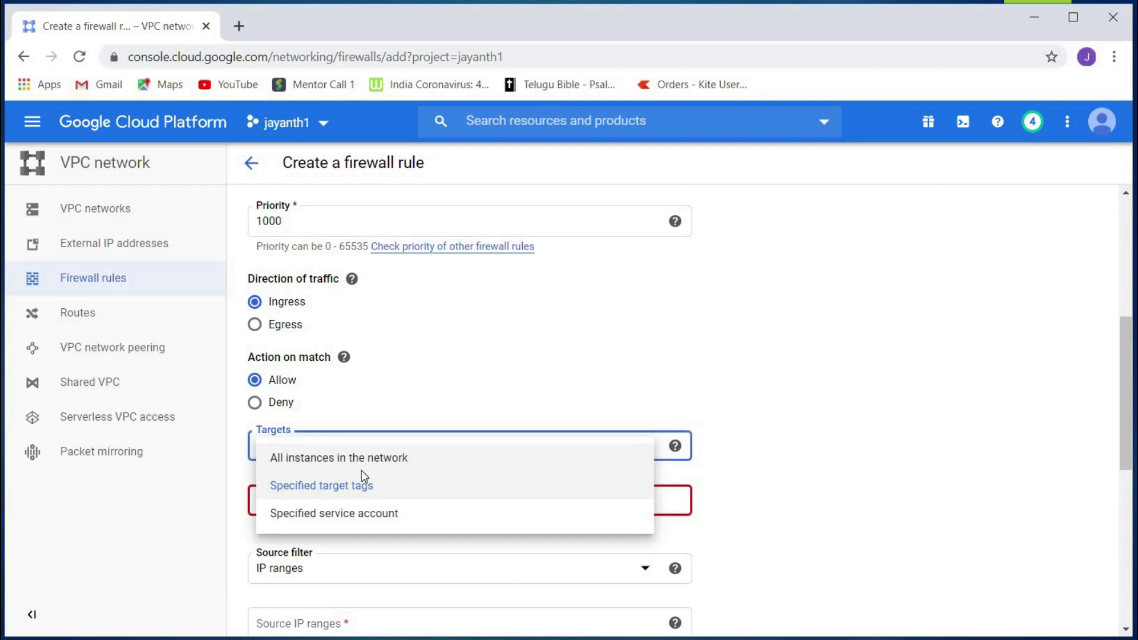
click(365, 460)
click(363, 556)
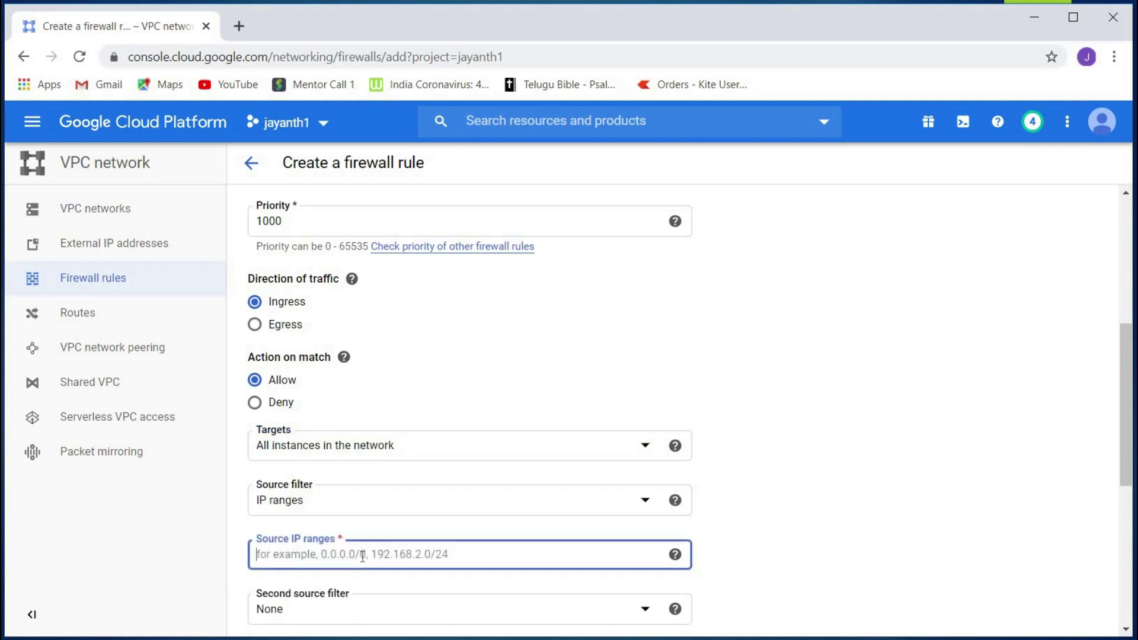
text(0.0.0.0/0)
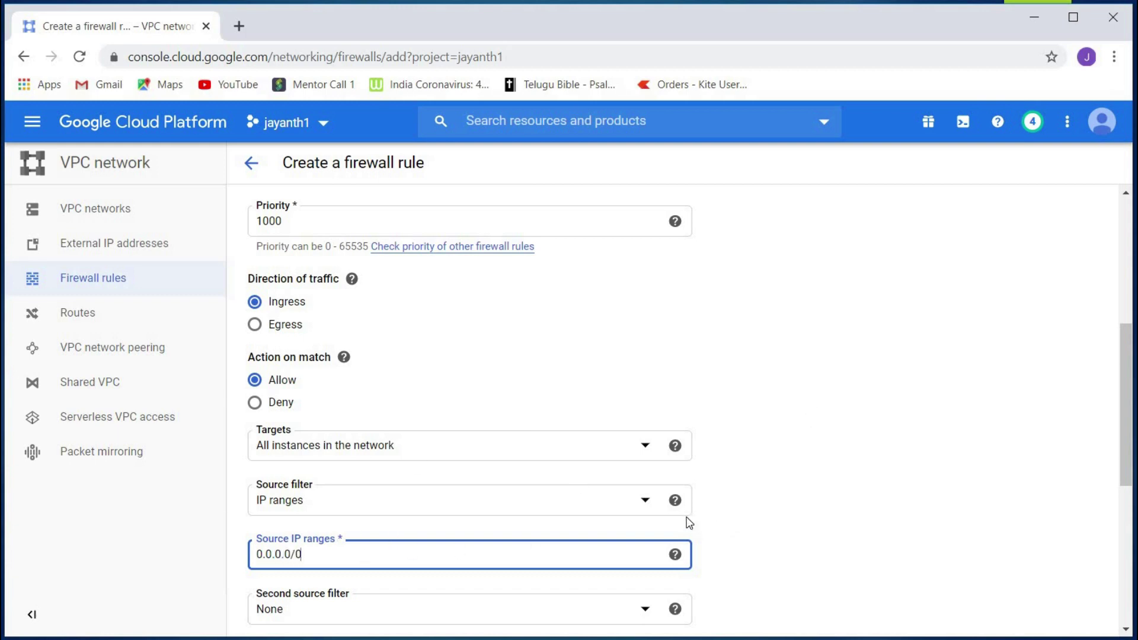
- Allow TCP ports 22, 80 and 3306 in the rule, and create the firewall rule
scroll(415, 426, down, 4)
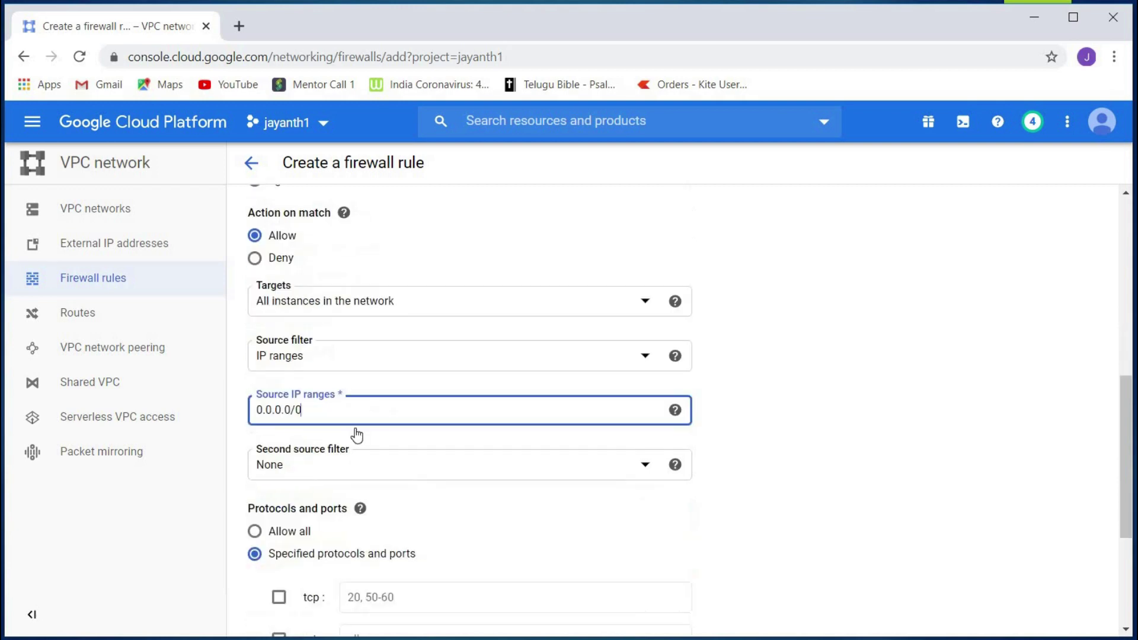
scroll(519, 393, down, 1)
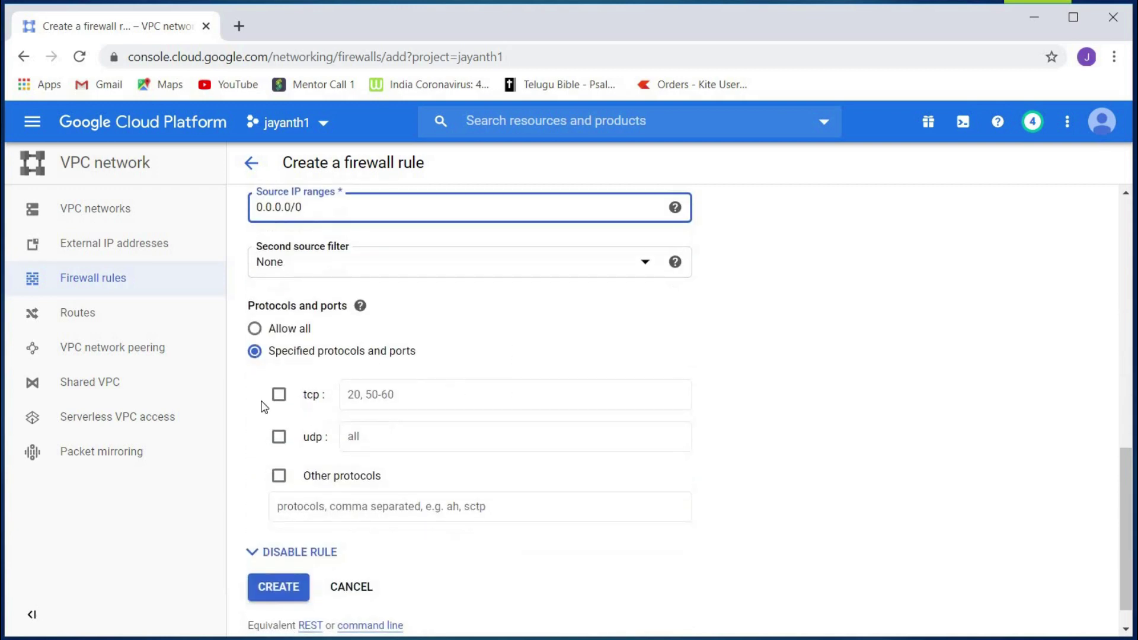
click(317, 395)
click(308, 395)
click(399, 415)
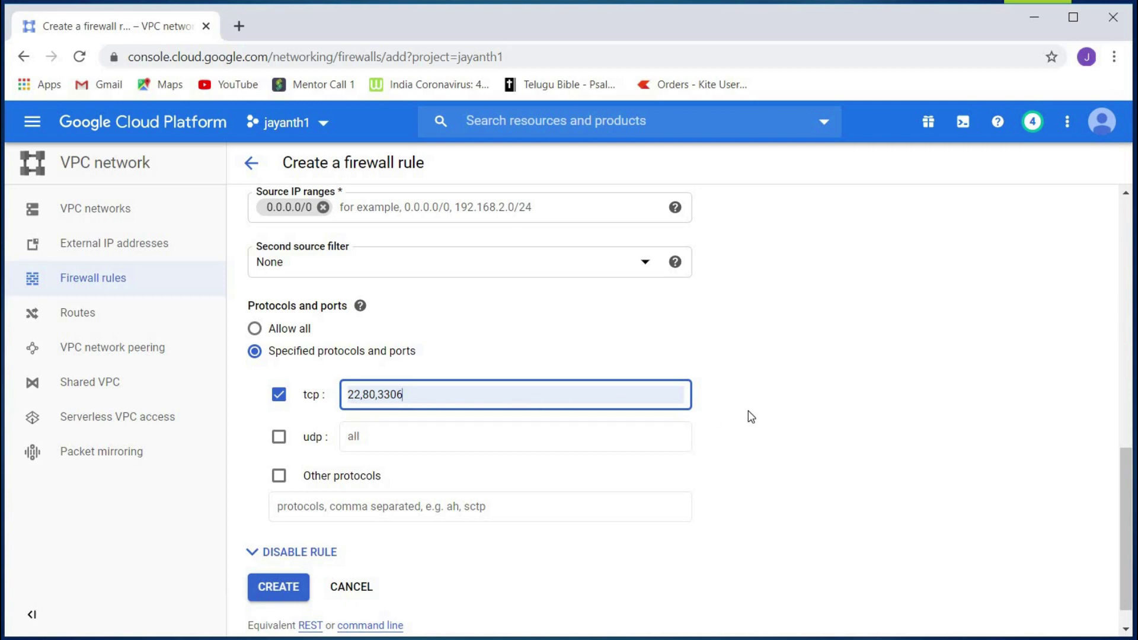
scroll(748, 409, down, 1)
scroll(748, 409, up, 10)
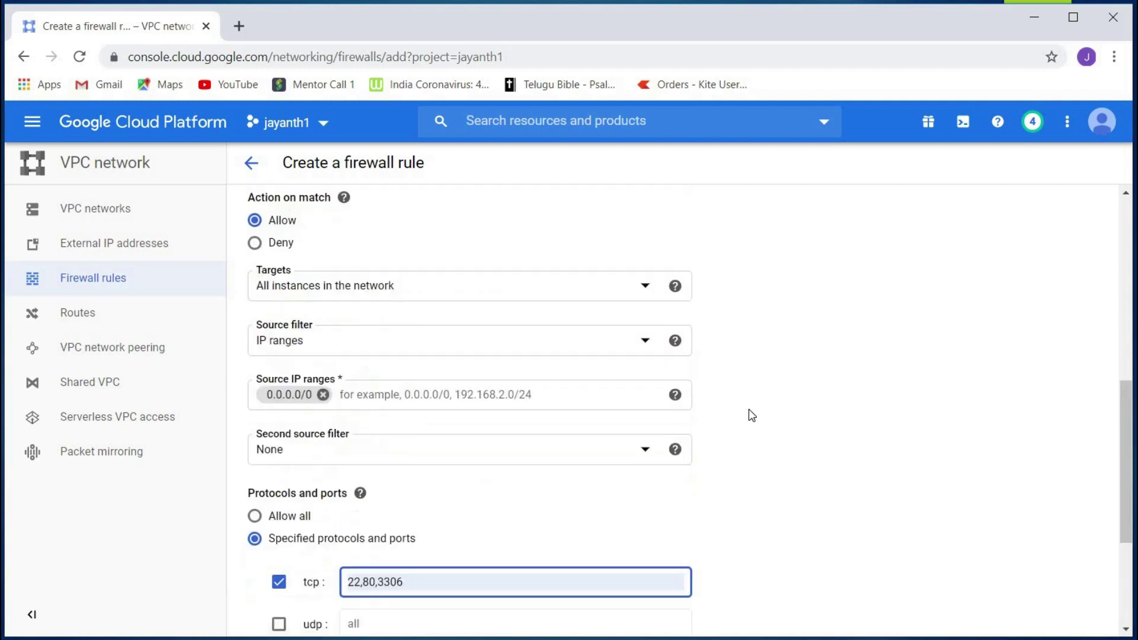
scroll(752, 414, down, 15)
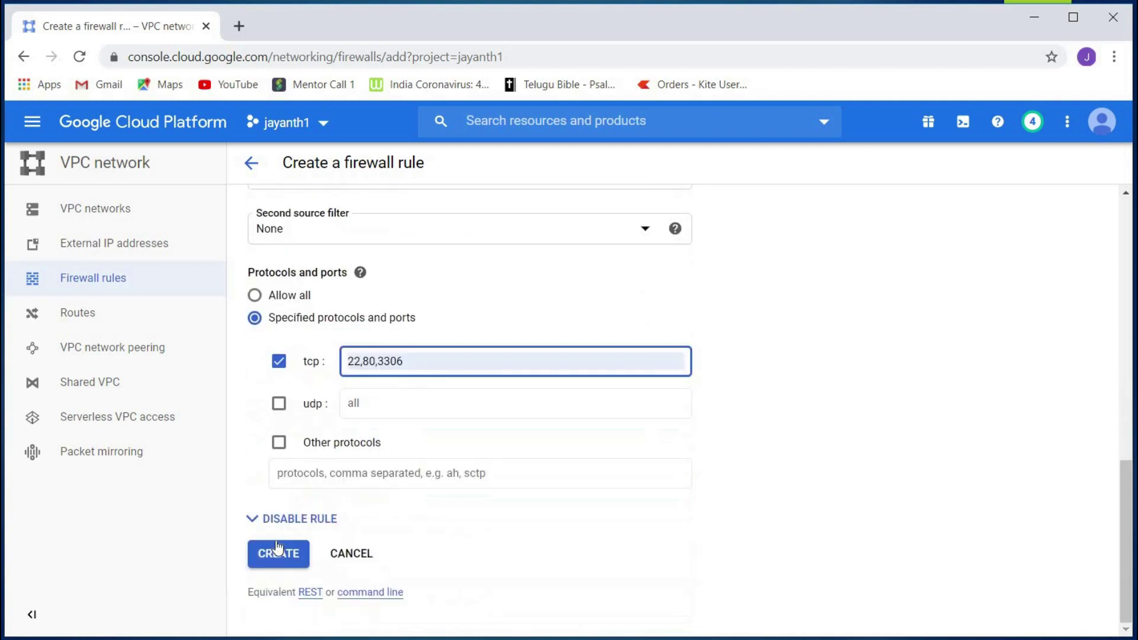
click(275, 553)
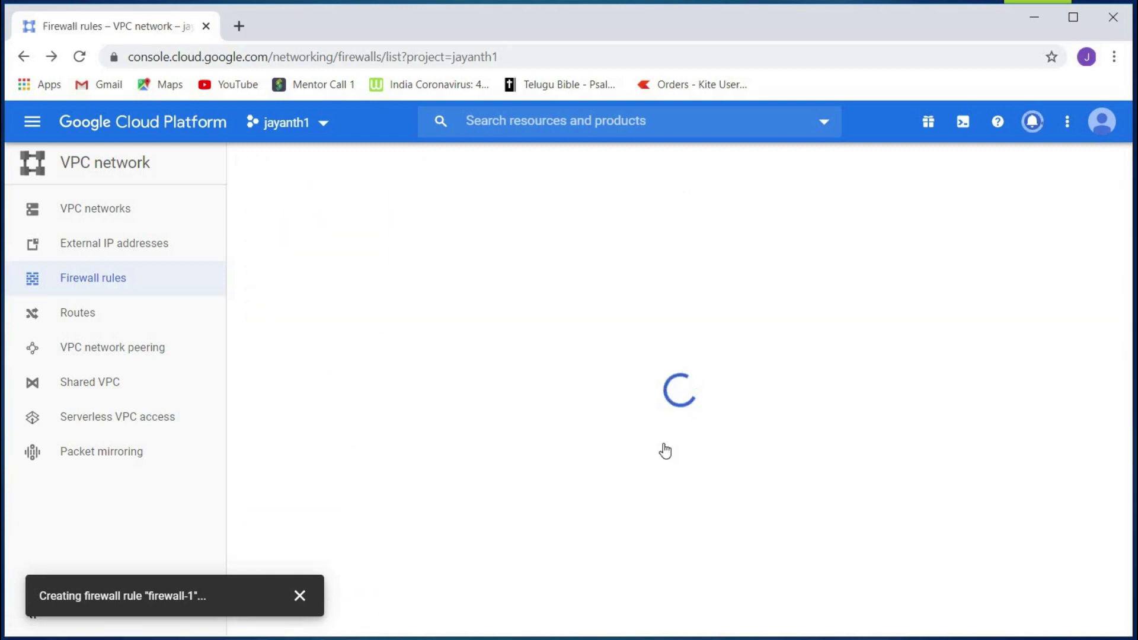
- Check the new rule in the firewall rules list, and go to Compute Engine's VM instances list
scroll(503, 525, down, 2)
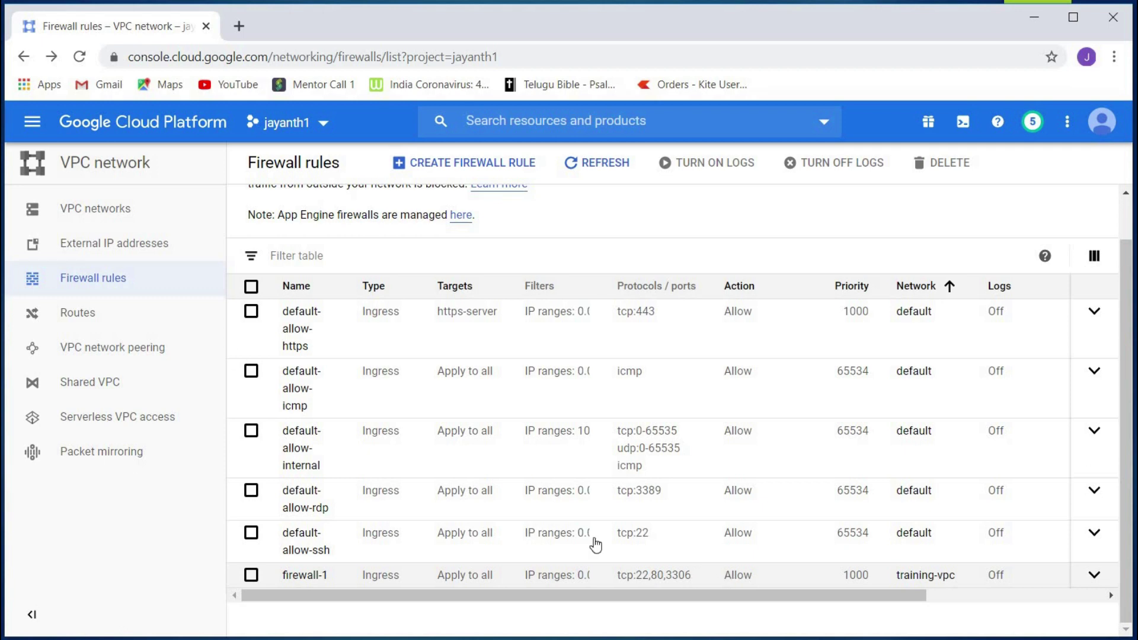
click(42, 125)
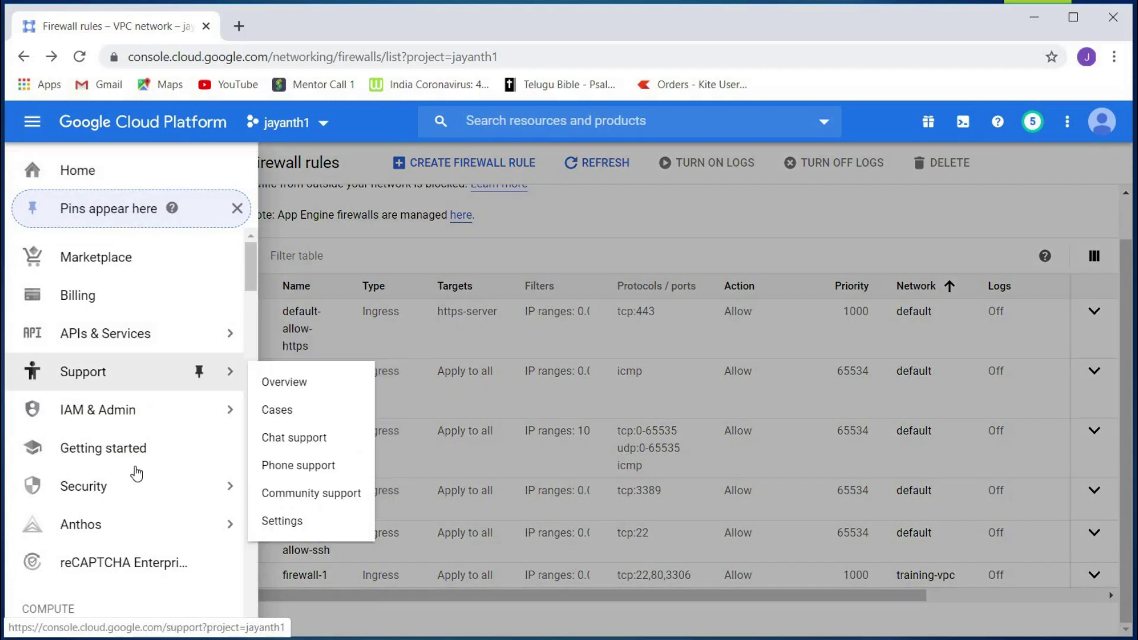
mouse_move(159, 486)
scroll(127, 424, down, 4)
mouse_move(127, 424)
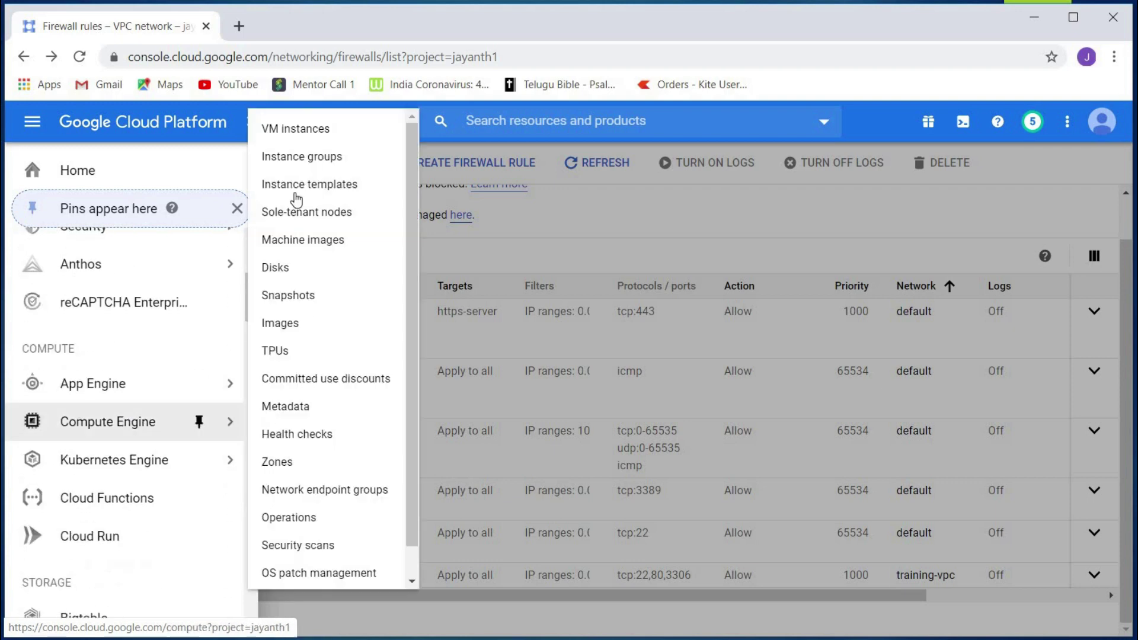
click(305, 131)
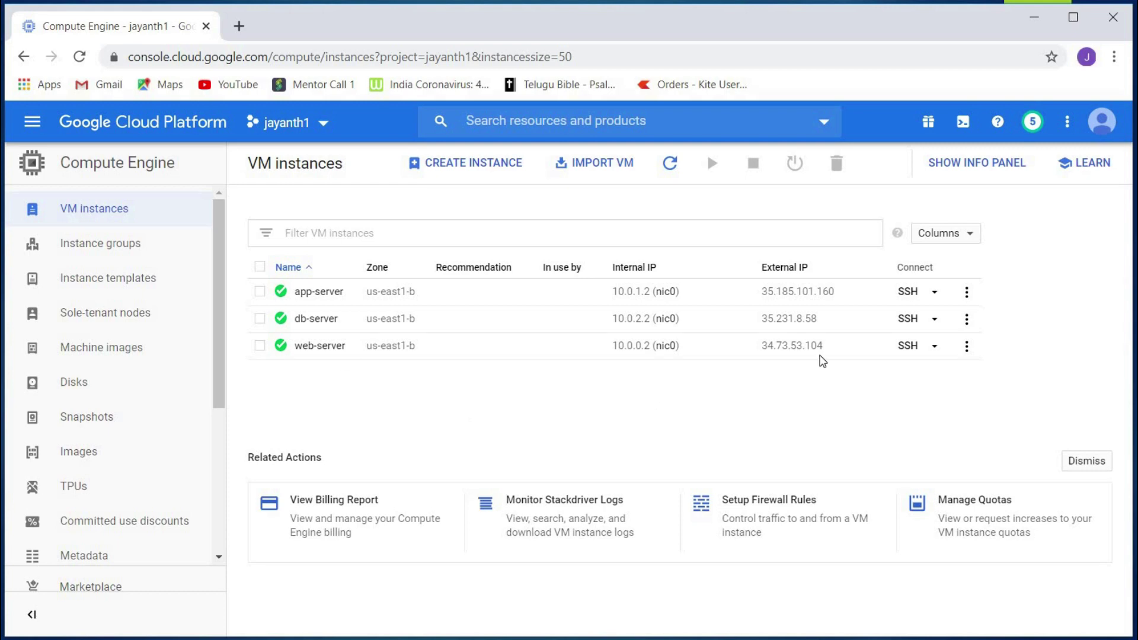
- Open an SSH session to the web-server VM, ping app-server from it, and stop the ping
click(907, 345)
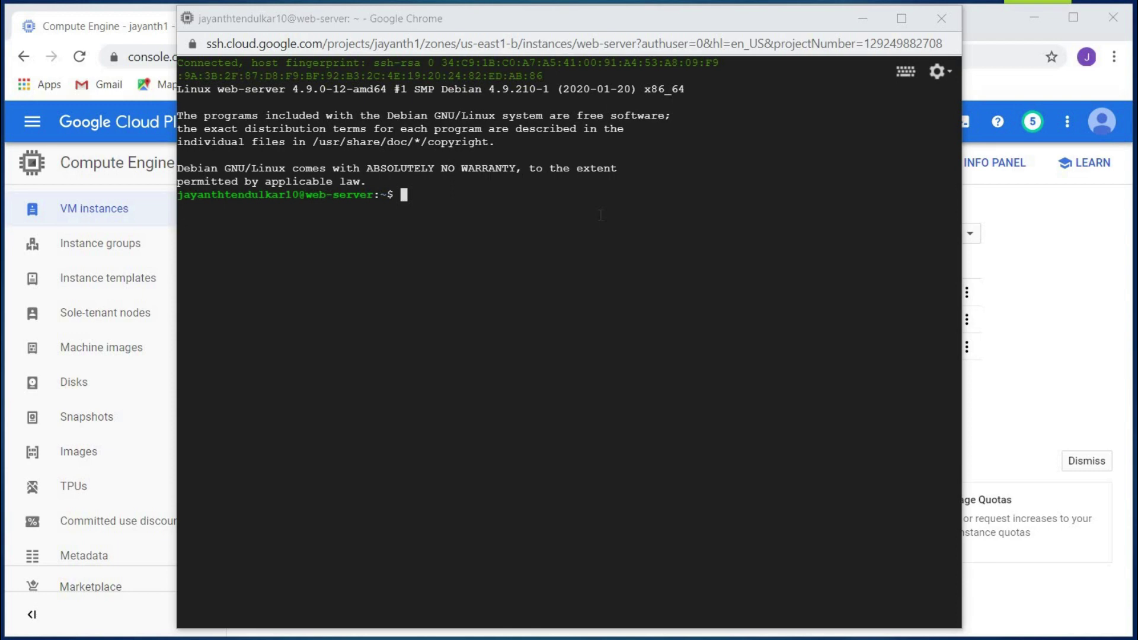
click(565, 208)
text(p)
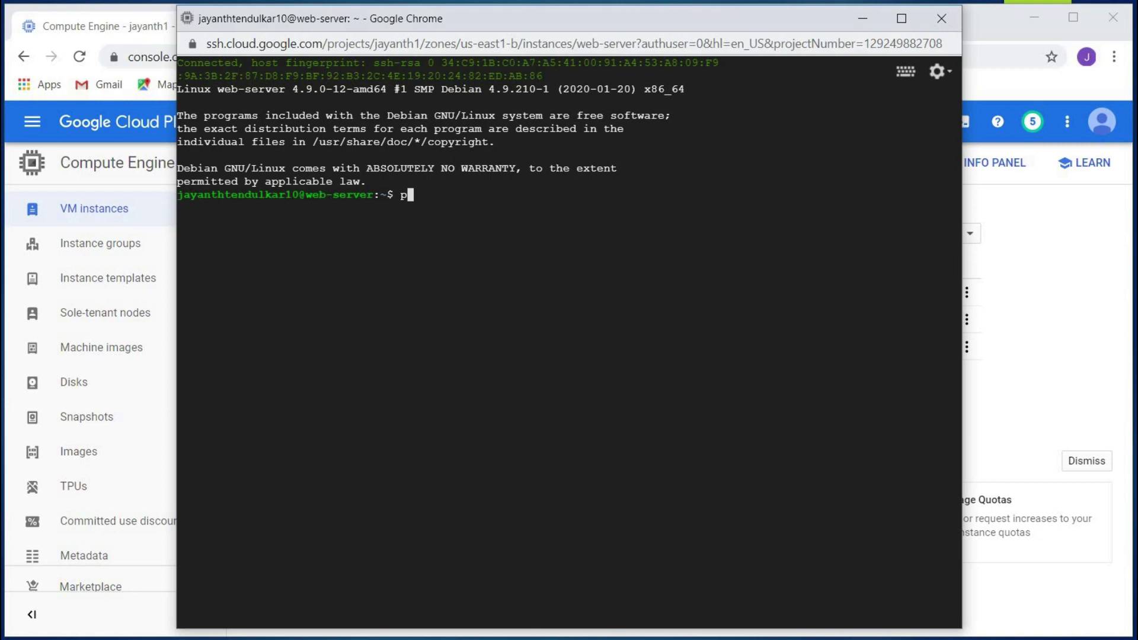
text(ing d)
key(BackSpace)
text(app-server)
key(Return)
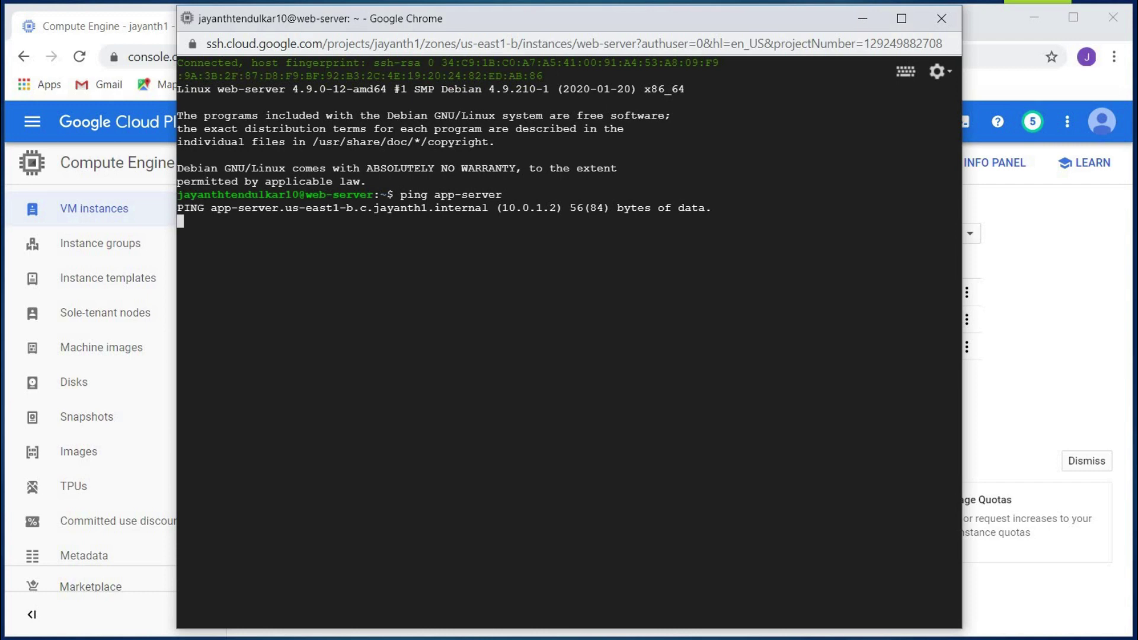
key(ctrl+c)
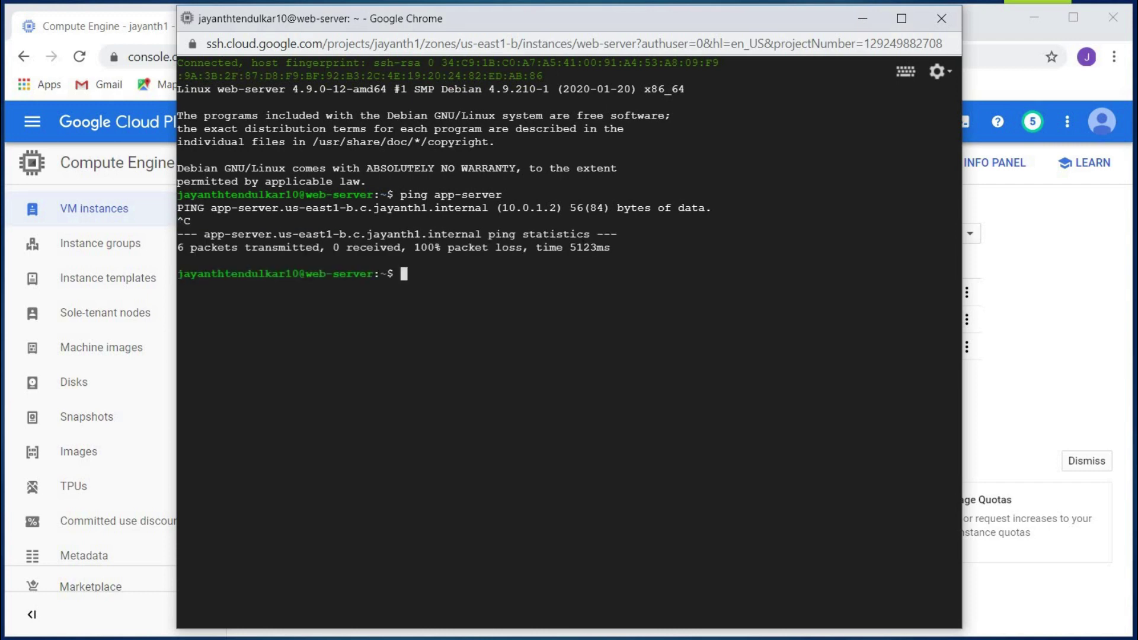
- Ping db-server from the web-server session, stop the ping, and minimize the terminal window
text(ping db-server)
key(Return)
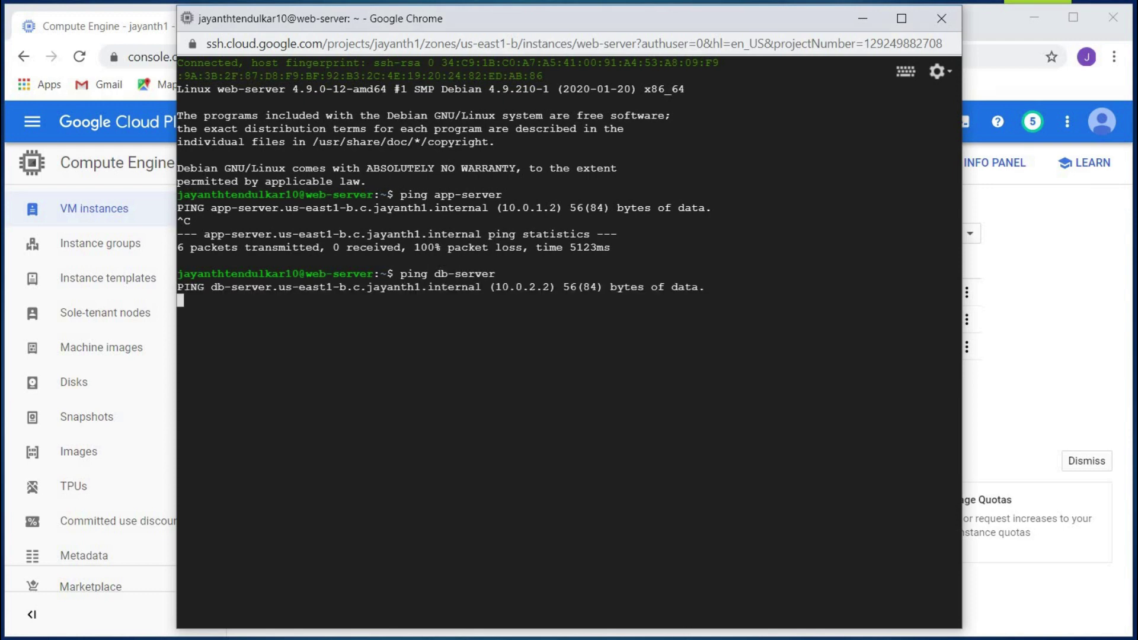
key(ctrl+c)
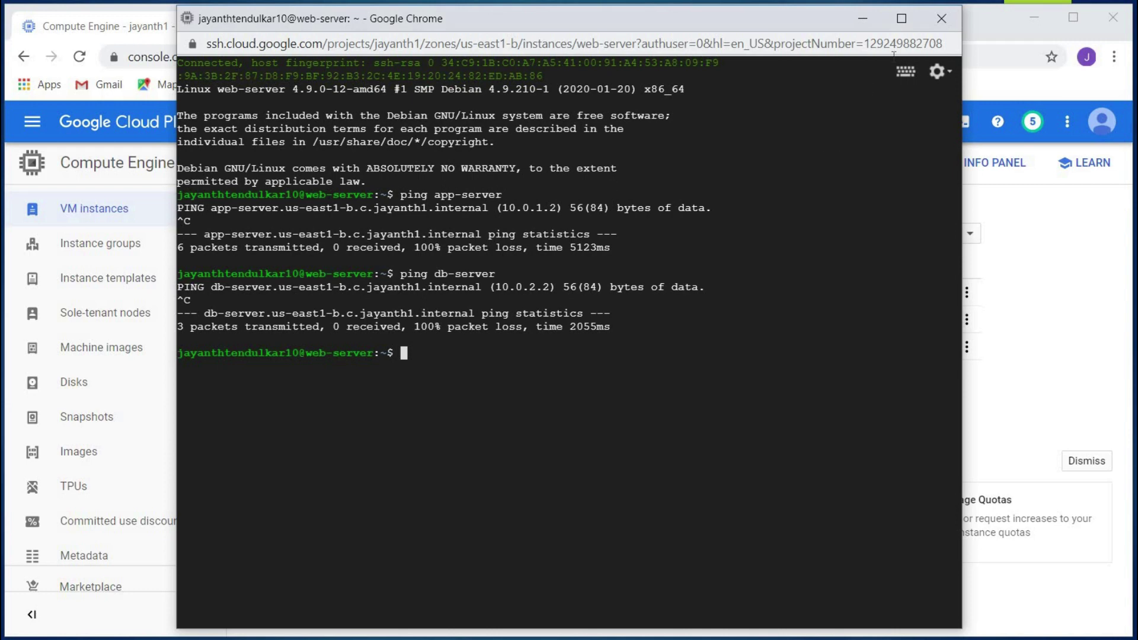
click(862, 18)
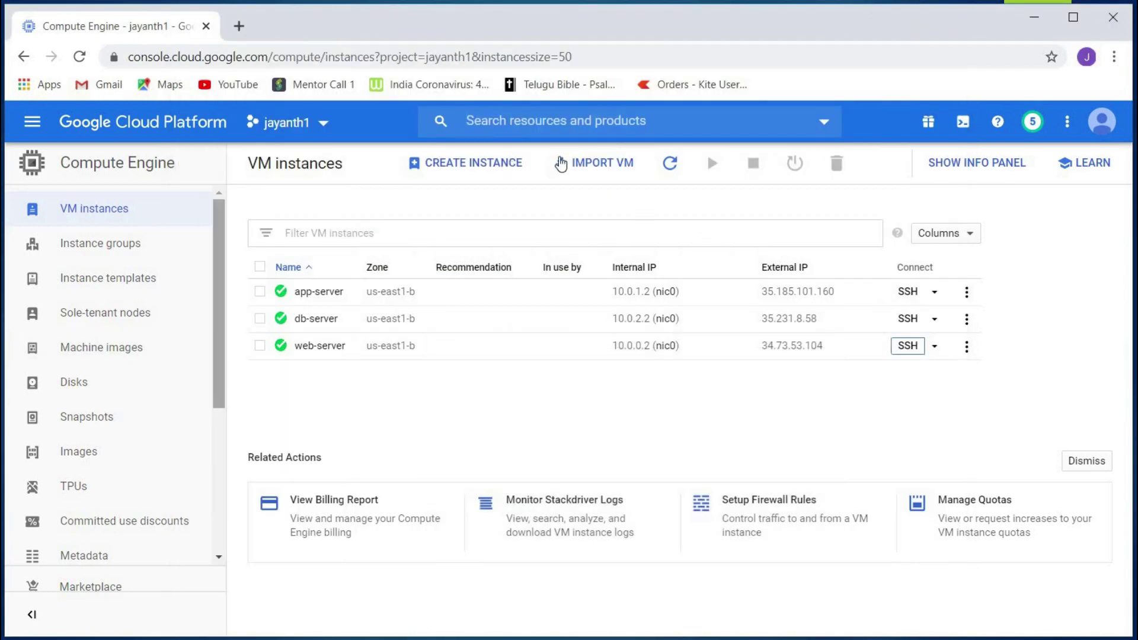
- Search for the VPC network's firewall rules and review the details of firewall-1, including its protocols and ports
click(555, 124)
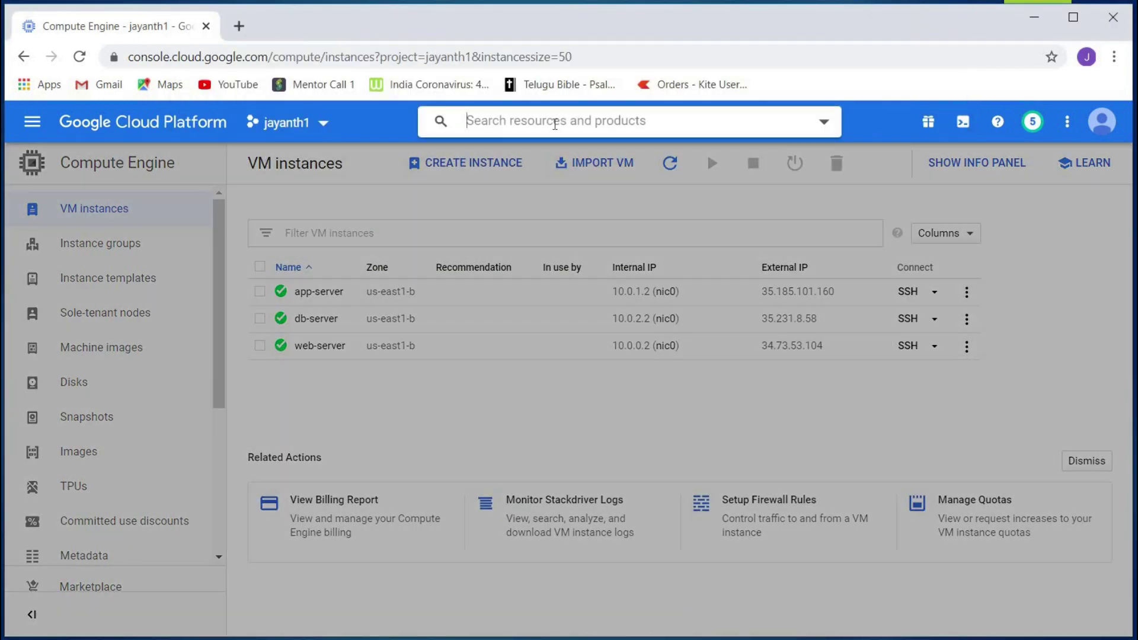
text(fire)
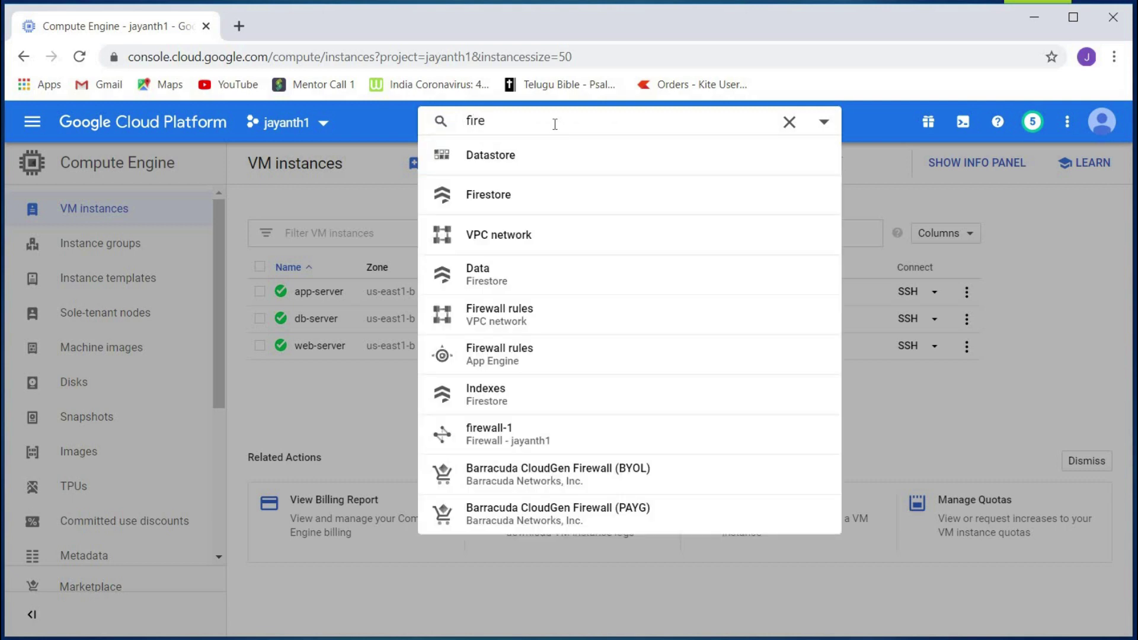
text(wall)
click(518, 191)
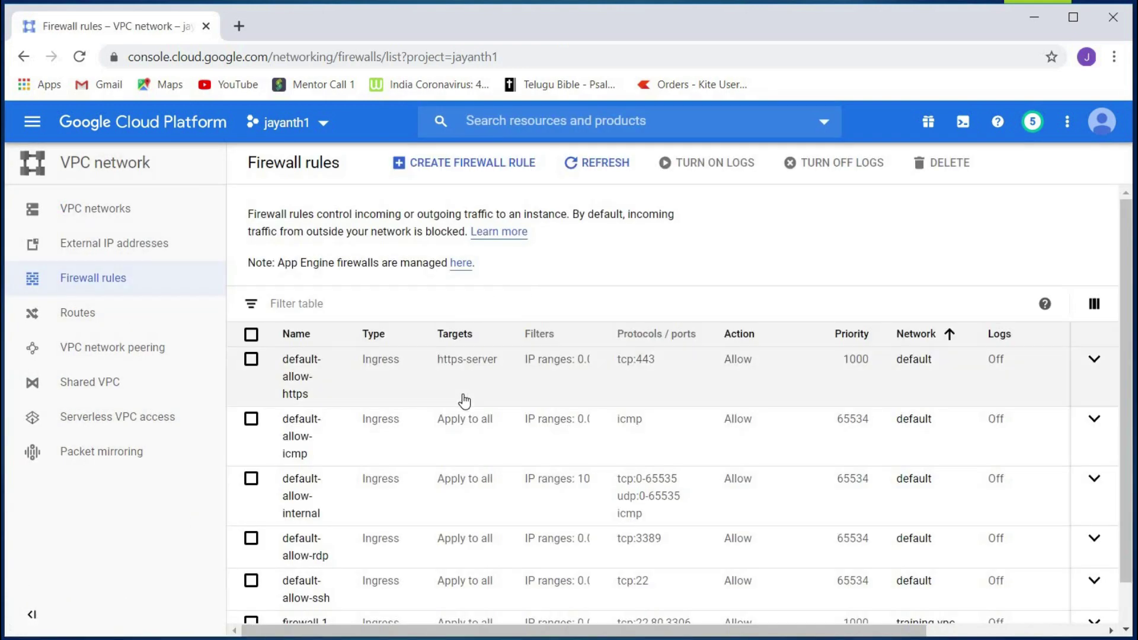
scroll(420, 550, down, 1)
click(305, 576)
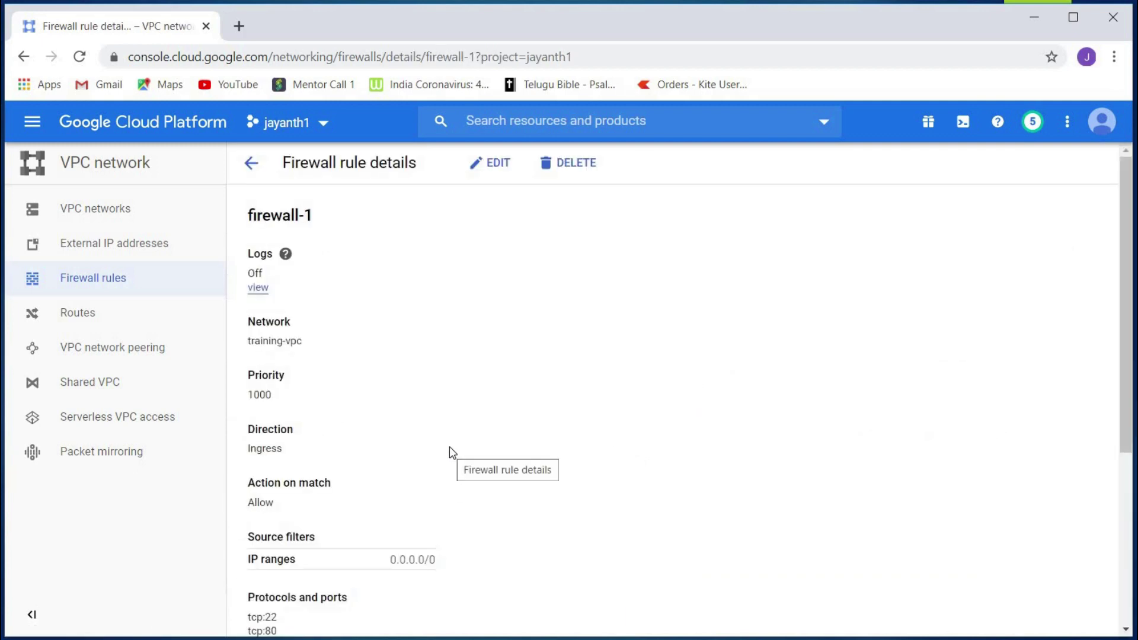
scroll(449, 448, down, 3)
scroll(449, 452, down, 3)
scroll(369, 432, up, 4)
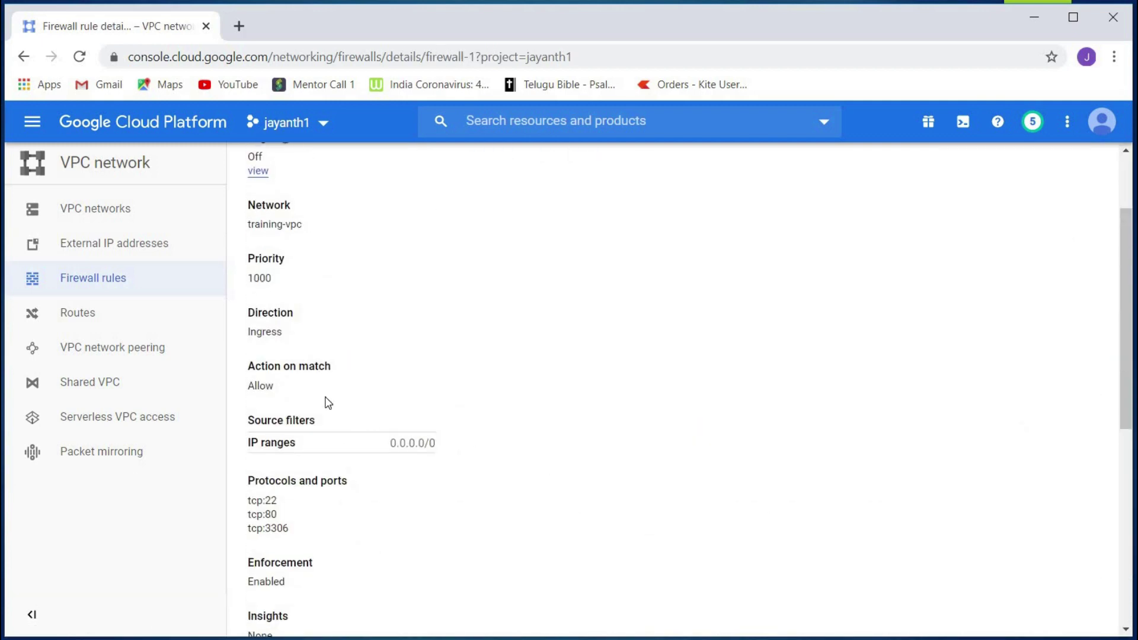
scroll(314, 330, down, 3)
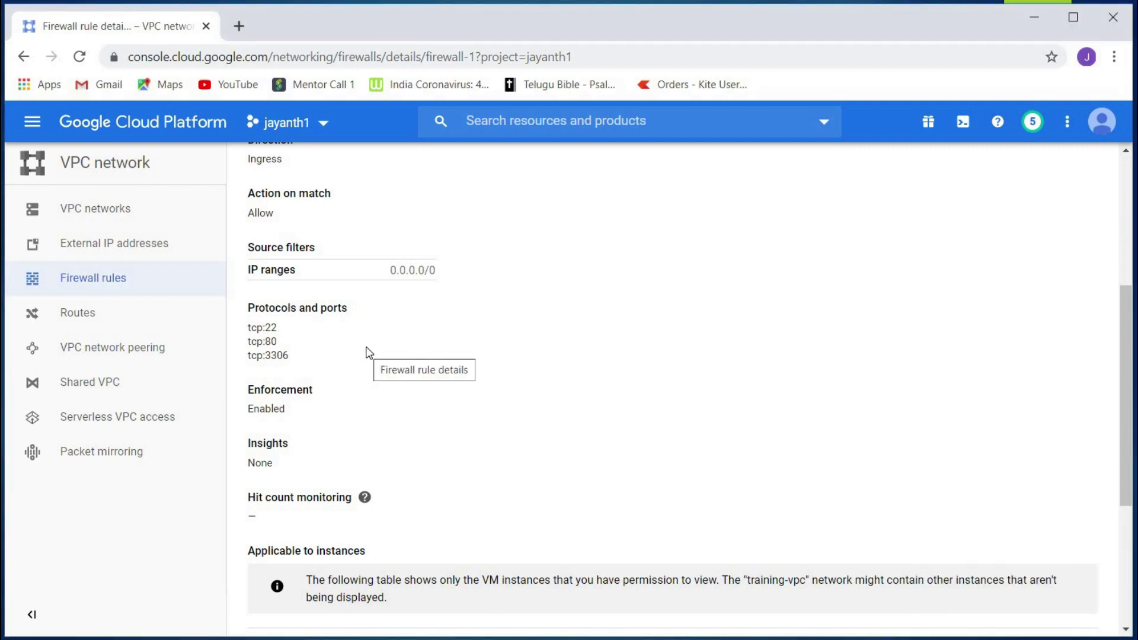
- Edit firewall-1 to also allow the other protocol icmp, save it, and check its updated protocol list
scroll(369, 353, up, 3)
scroll(369, 354, up, 1)
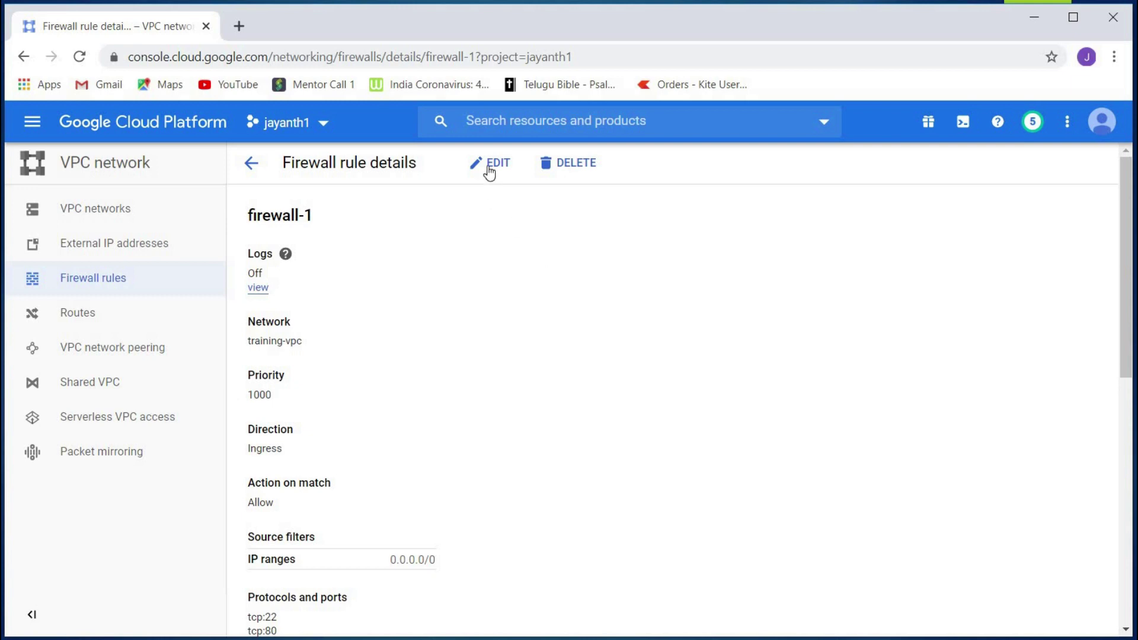
click(499, 165)
scroll(495, 444, down, 9)
click(279, 442)
click(352, 480)
text(icmp)
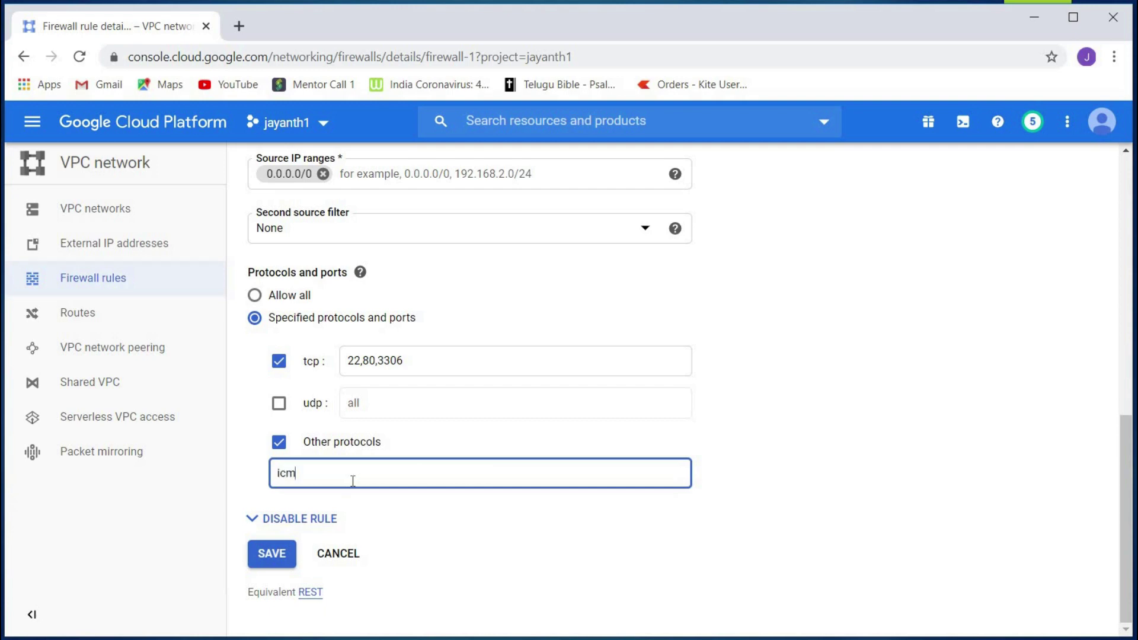
click(283, 555)
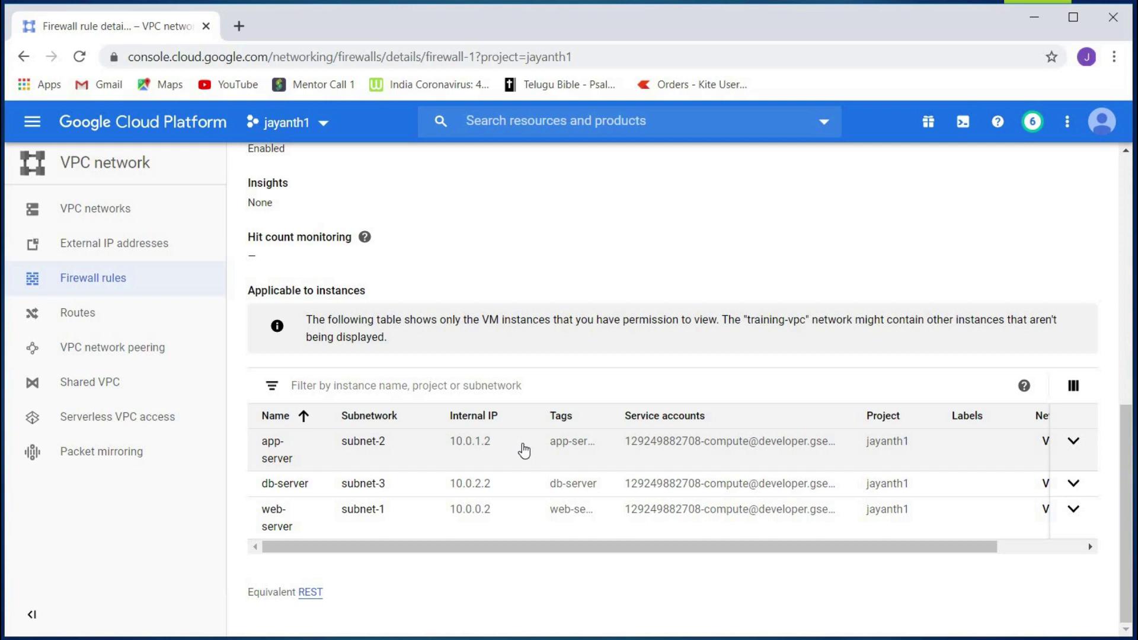
scroll(523, 450, up, 7)
scroll(307, 457, down, 2)
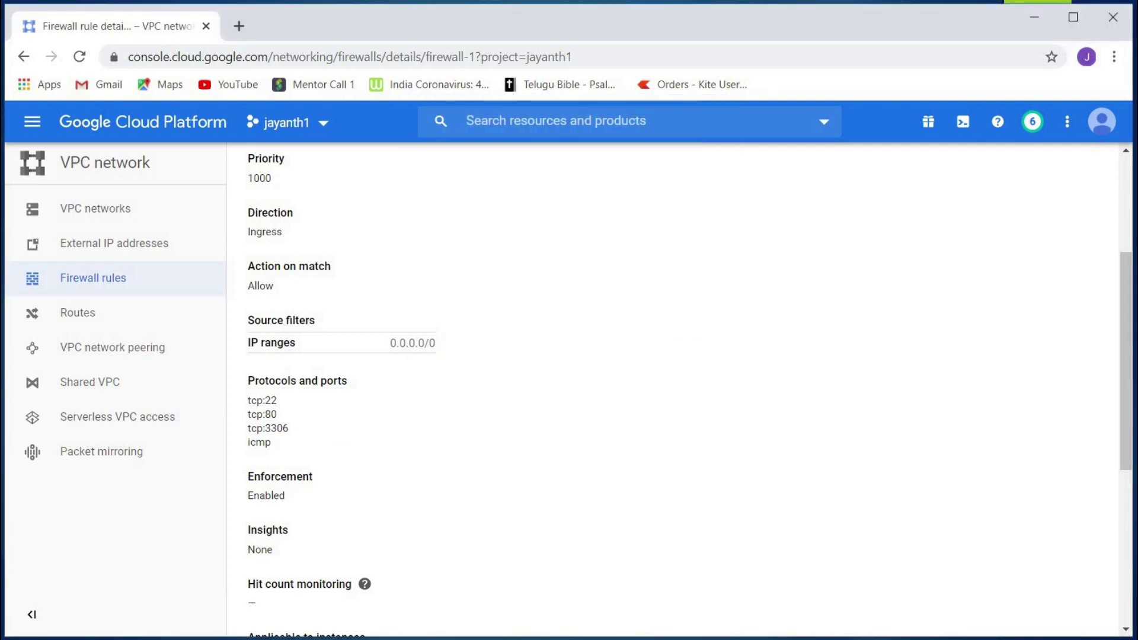
- Return to the web-server SSH session, ping app-server again, and stop the ping
click(787, 579)
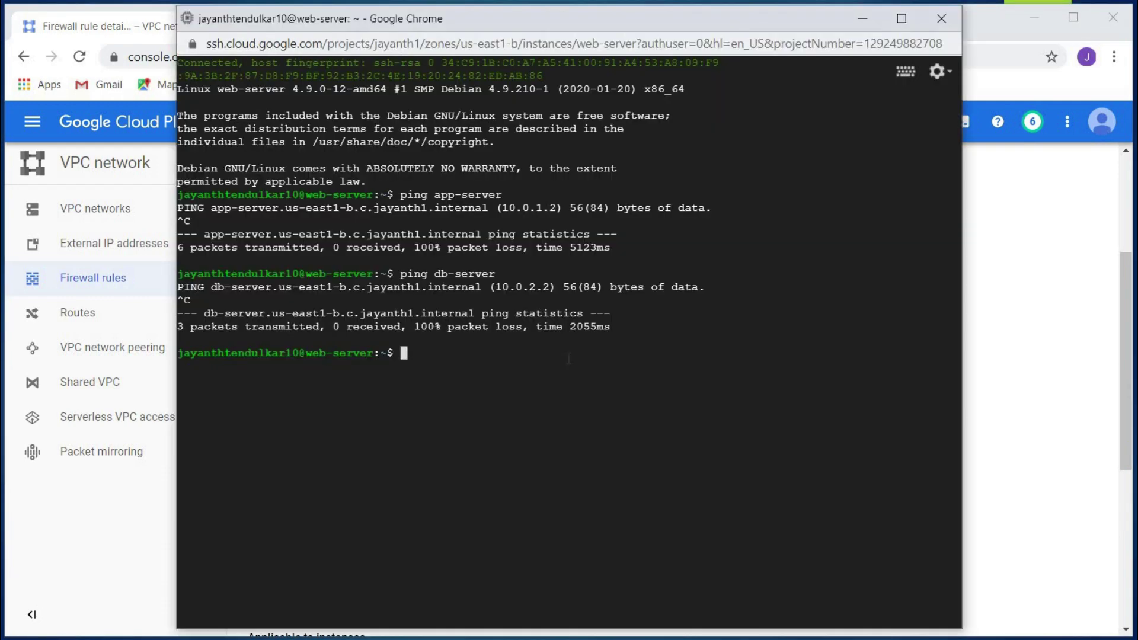
text(ping app-server)
key(Return)
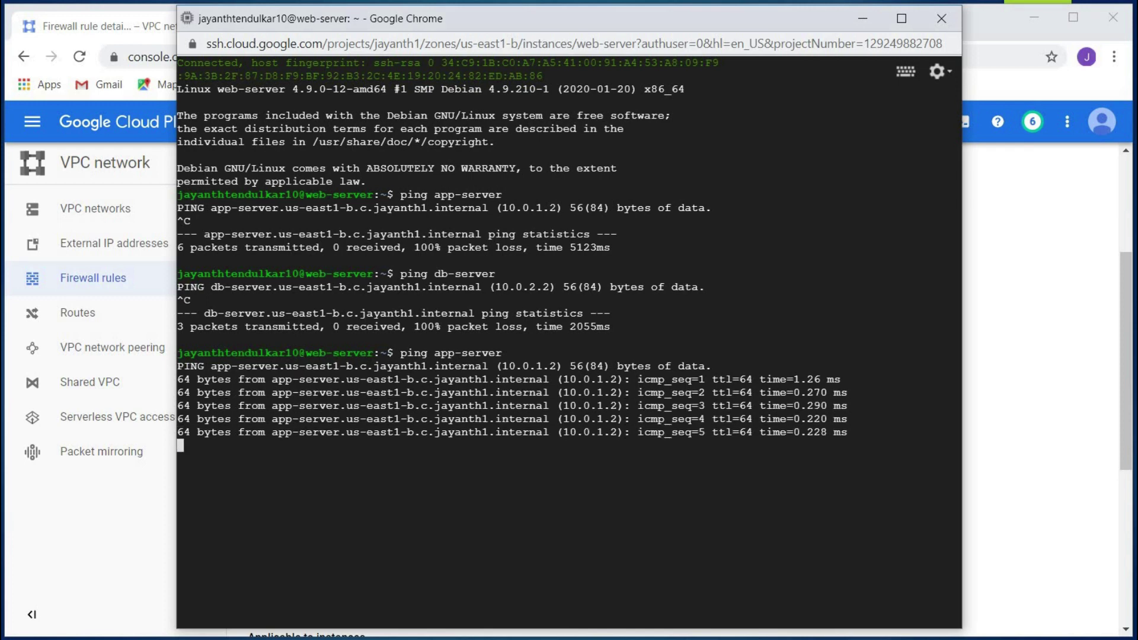
key(ctrl+c)
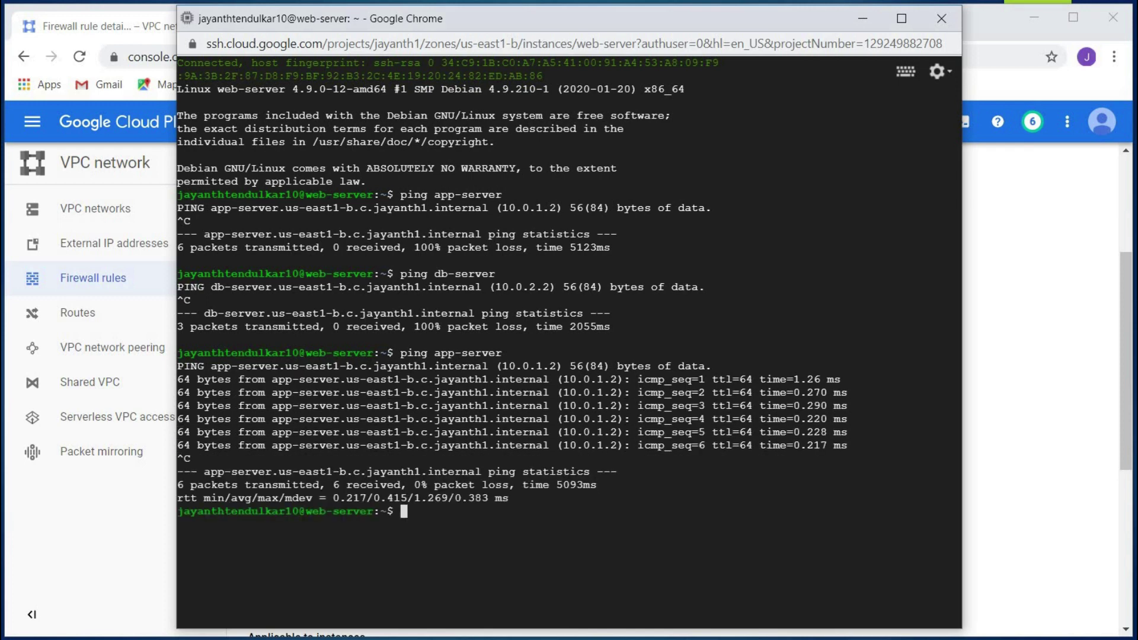
- Ping db-server again from web-server, stop the ping, and minimize the terminal window
text(ping db-server)
key(Return)
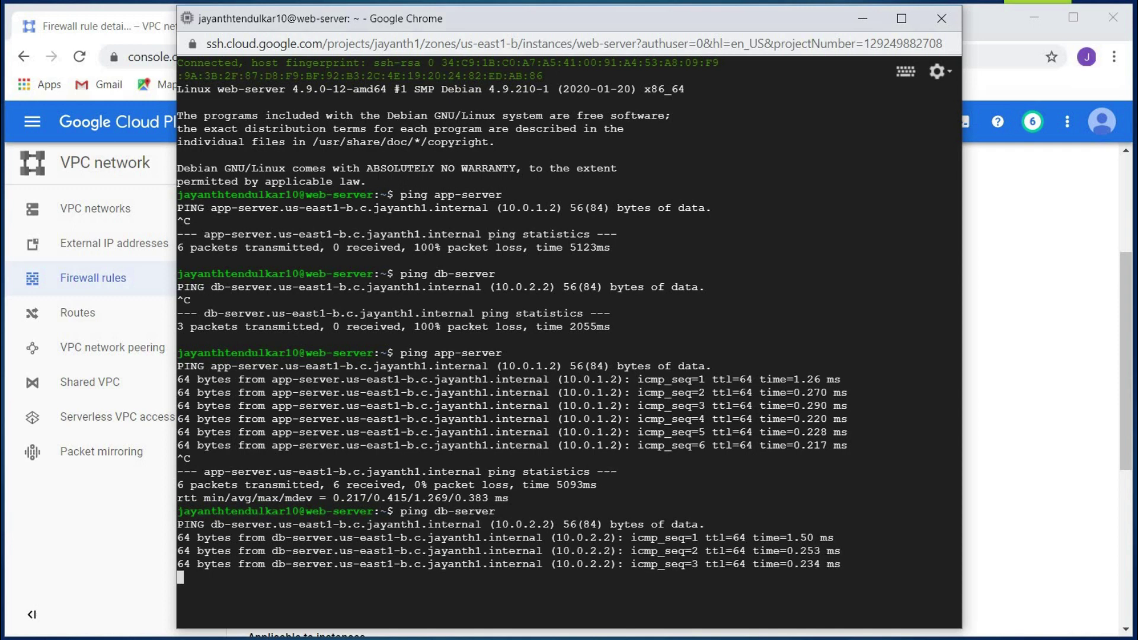
key(ctrl+c)
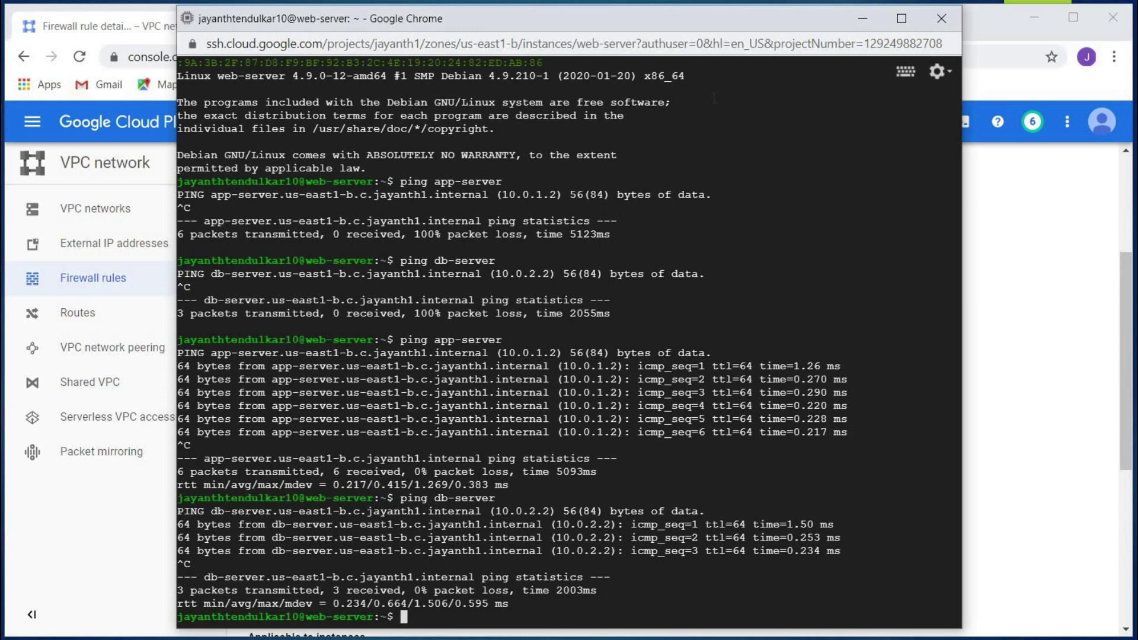
click(860, 22)
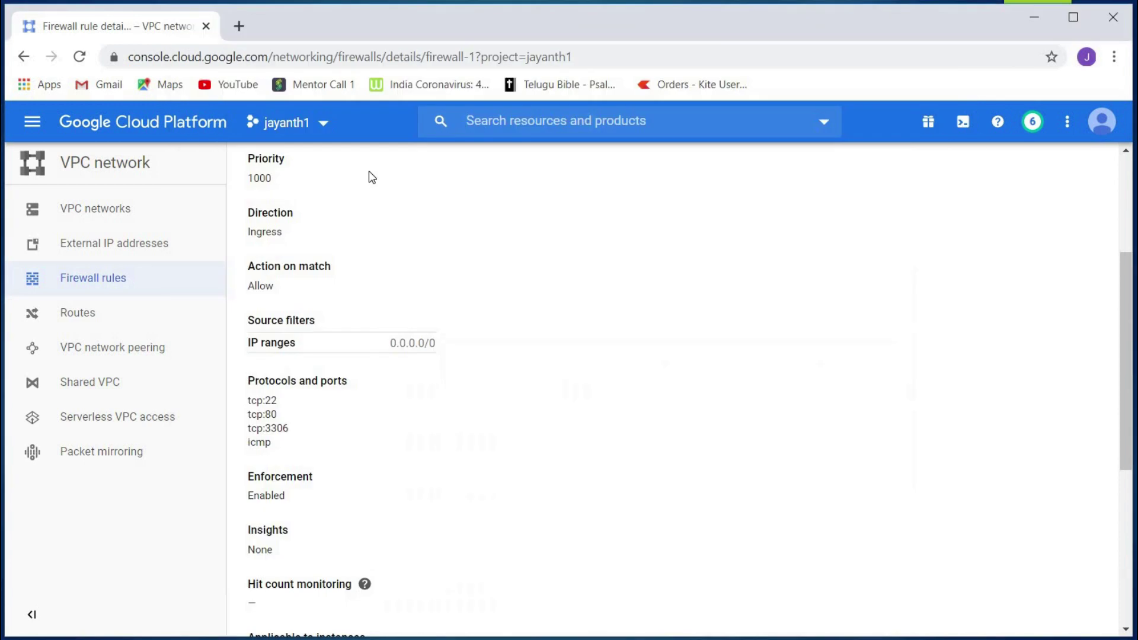
- Start a new firewall rule named firewall-2 and set its network to training-vpc
click(83, 278)
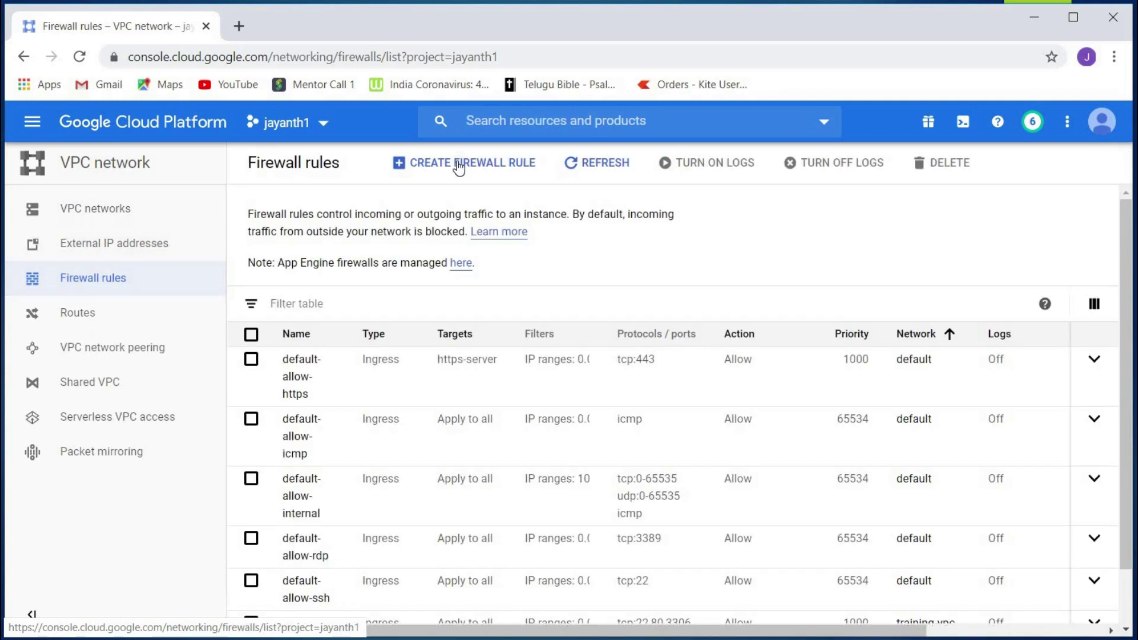
click(456, 161)
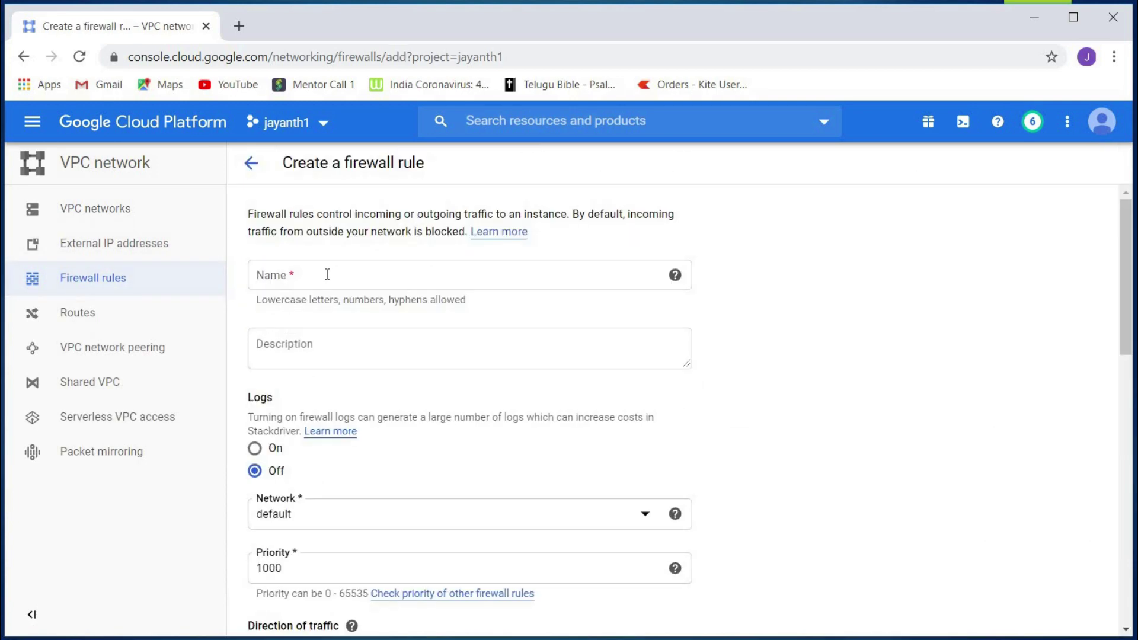
click(326, 278)
text(firewall-2)
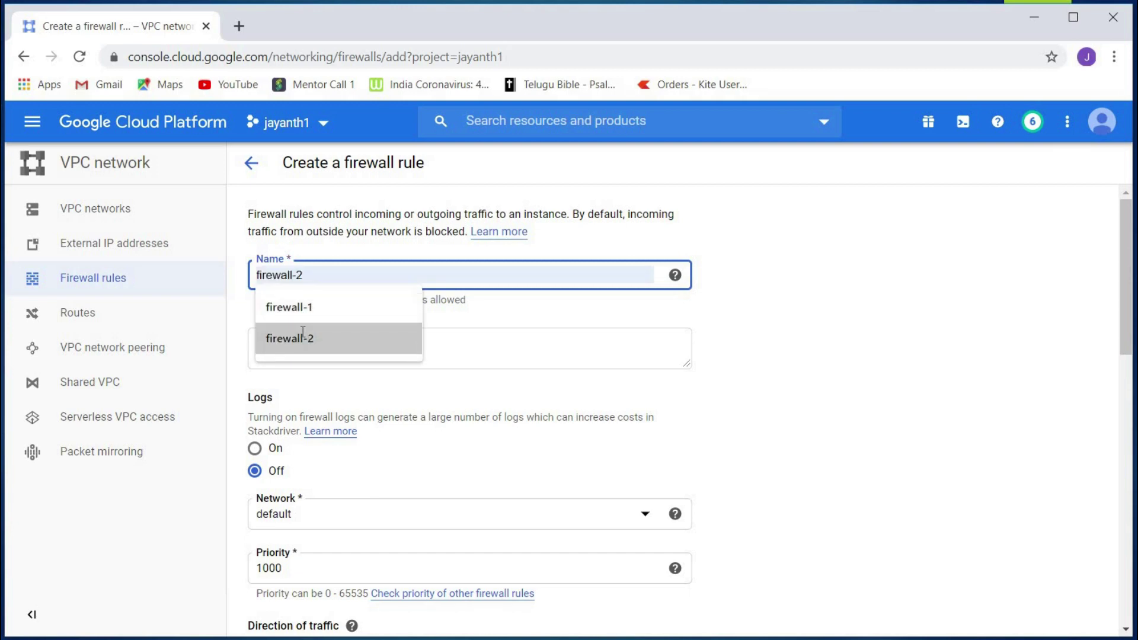
click(300, 337)
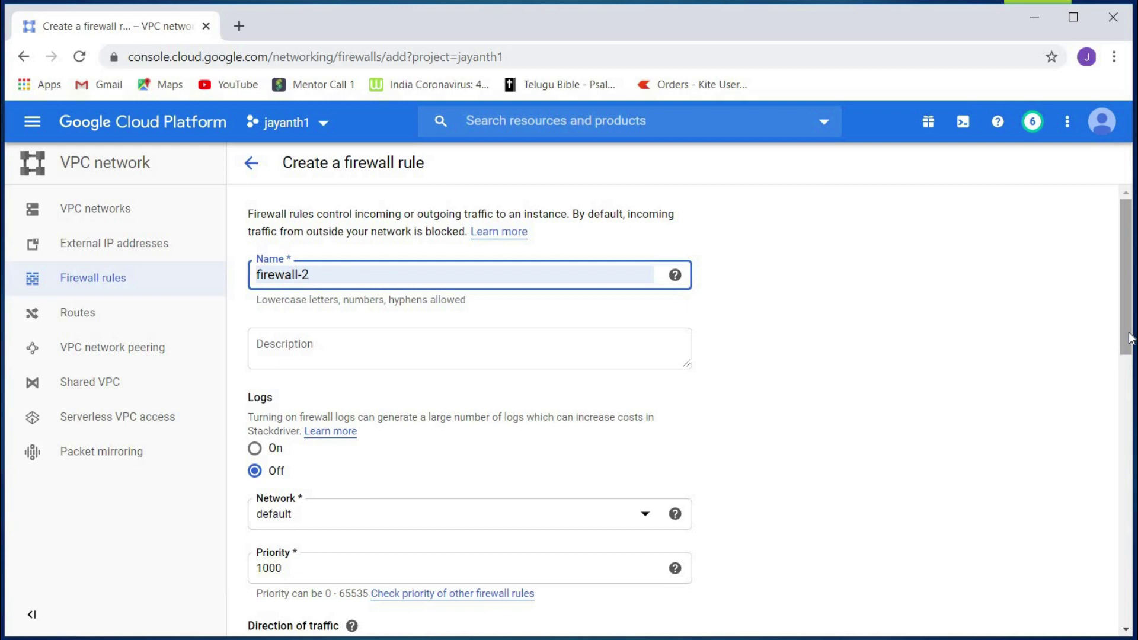
scroll(785, 314, down, 4)
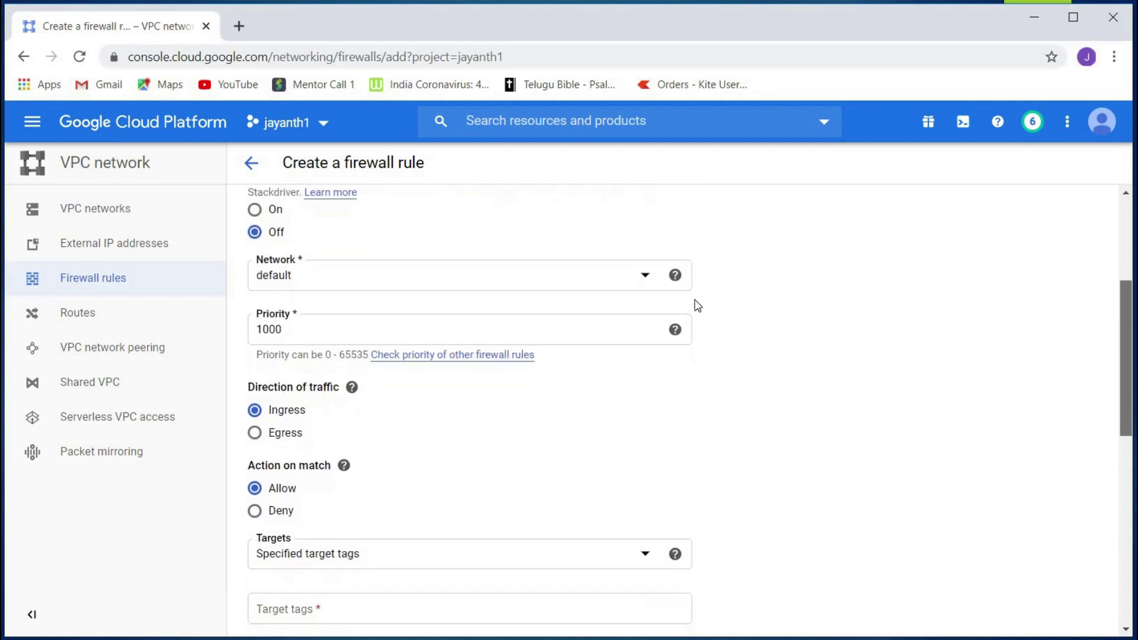
click(652, 274)
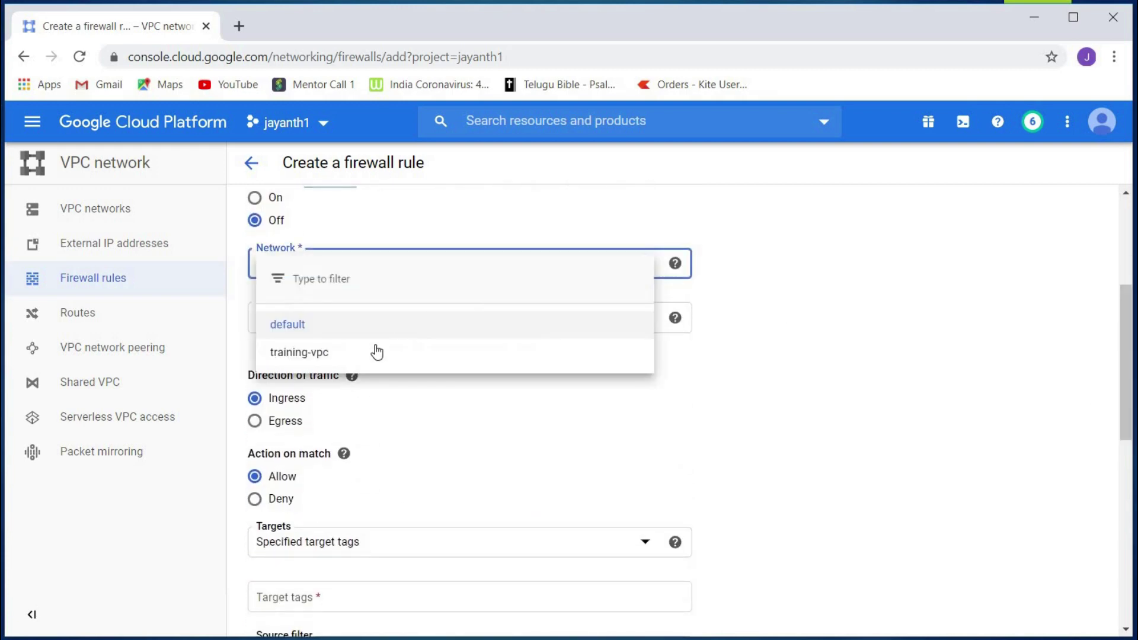
click(521, 356)
- Set the priority of the firewall-2 rule to 900 and check the help note on priority
click(575, 317)
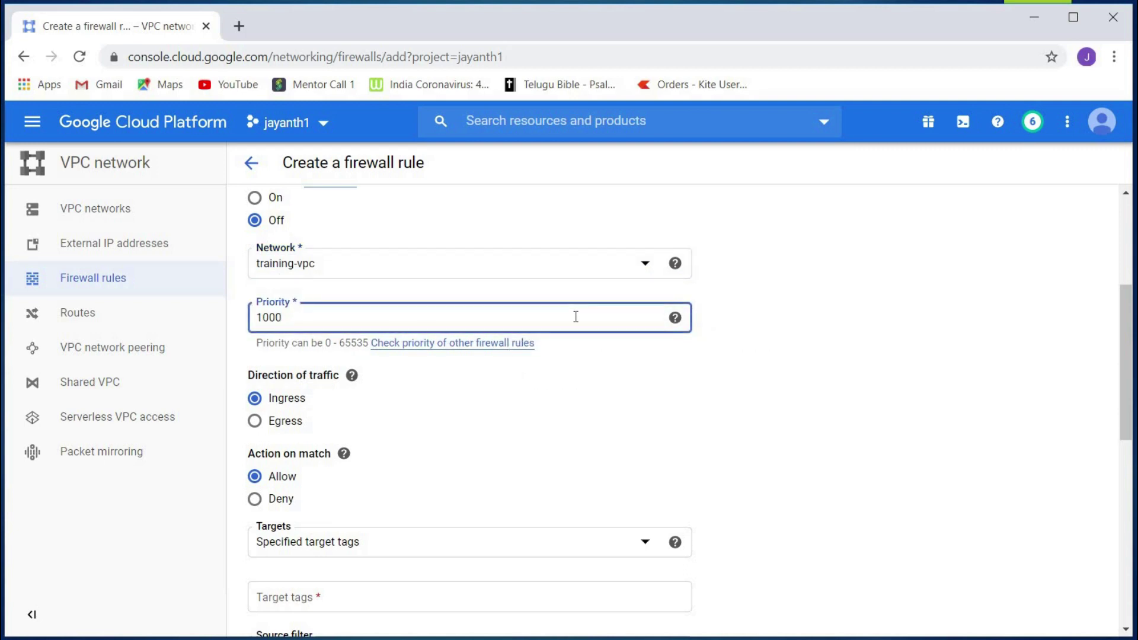
key(BackSpace)
key(BackSpace)
key(BackSpace)
key(BackSpace)
text(900)
click(820, 392)
scroll(832, 391, down, 2)
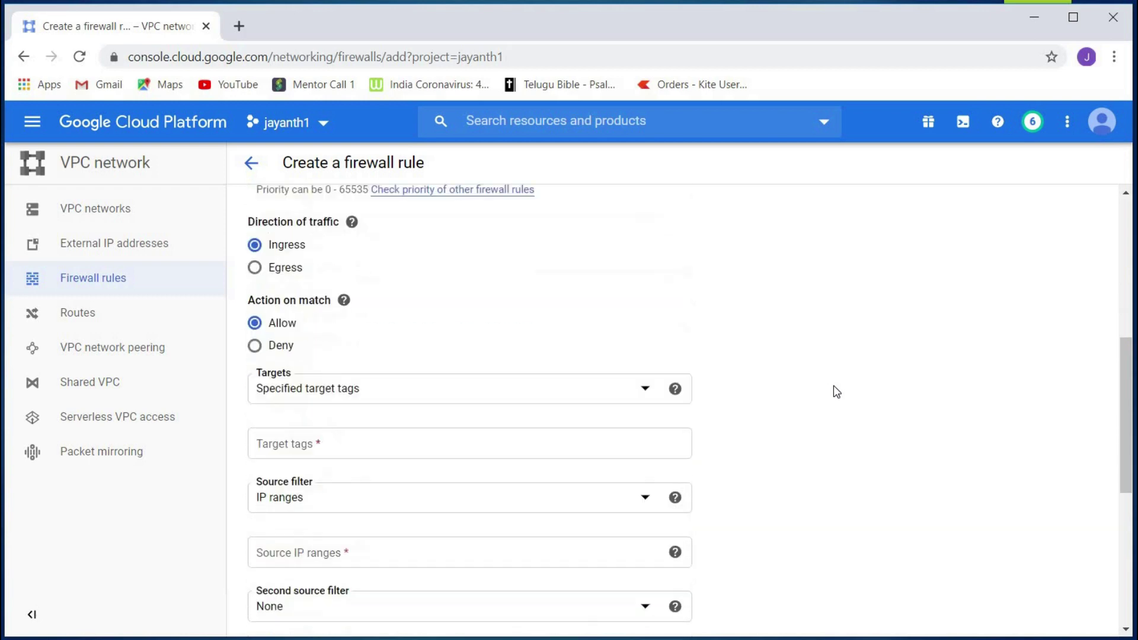
scroll(668, 323, up, 3)
mouse_move(672, 319)
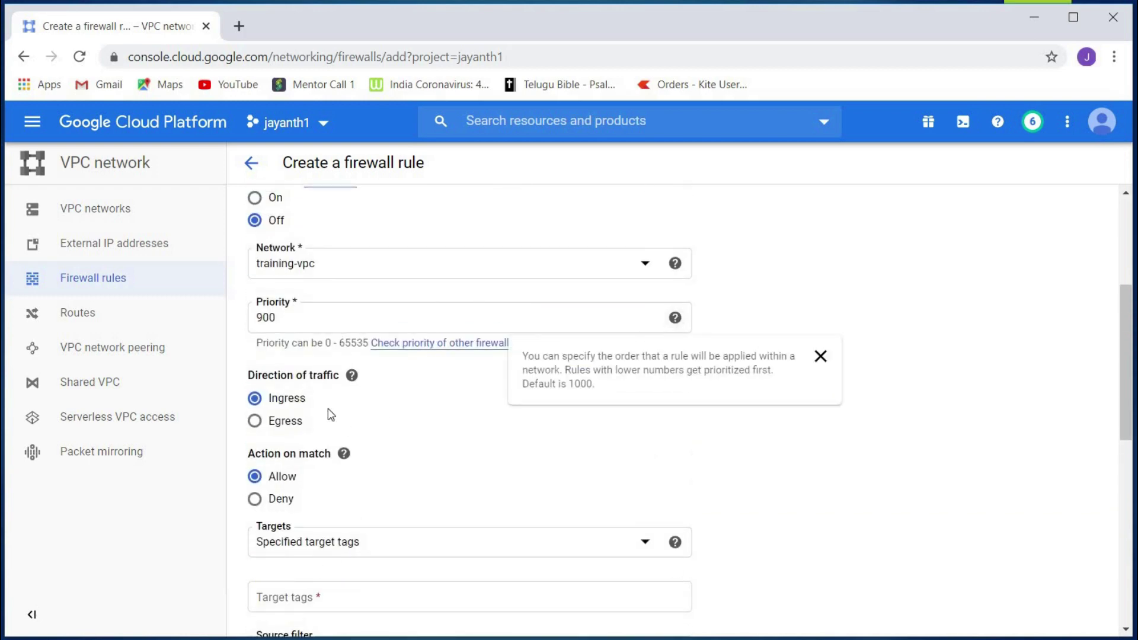
- Set the rule's action on match to Deny and view the available target options
scroll(317, 330, down, 2)
scroll(419, 330, down, 2)
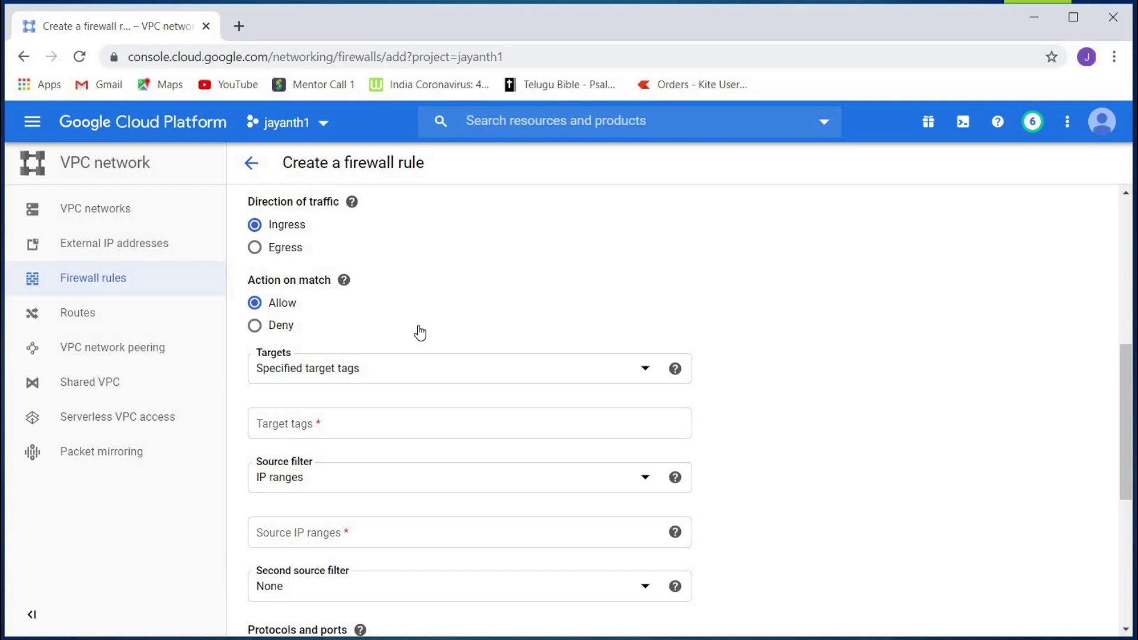
click(262, 326)
click(424, 380)
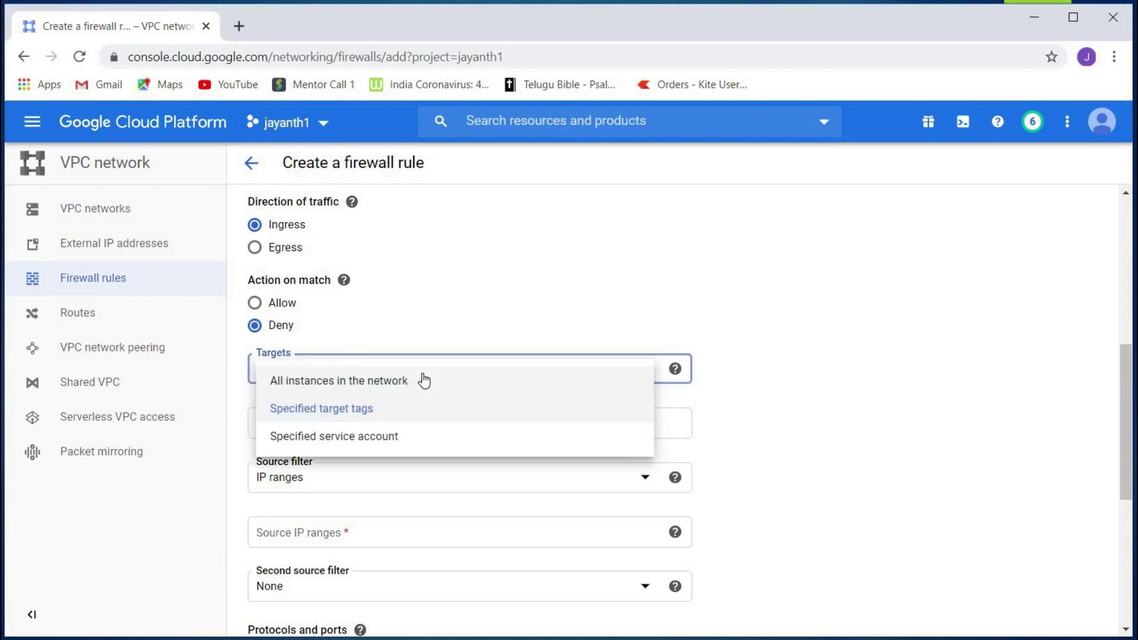
click(521, 313)
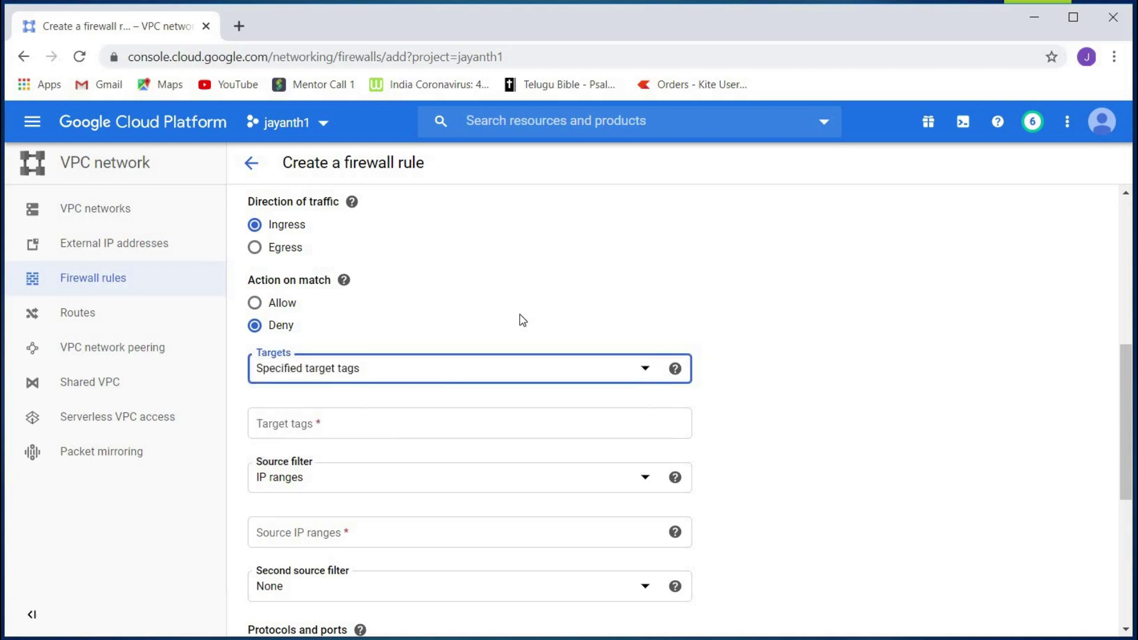
- Add db-server as the target tag of the firewall-2 rule
click(361, 429)
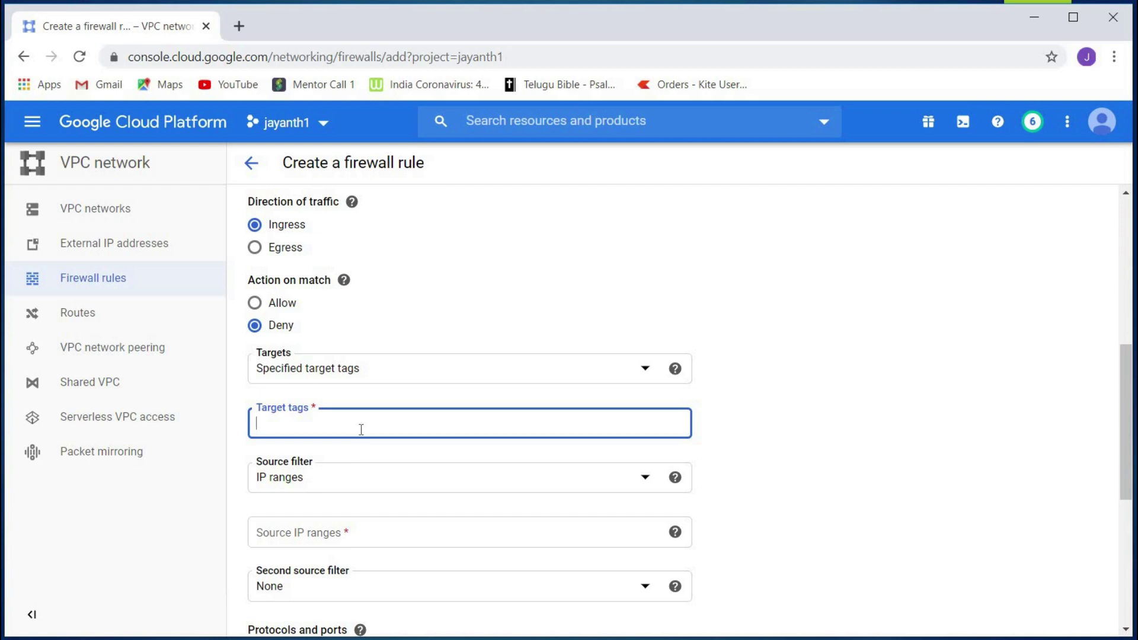
text(db-server)
click(771, 363)
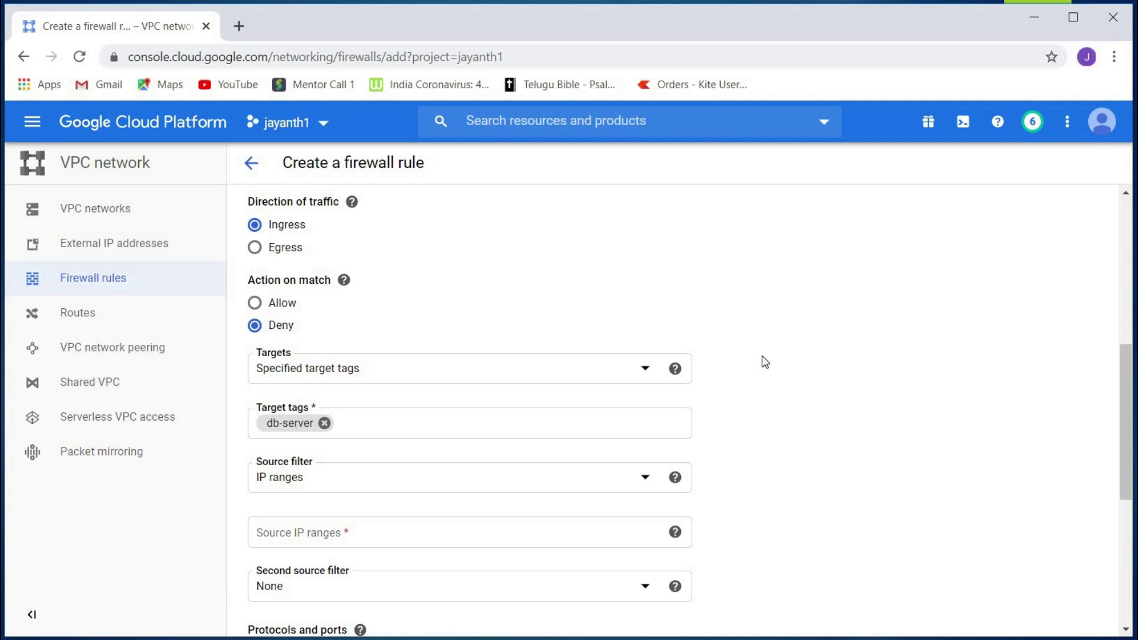
- Keep IP ranges as the source filter and set the source IP range to 10.0.0.0/24
click(413, 481)
click(420, 532)
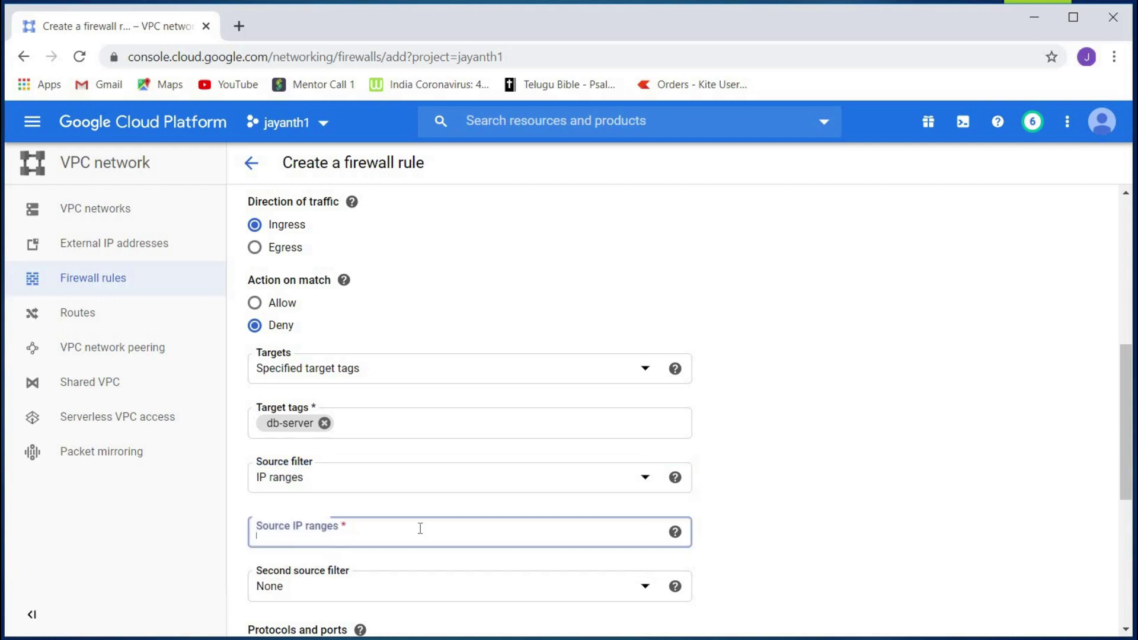
text(10.)
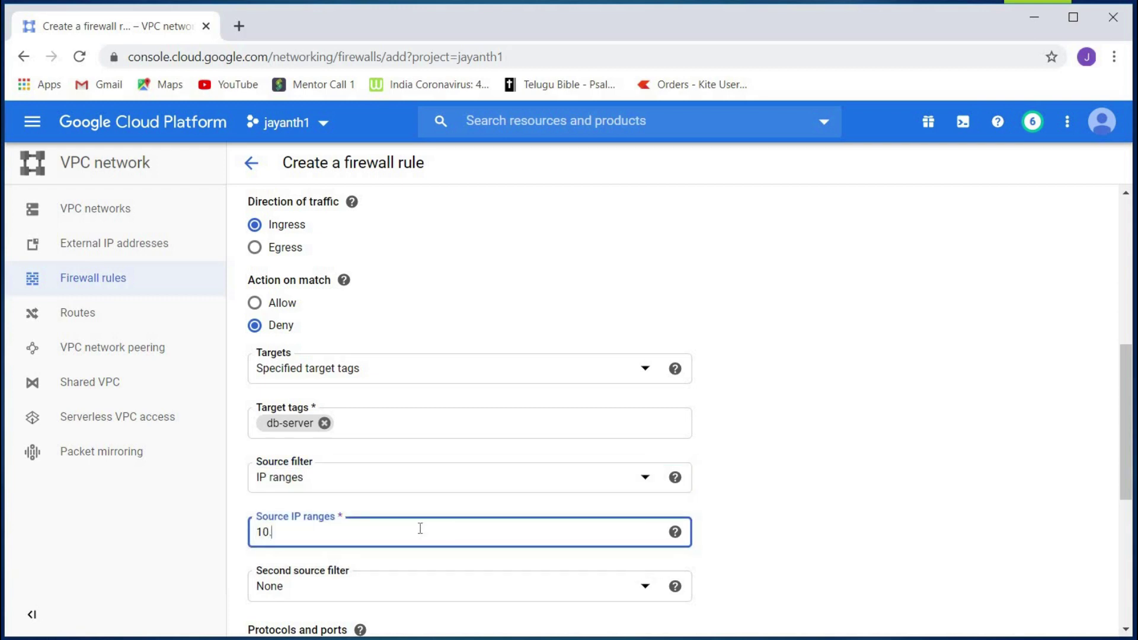
text(0.0.0)
text(/254)
key(BackSpace)
key(BackSpace)
text(4)
click(817, 320)
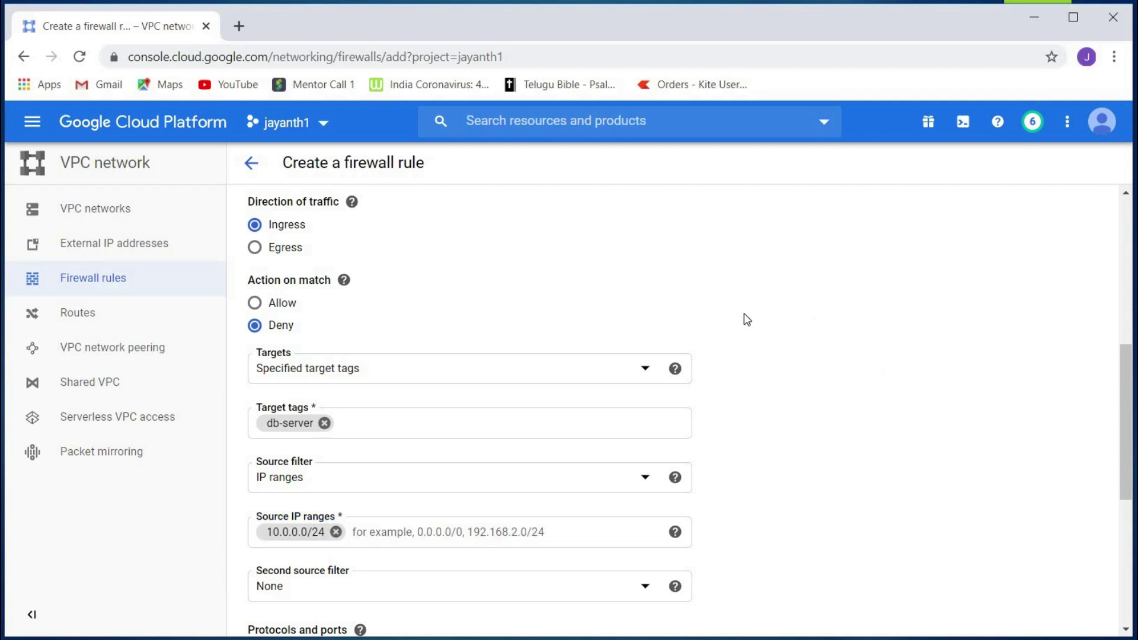
- Specify tcp port 3306 and the other protocol icmp for the deny rule, and create the rule
scroll(514, 365, up, 2)
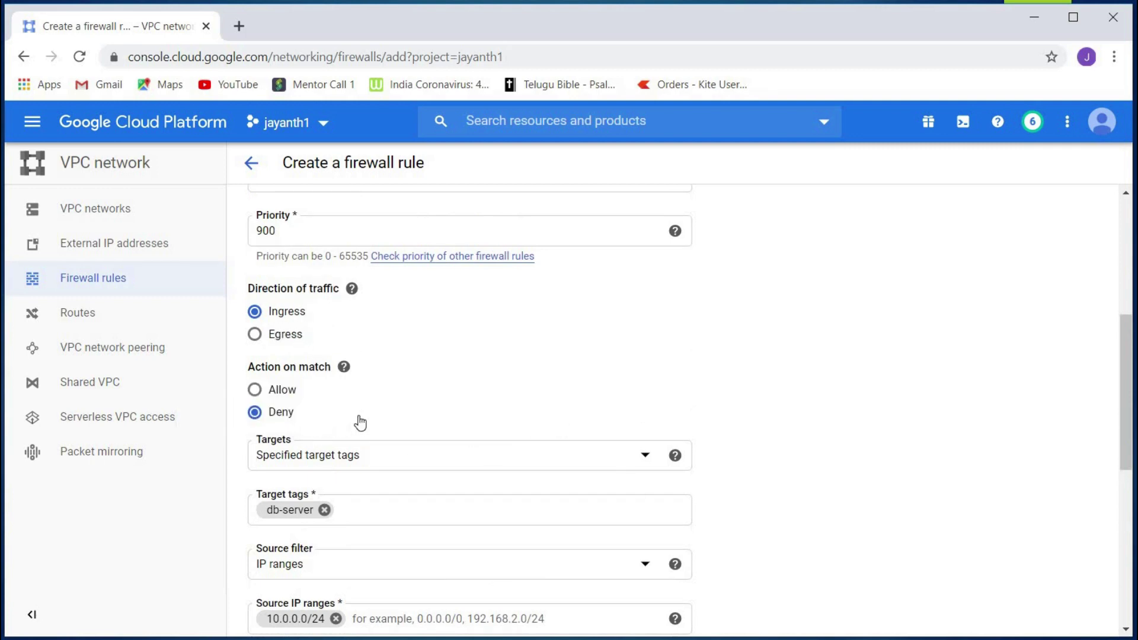
scroll(359, 422, down, 3)
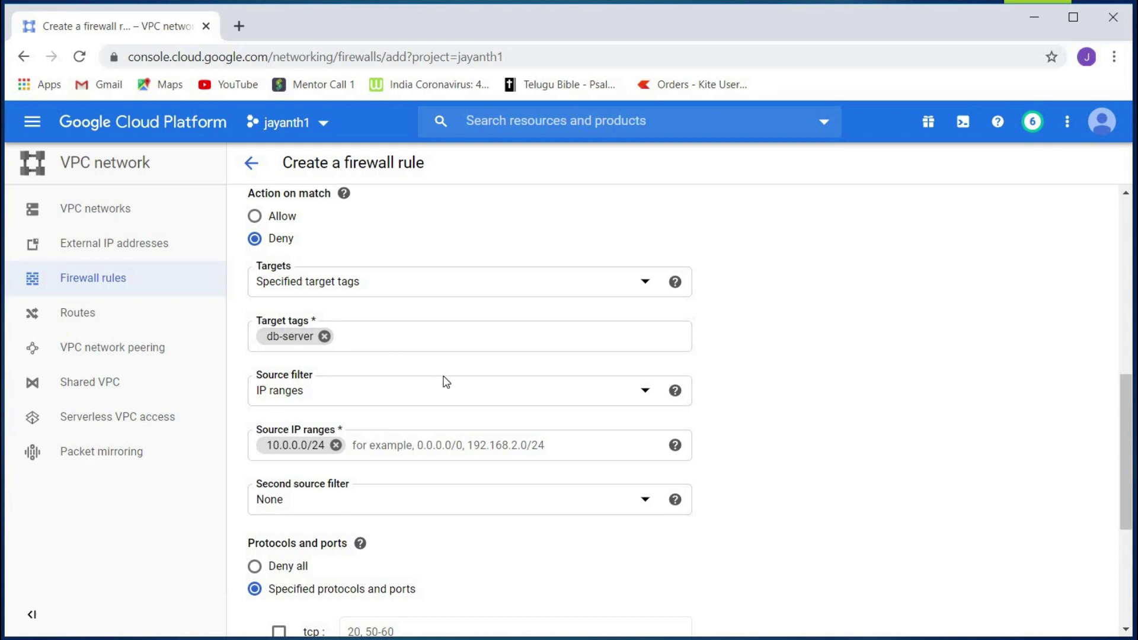
scroll(446, 381, down, 5)
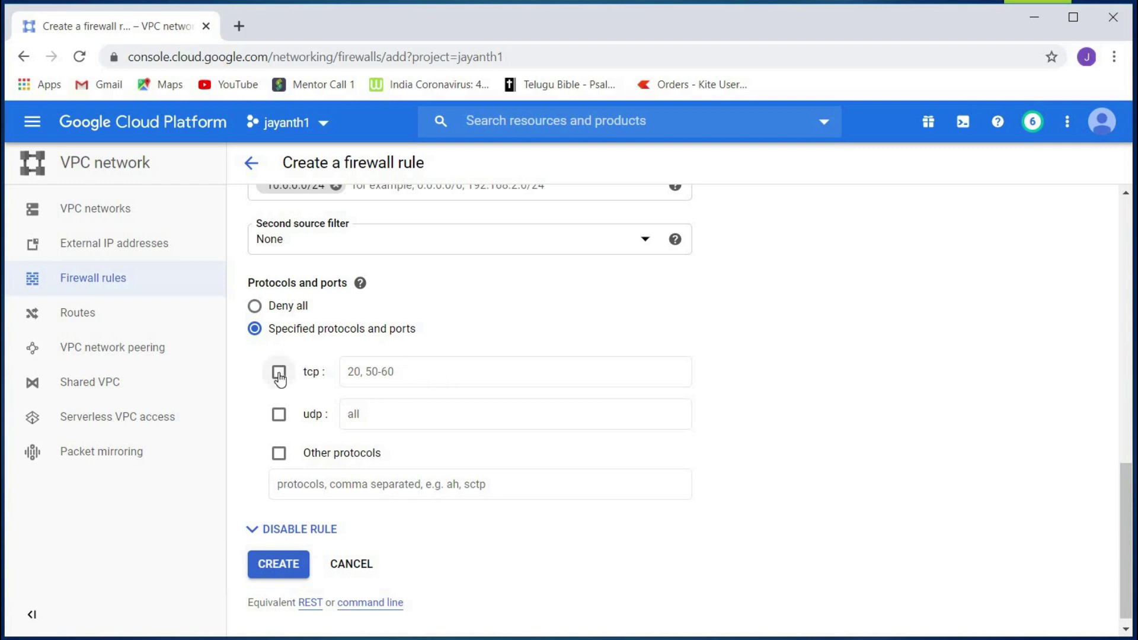
click(401, 371)
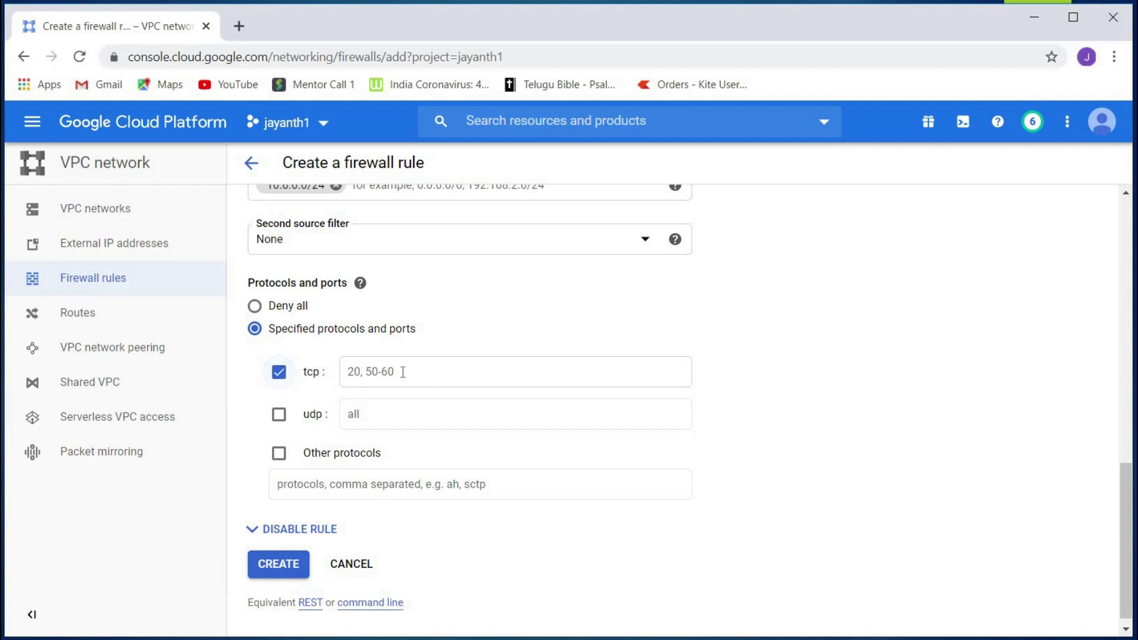
click(387, 410)
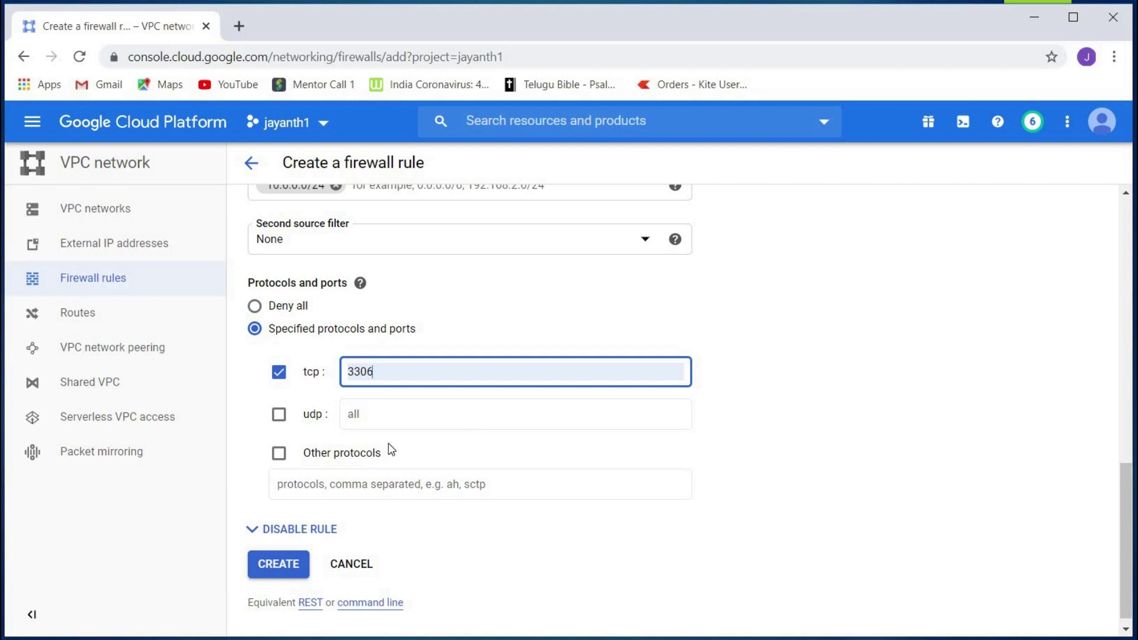
click(280, 454)
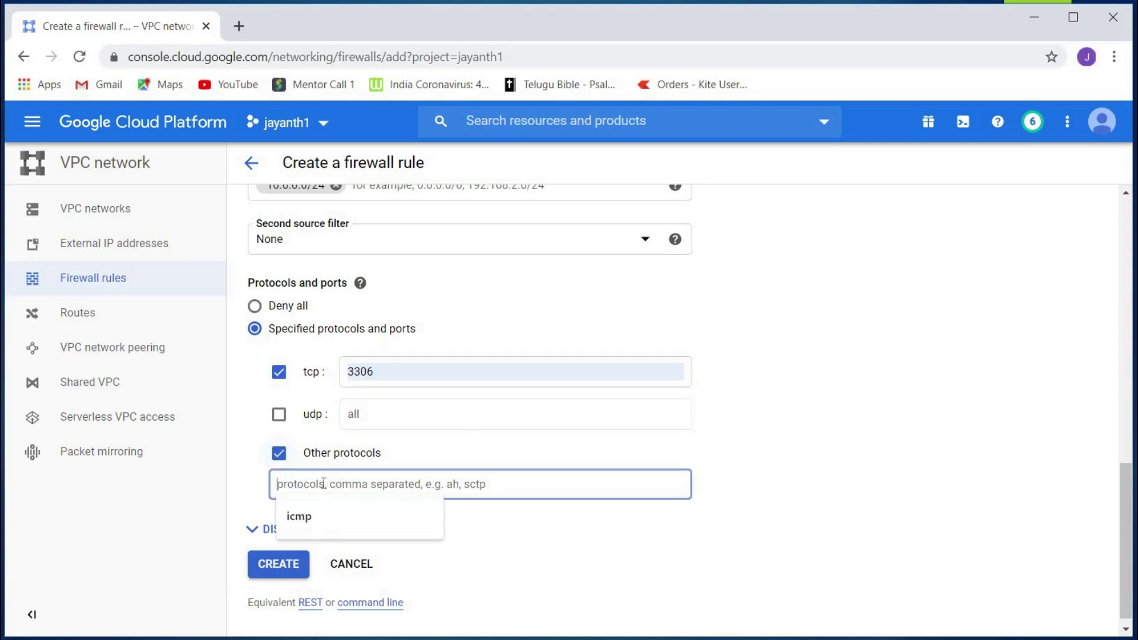
click(357, 498)
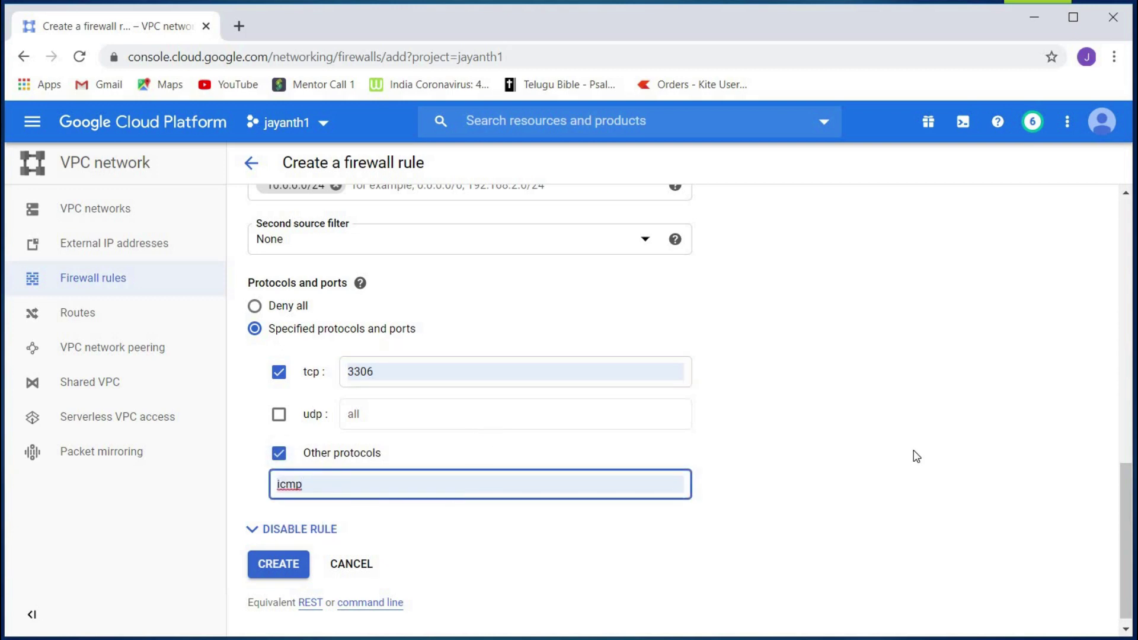
click(289, 564)
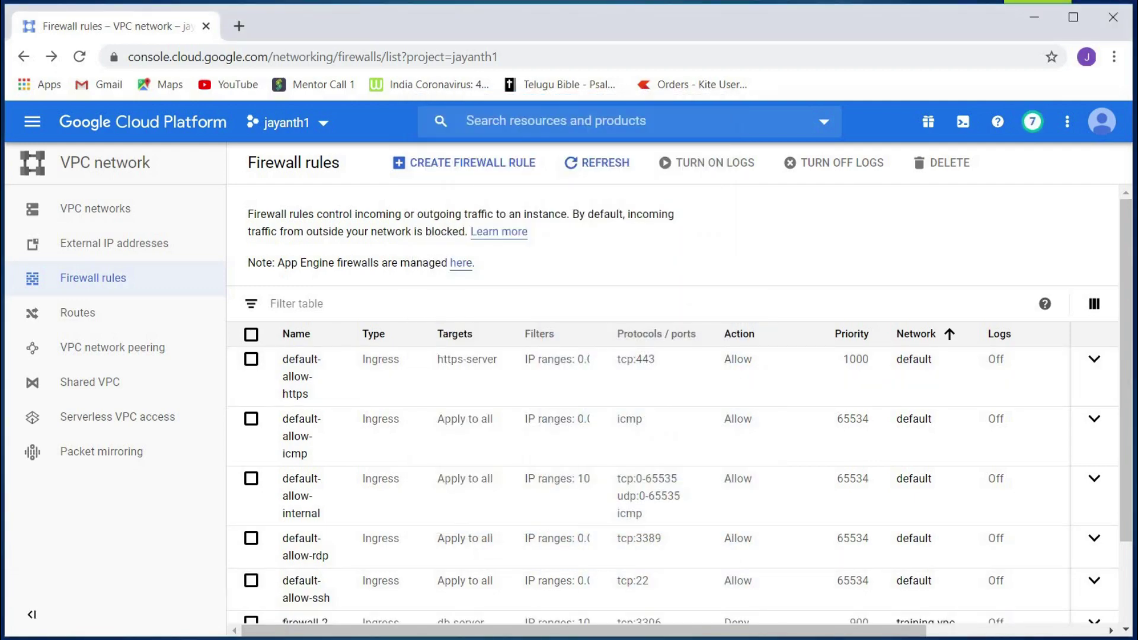
- Switch back to the web-server SSH terminal and add a few blank prompt lines below the earlier output
mouse_move(619, 563)
click(785, 587)
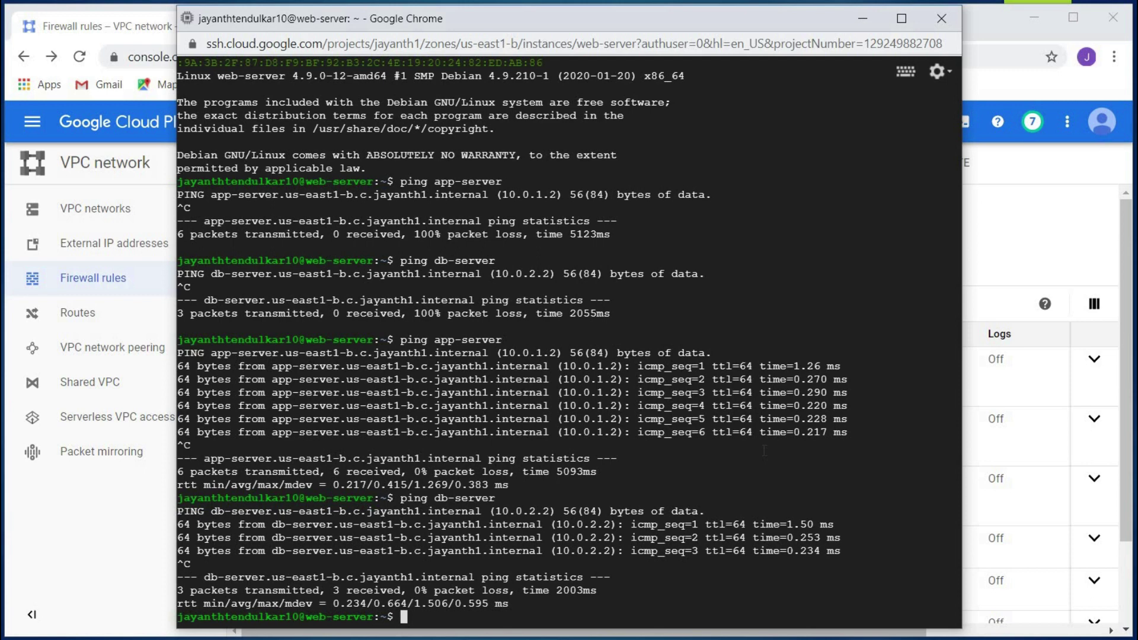
key(Return)
key(Return)
key(Return)
key(Return)
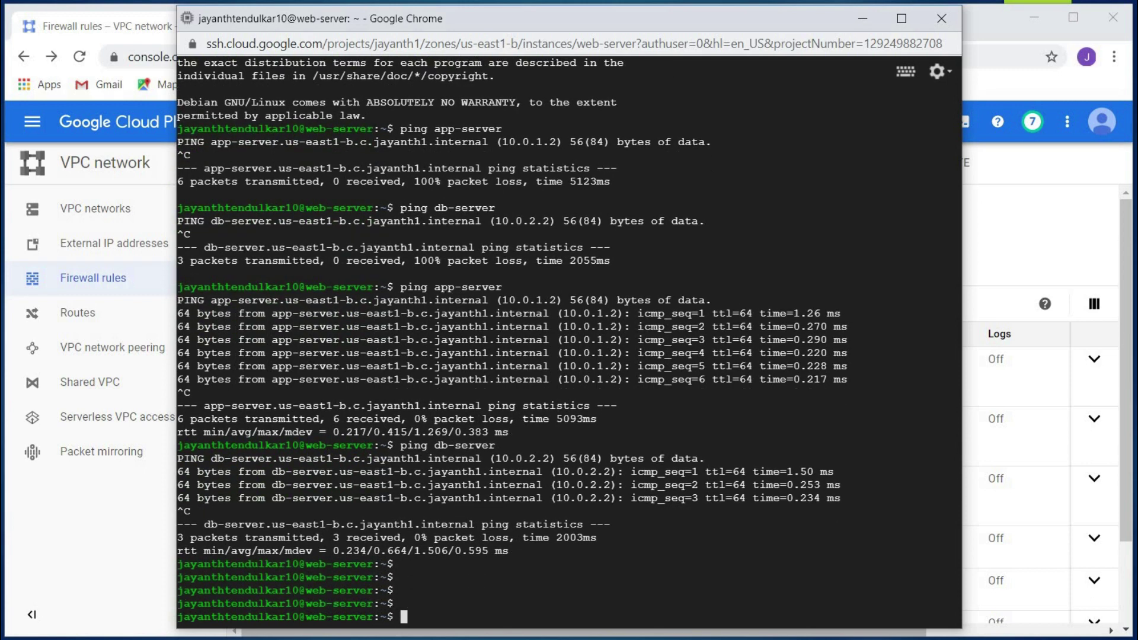
- Ping db-server from web-server to test the deny rule, and stop the ping
text(ping db -s)
key(BackSpace)
key(BackSpace)
key(BackSpace)
key(BackSpace)
text(b0)
key(BackSpace)
text(-server)
key(Return)
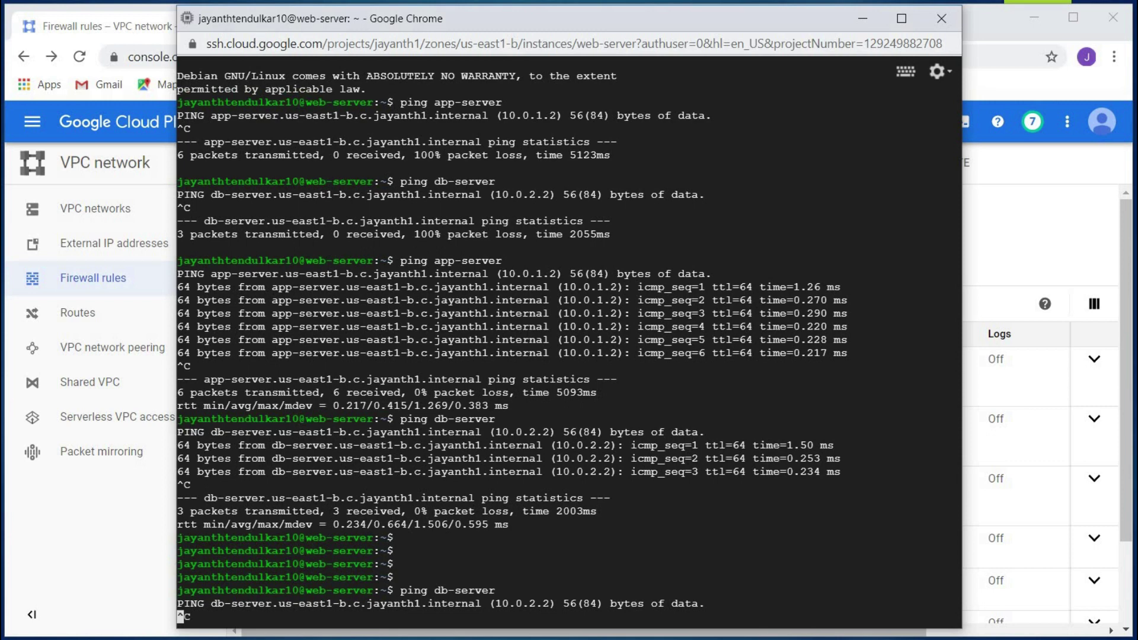
key(ctrl+c)
- Ping app-server from web-server for comparison, and stop the ping after several packets
text(ping )
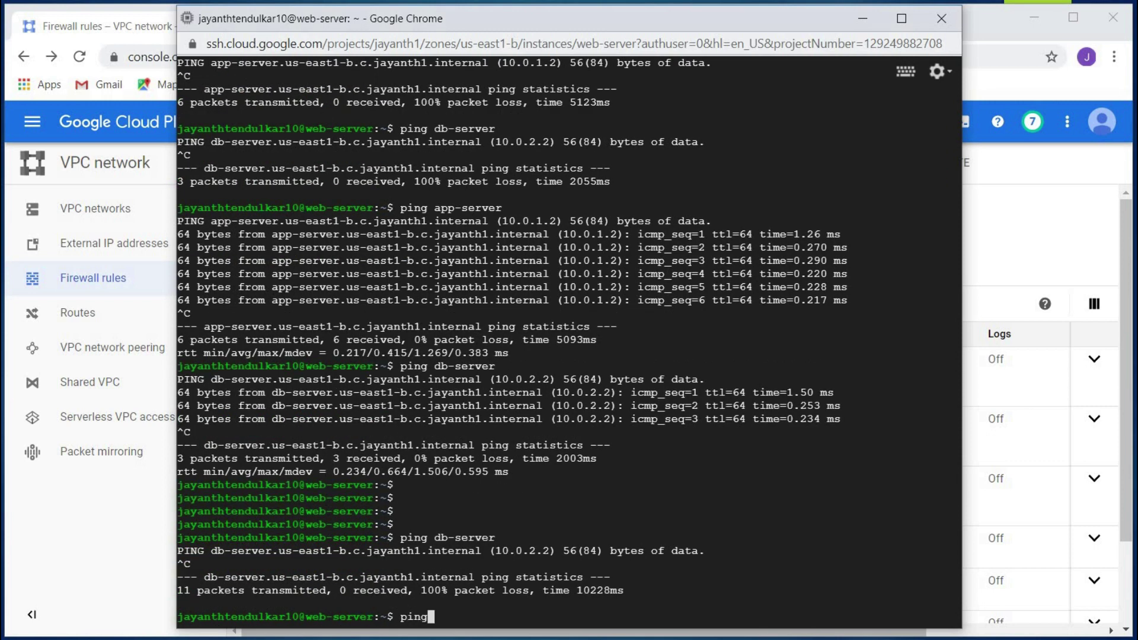
text(app-server)
key(Return)
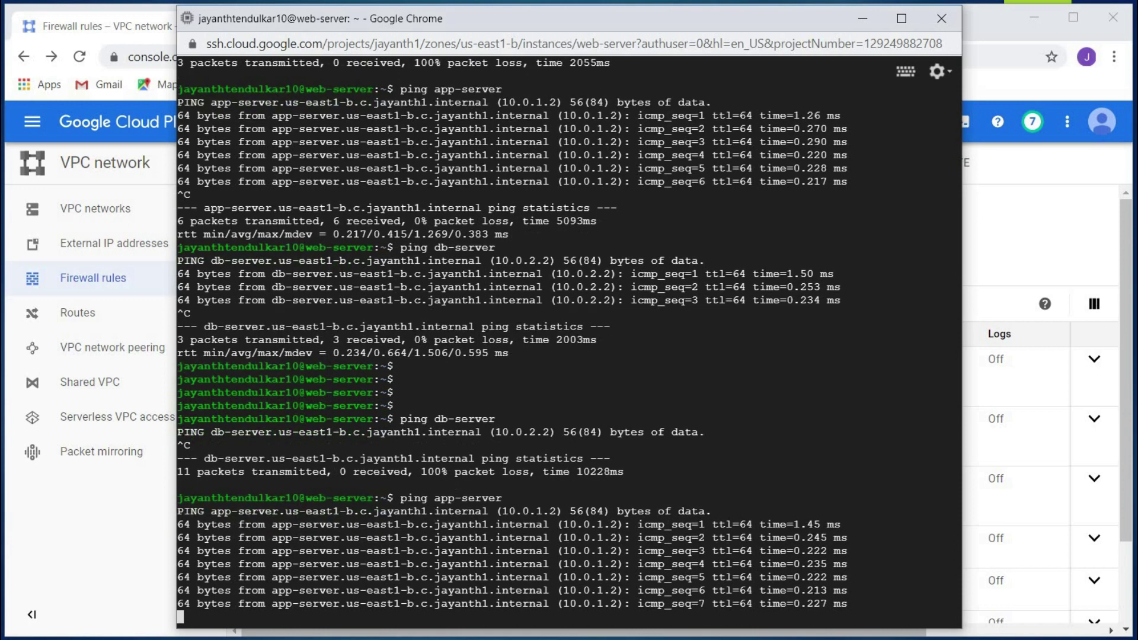
key(ctrl+c)
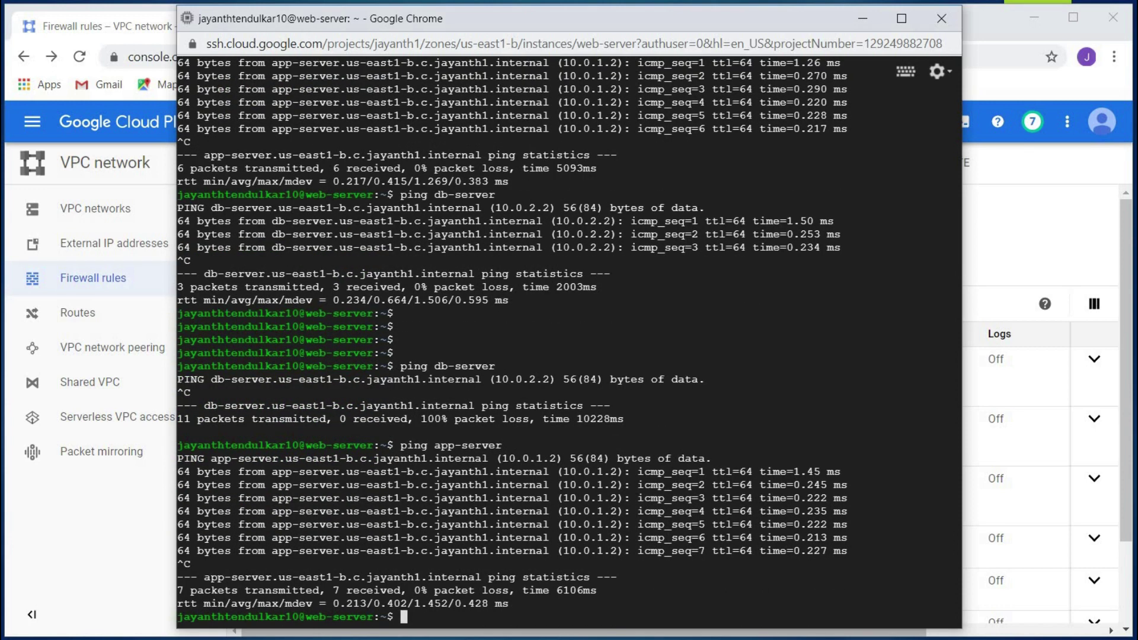